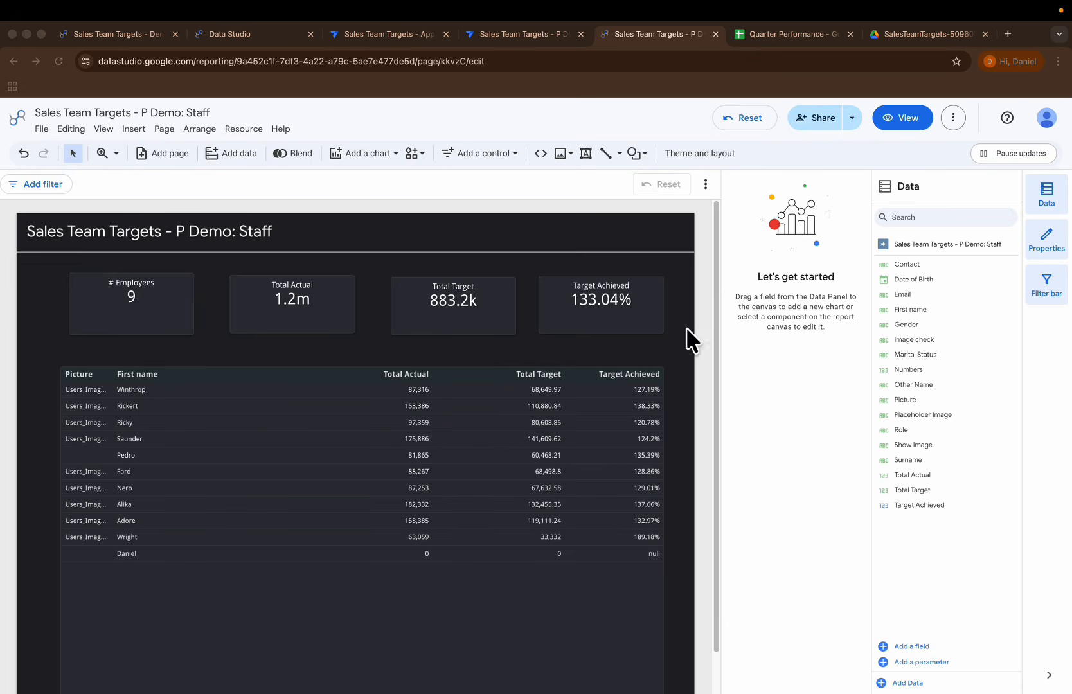
Step: Widen the Picture column of the report's staff table so the full image paths fit
left_click(96, 394)
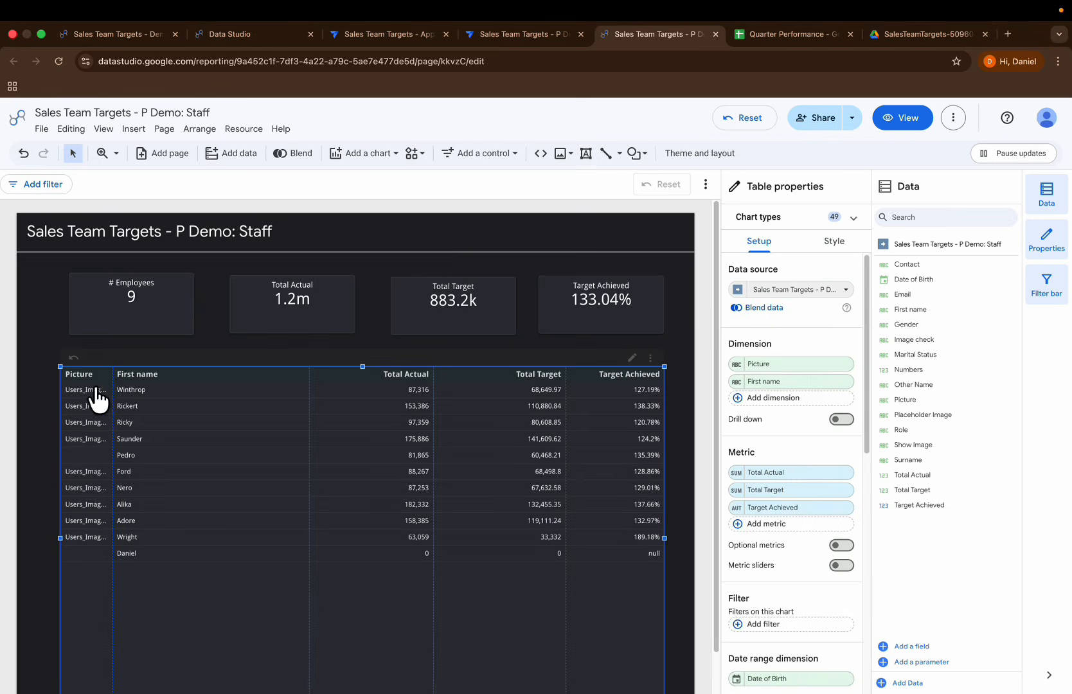
left_click(115, 378)
left_click_drag(115, 379, 194, 386)
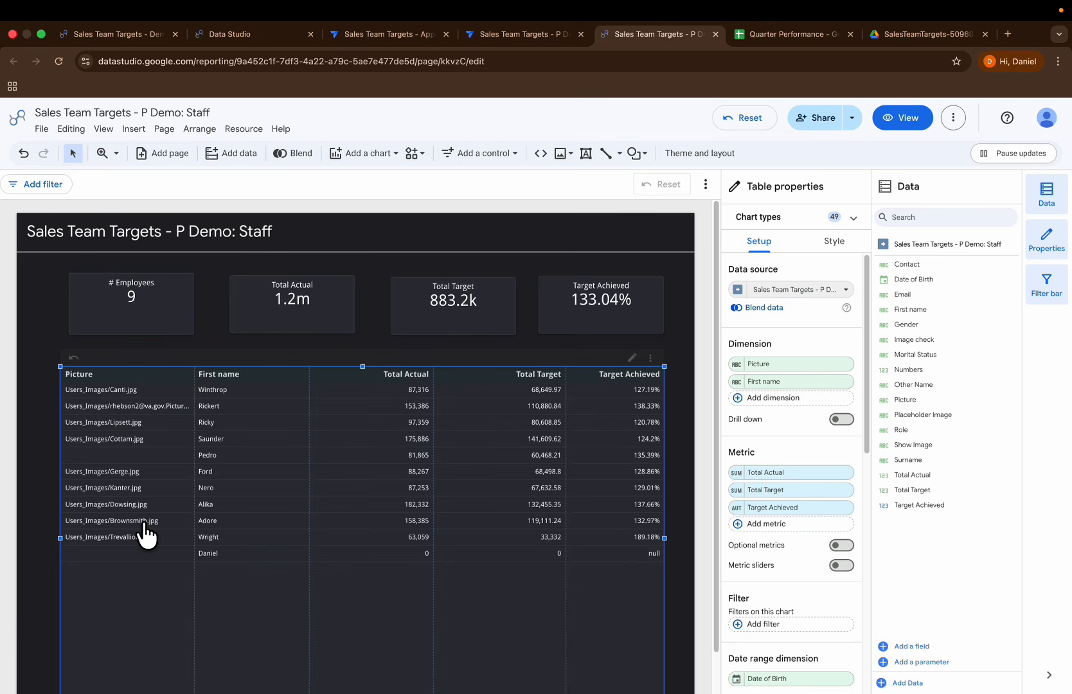
Step: Check the Picture column in AppSheet's Staff table and set the Data Studio table's Picture dimension to the URL Image data type
left_click(492, 34)
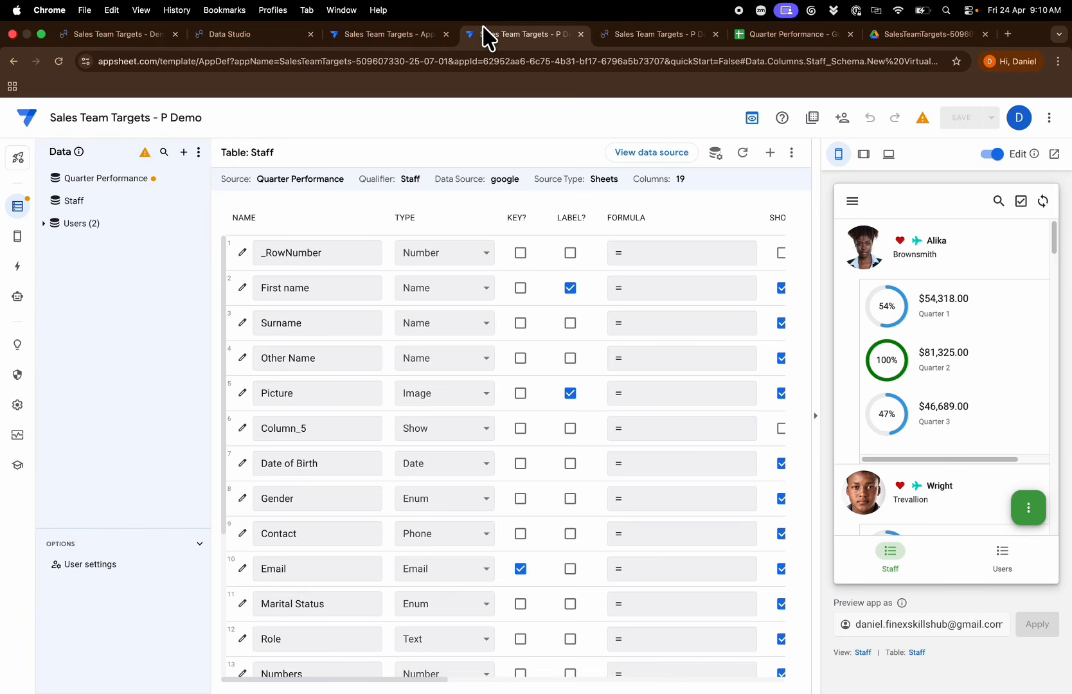
left_click(665, 35)
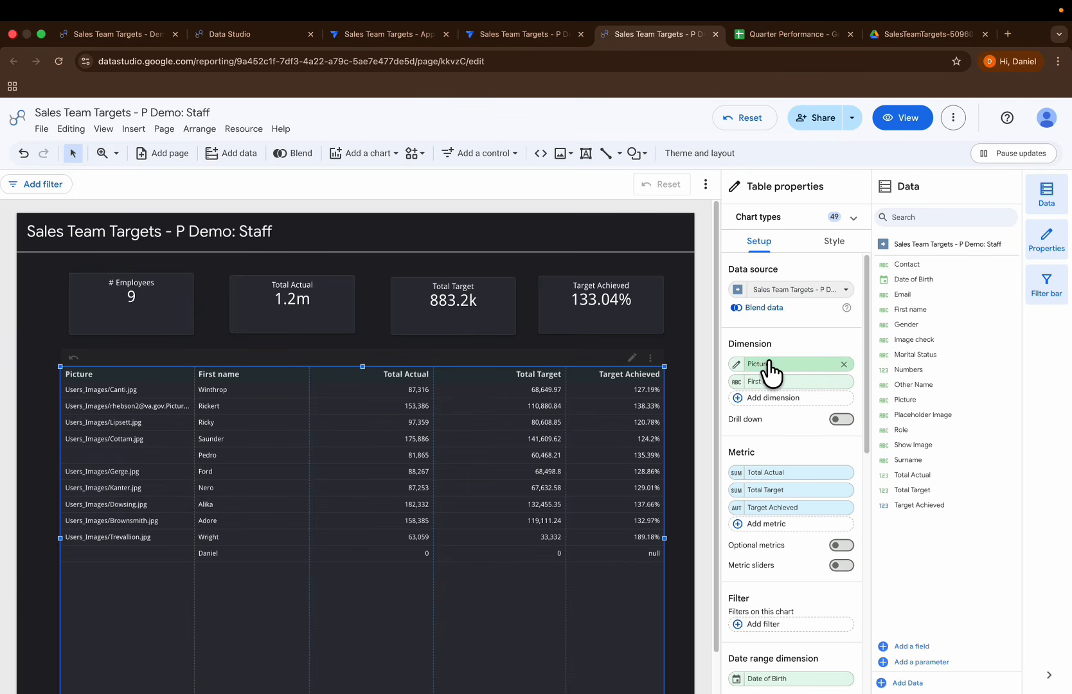
left_click(736, 365)
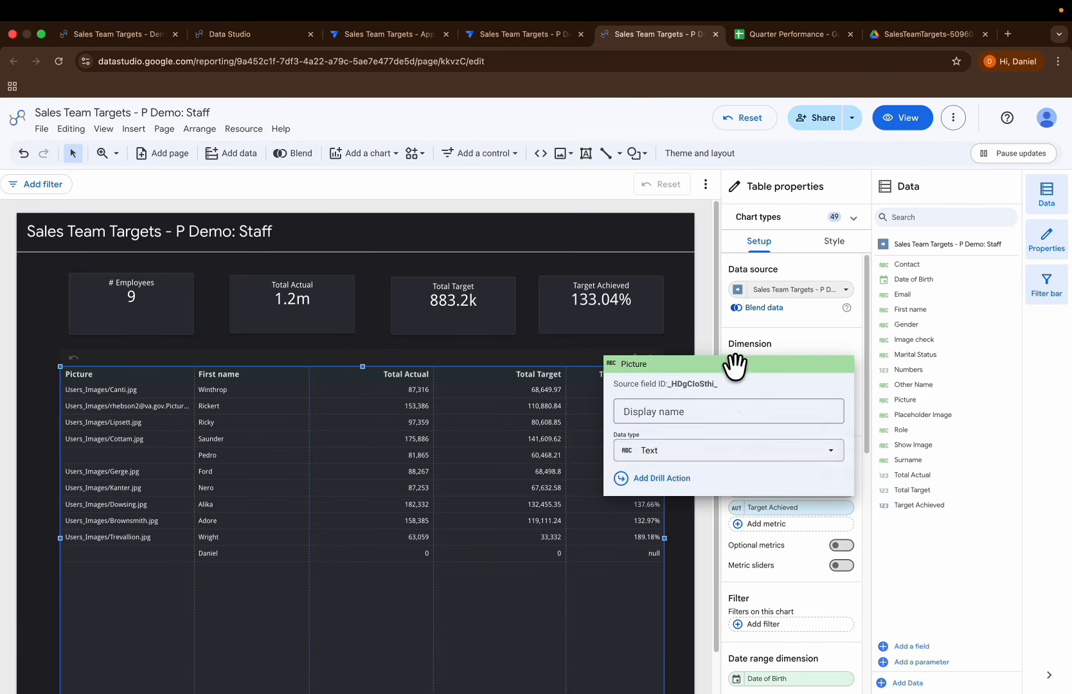
left_click(748, 453)
mouse_move(692, 662)
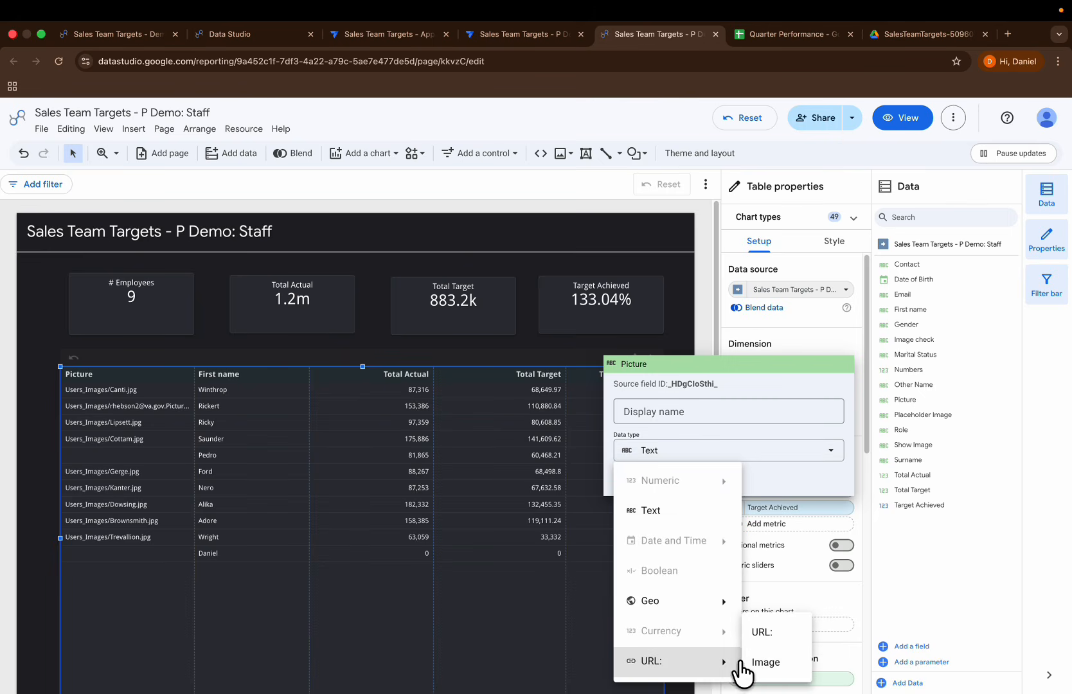
left_click(751, 662)
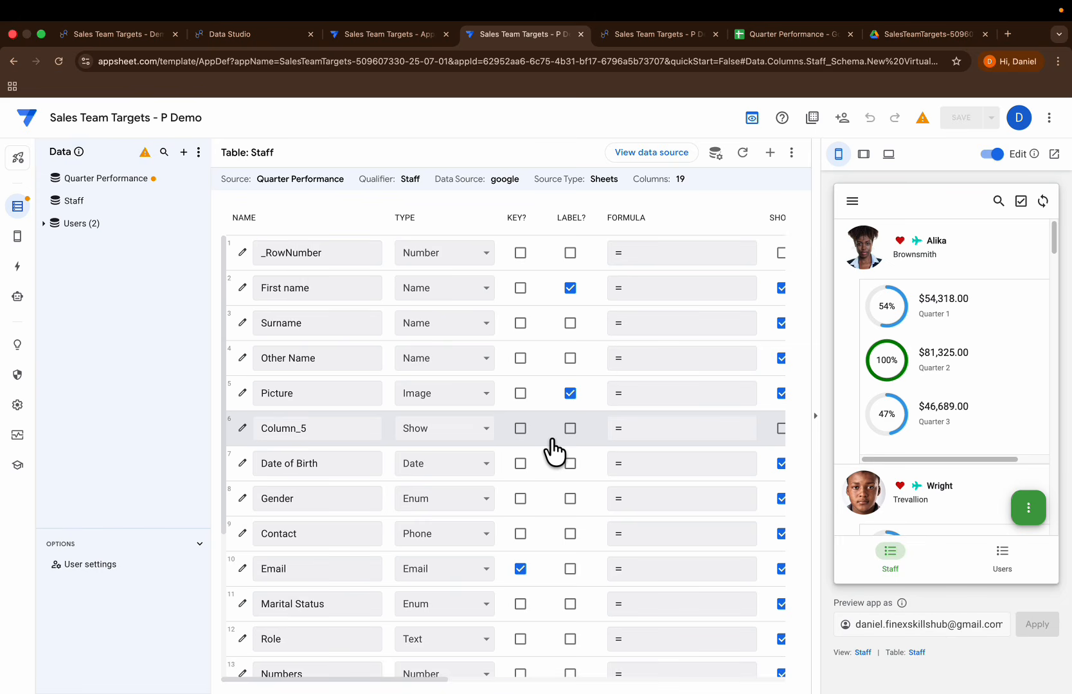
Step: From AppSheet's Staff table, open the source spreadsheet, locate its Google Drive folder and inspect the Users_Images subfolder
left_click(645, 152)
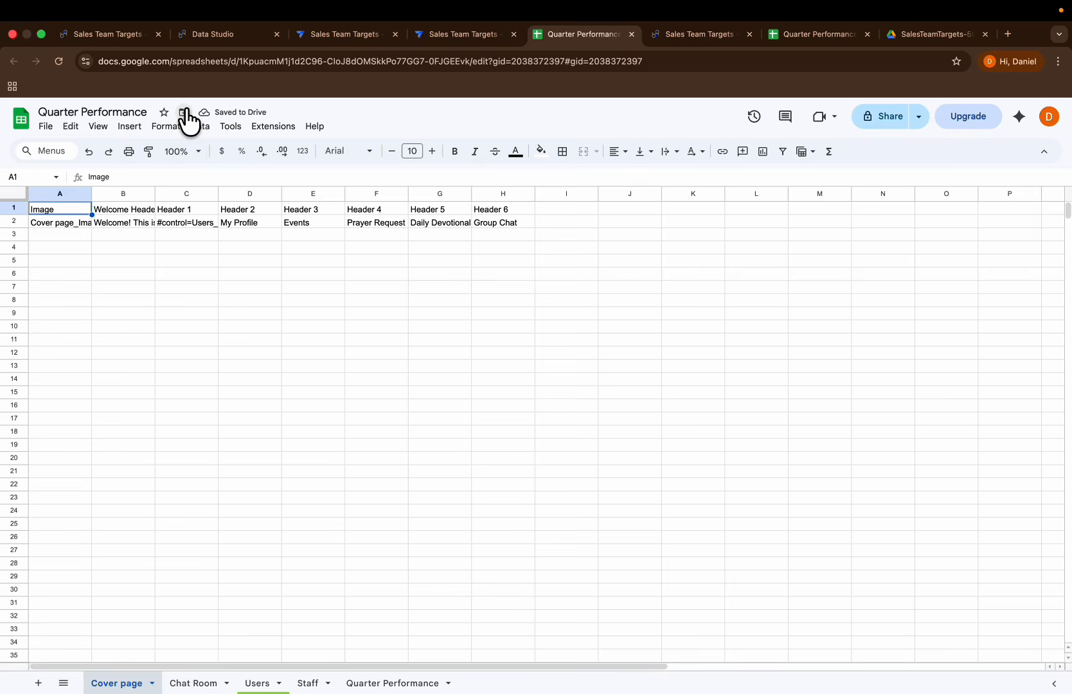
left_click(185, 111)
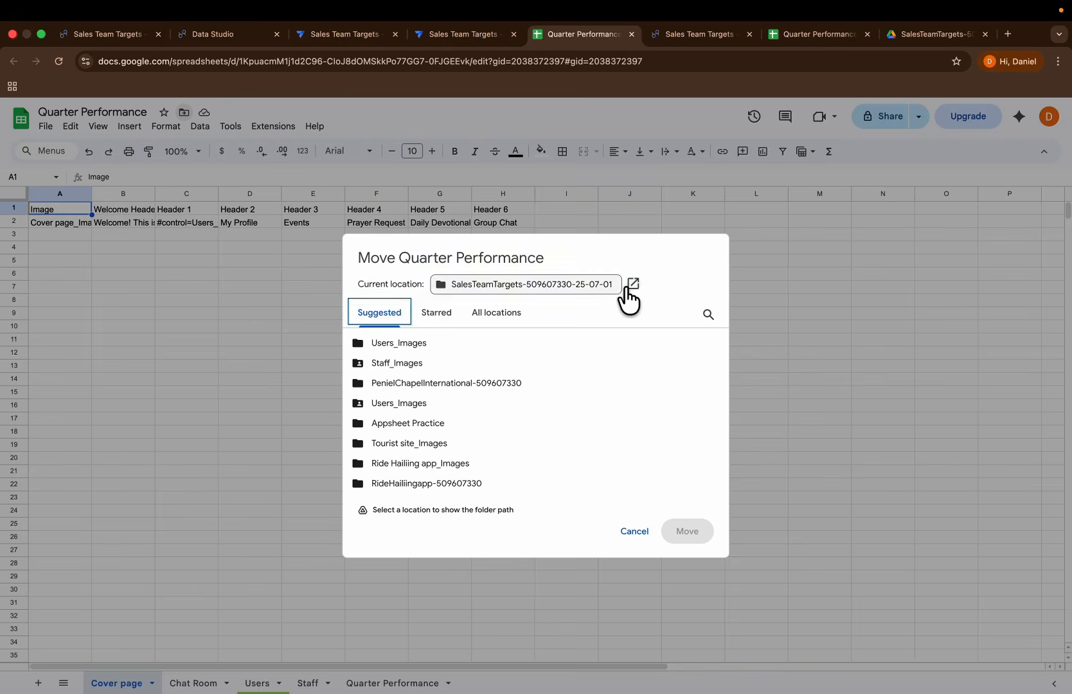
left_click(633, 284)
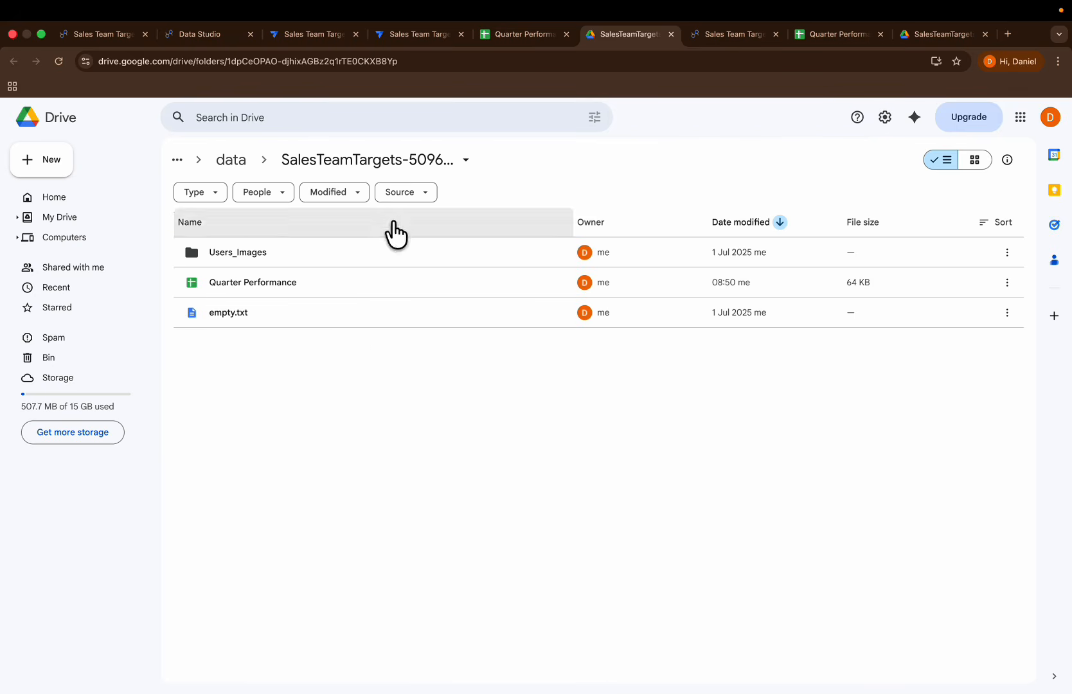
double_click(251, 249)
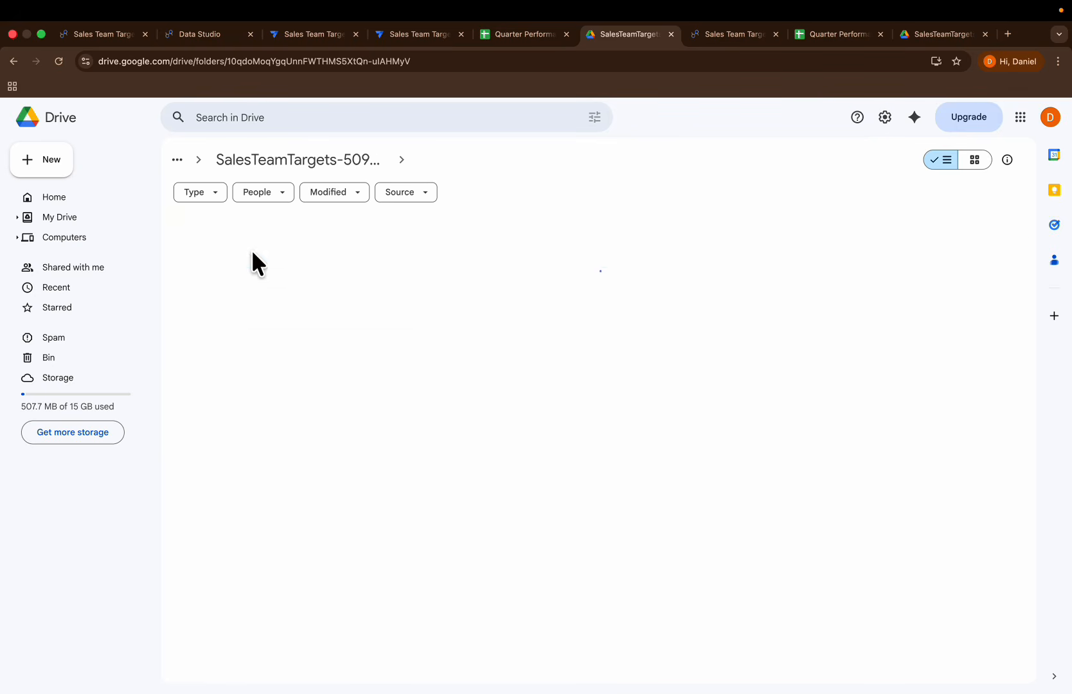
left_click(305, 164)
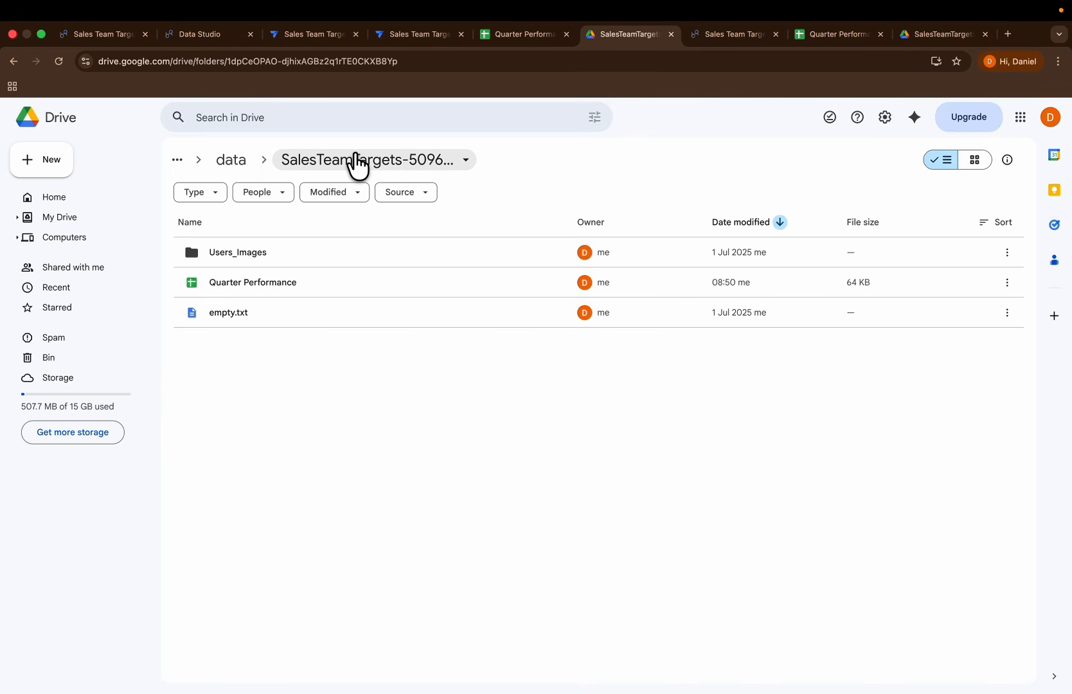
Step: Switch to the AppSheet editor and start a new Google Drive Documents table based on a collection of files
left_click(399, 39)
left_click(184, 153)
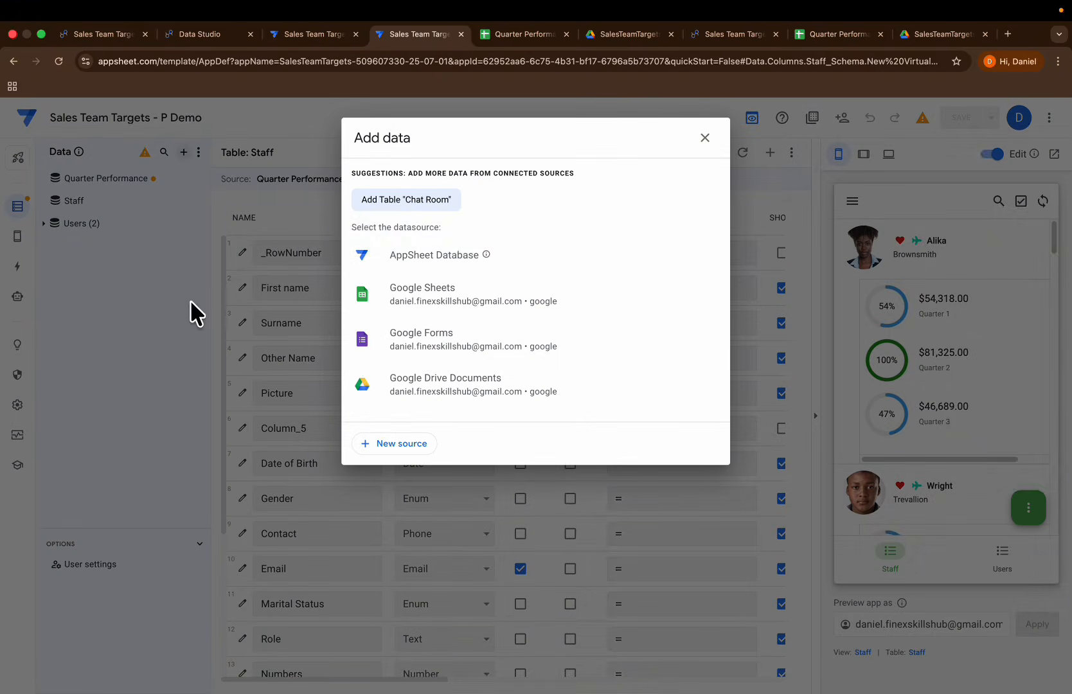
left_click(432, 385)
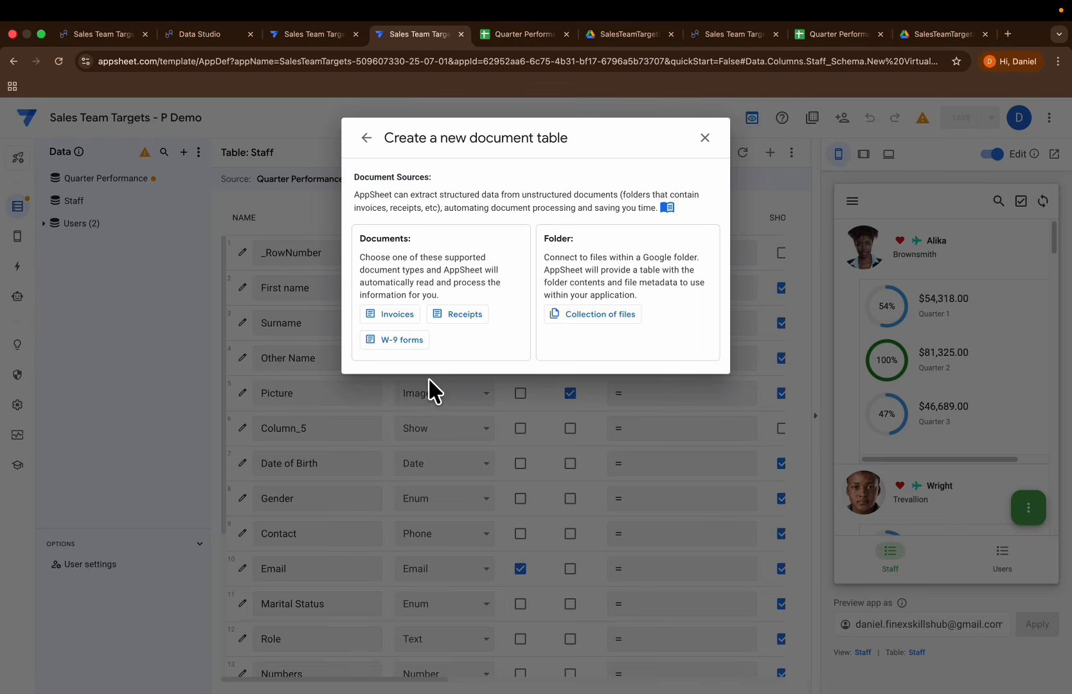
left_click(582, 315)
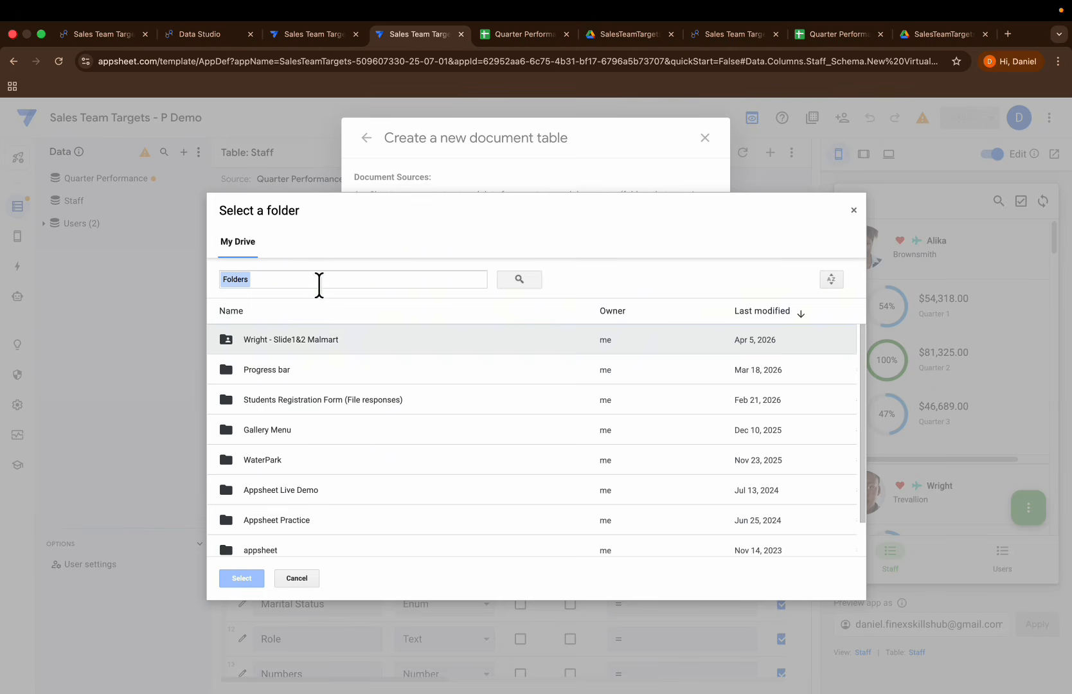
Step: Check the folder name in Drive, search the folder picker for salesTeamtarget and open the SalesTeamTargets folder ending in 25-07-01
left_click(610, 34)
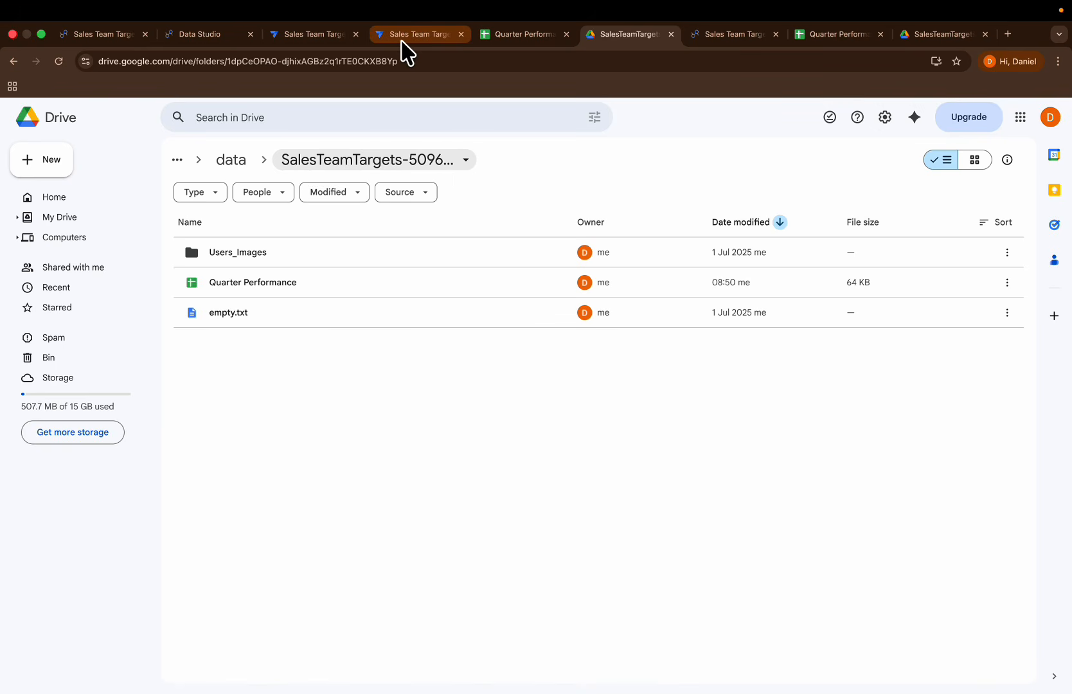
left_click(412, 43)
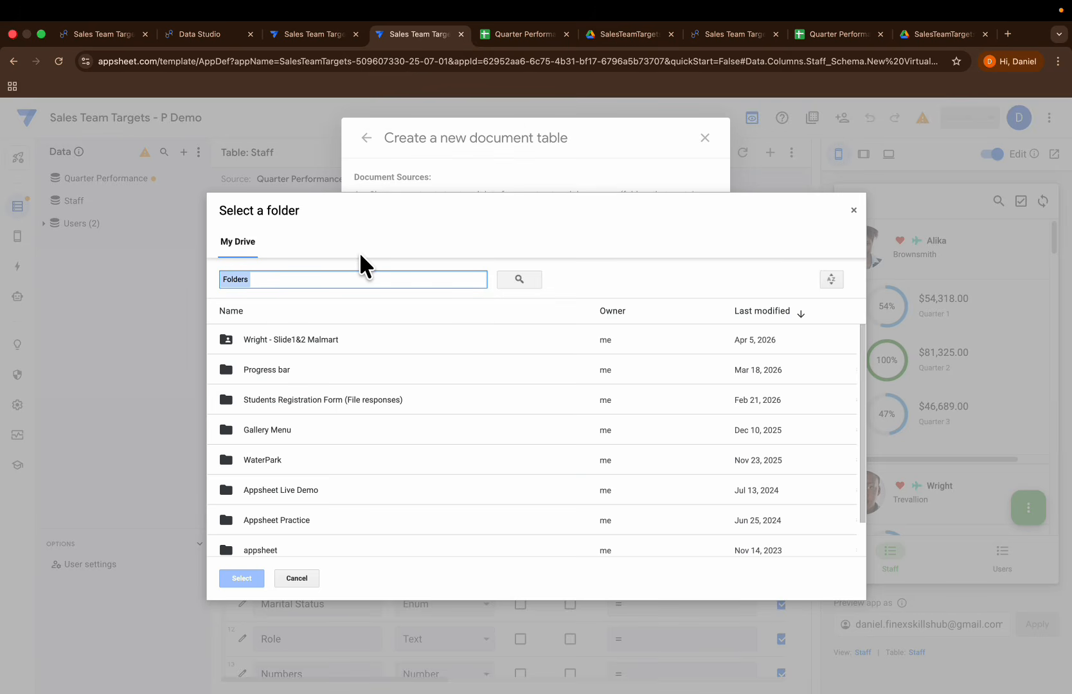
type("salesTe")
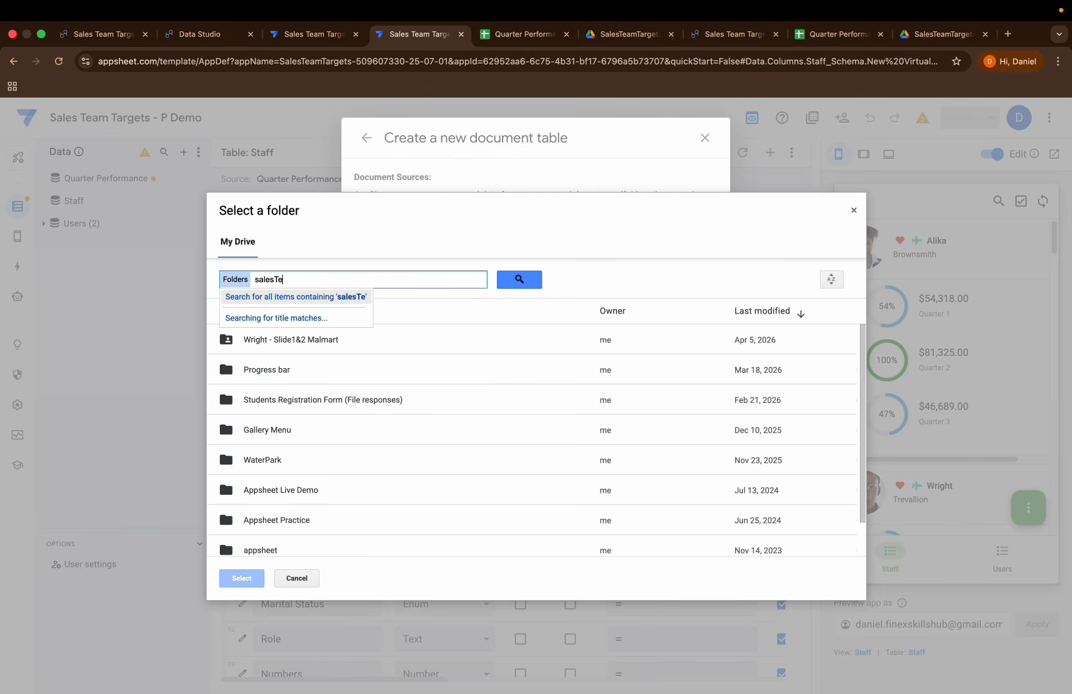
type("amtarget")
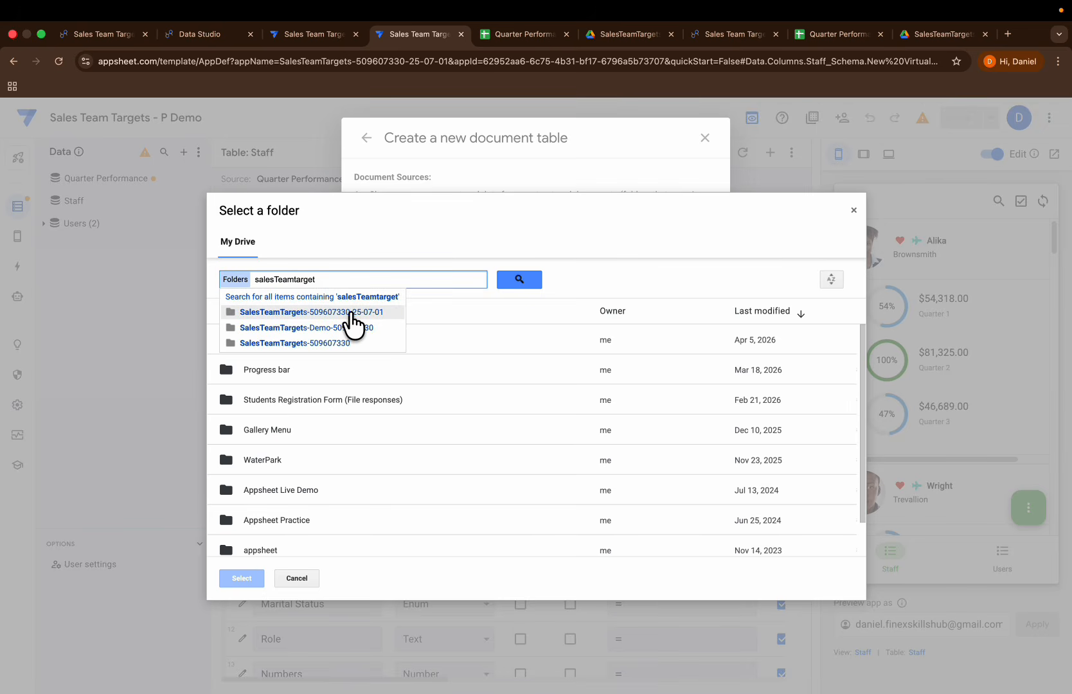
left_click(351, 313)
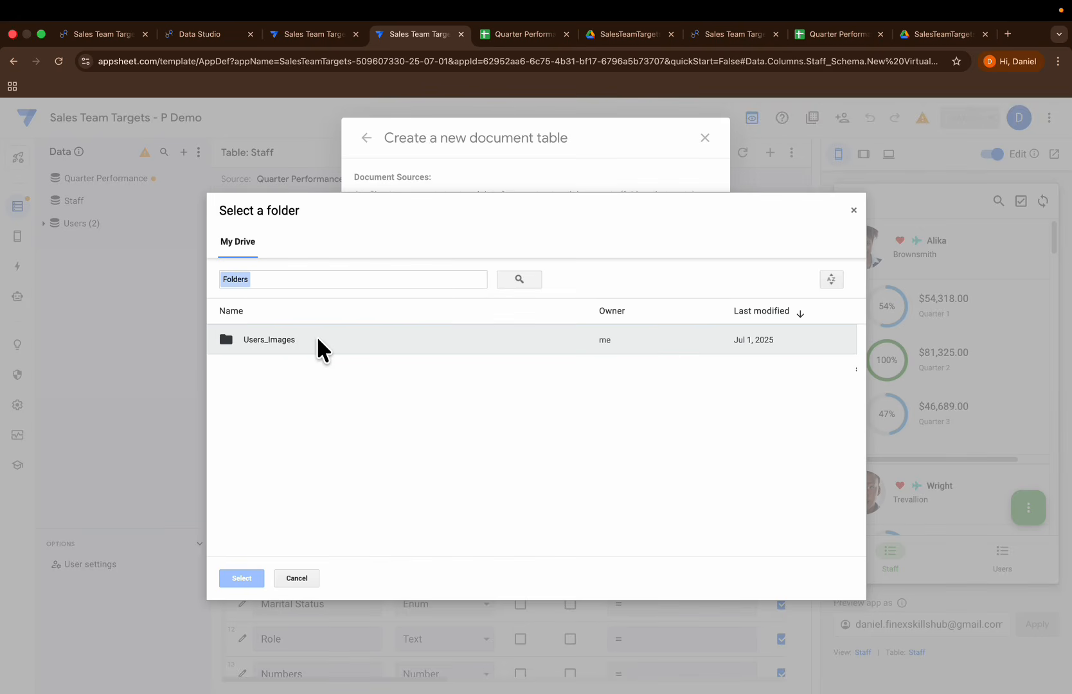
Step: Create the Users_Images table from the Users_Images folder and open its column list
left_click(302, 347)
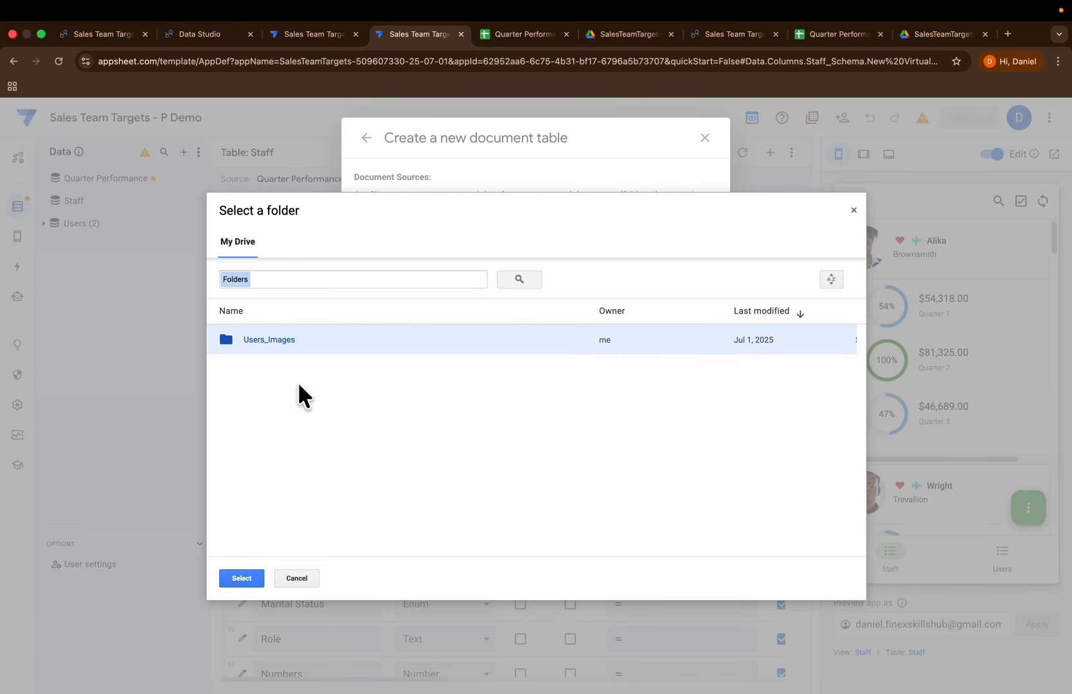
left_click(243, 578)
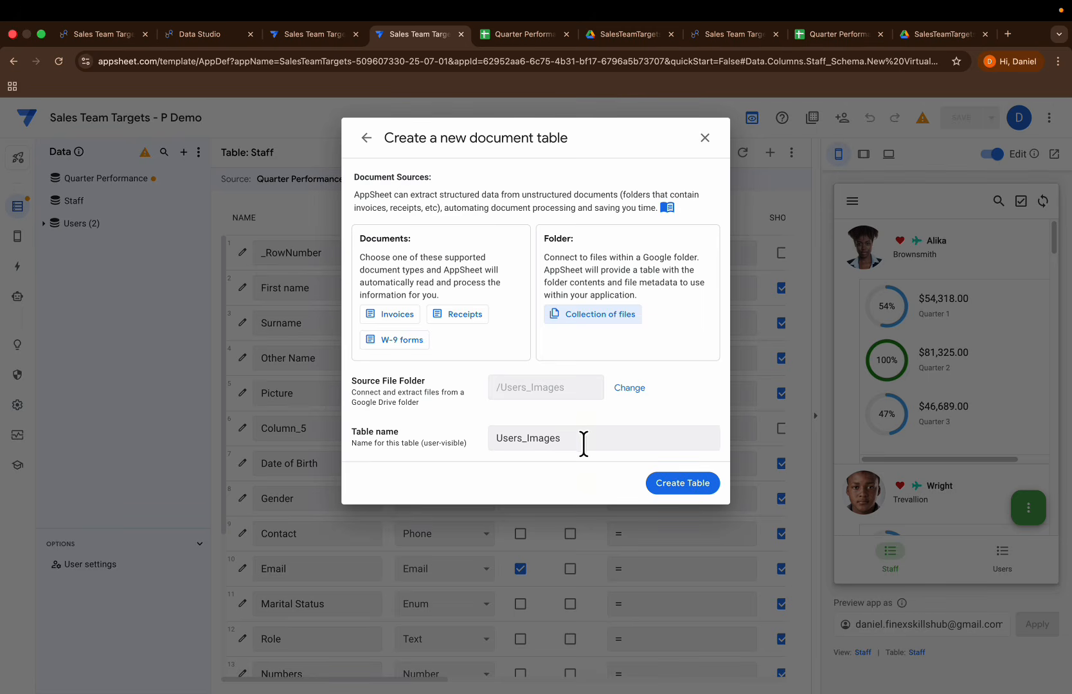
left_click(683, 498)
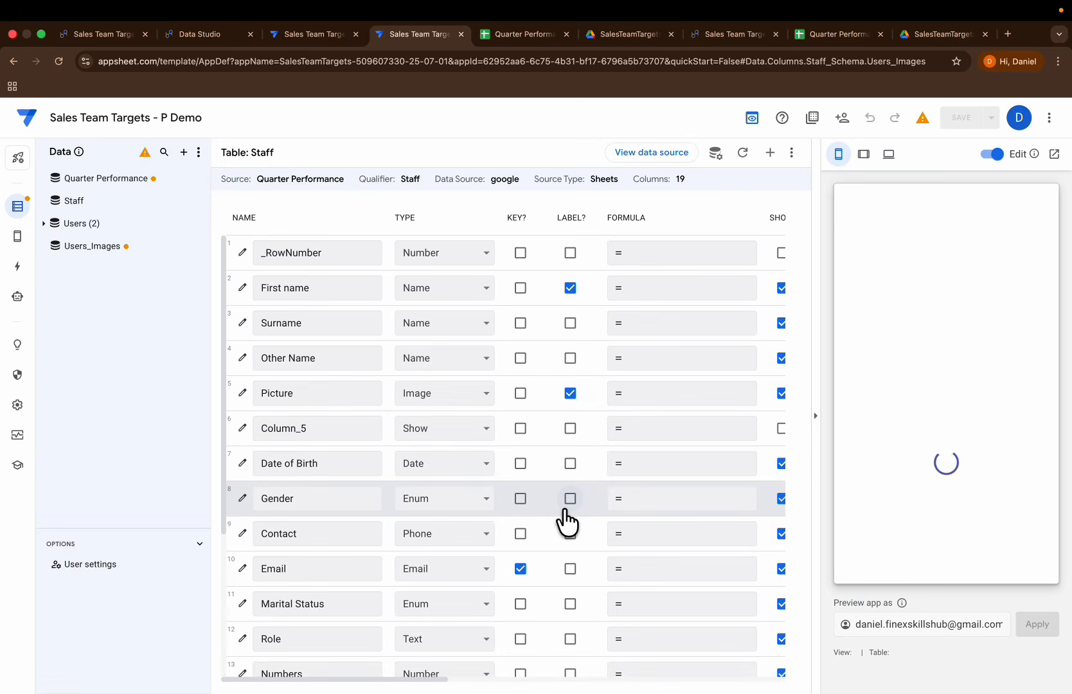
left_click(96, 250)
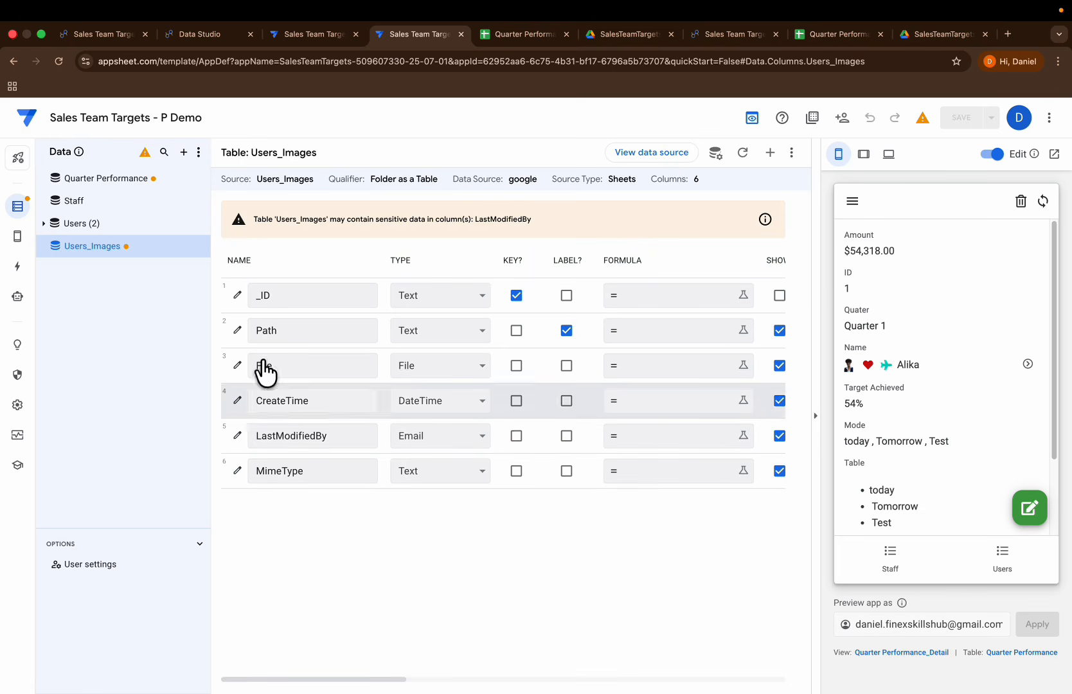
Step: Add a new primary navigation view to the app and name it "users image folder"
left_click(19, 237)
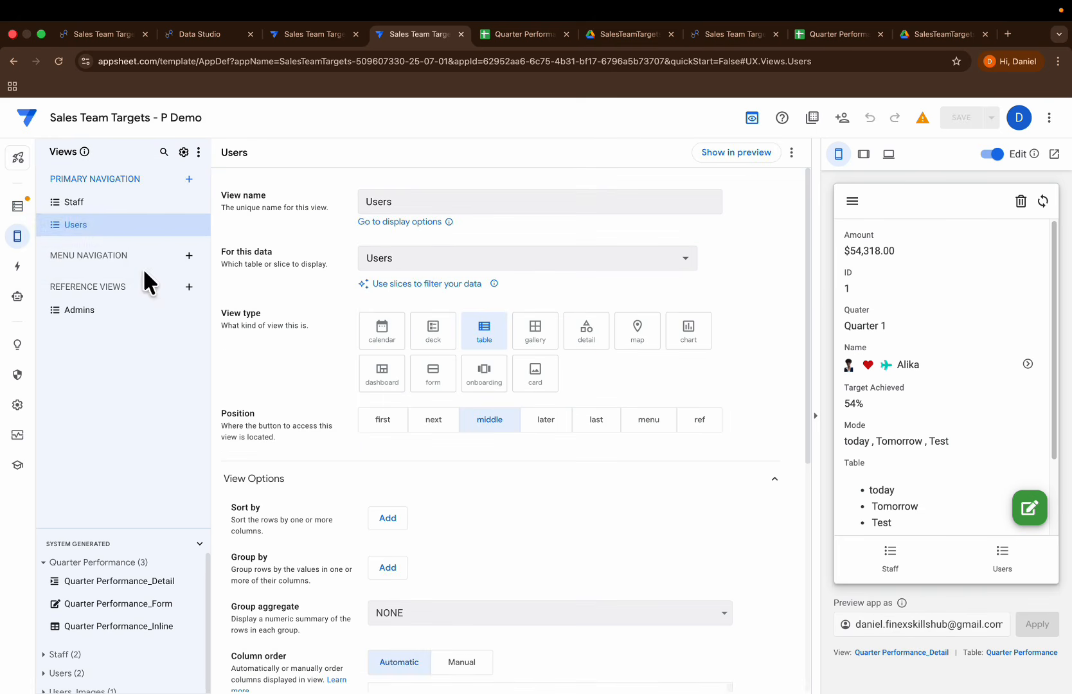
left_click(188, 179)
left_click(360, 508)
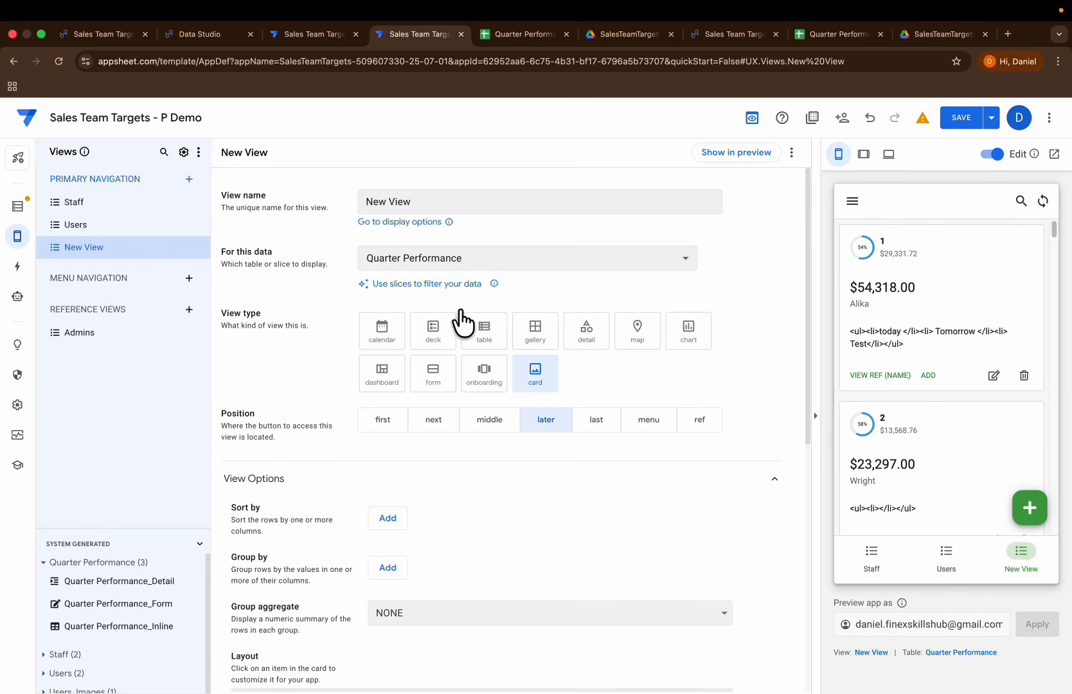
left_click_drag(415, 201, 334, 191)
type("users")
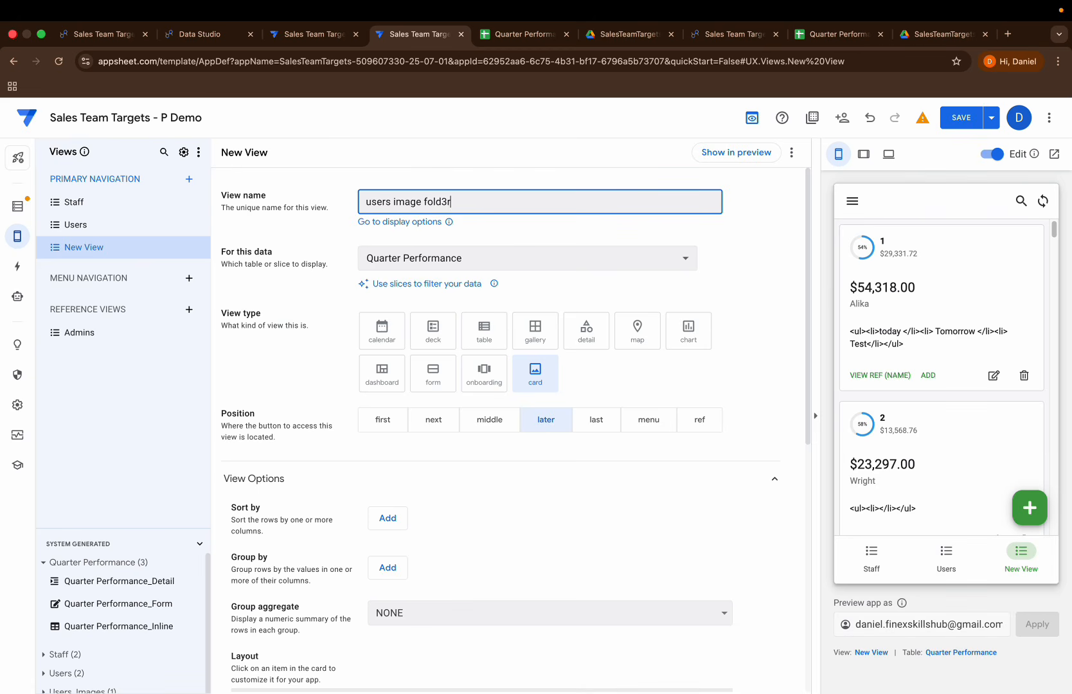
key("BackSpace")
Step: Make the new view a table view that shows the Users_Images data
left_click(468, 338)
left_click(494, 257)
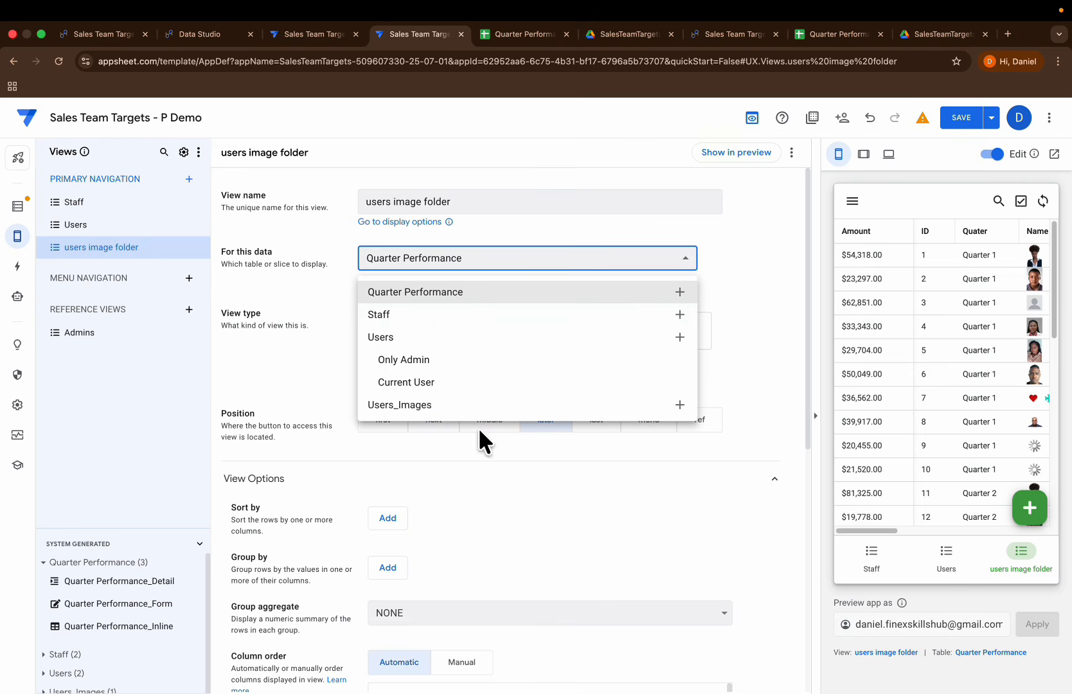
left_click(431, 406)
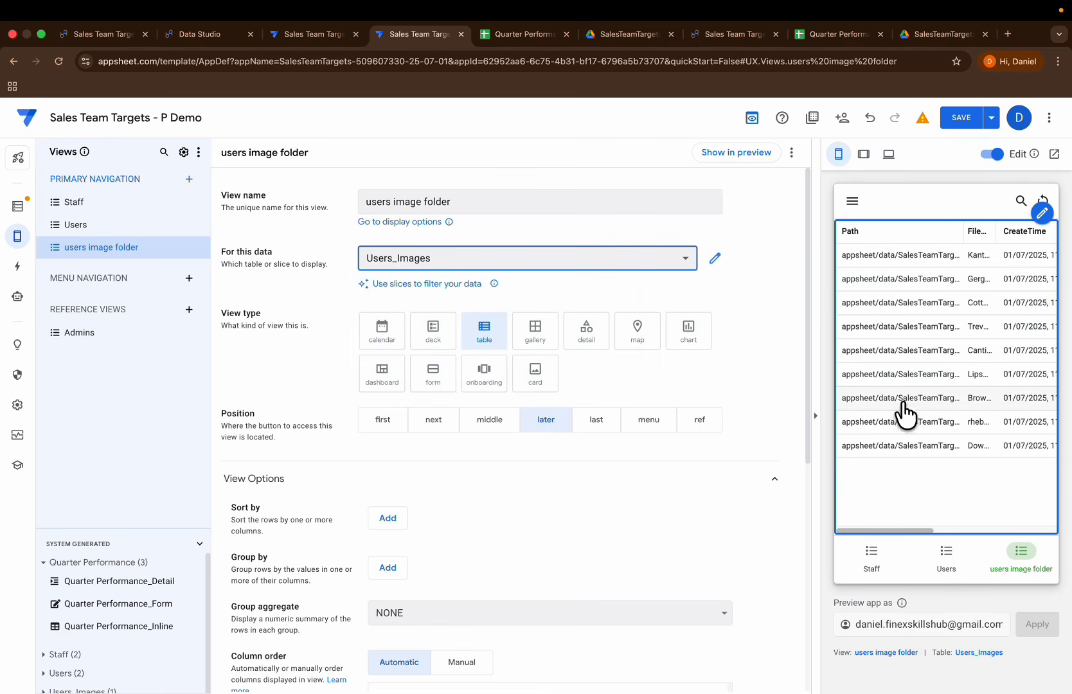
Step: Preview the view in tablet layout, widen the File column and examine the remaining columns
left_click(863, 154)
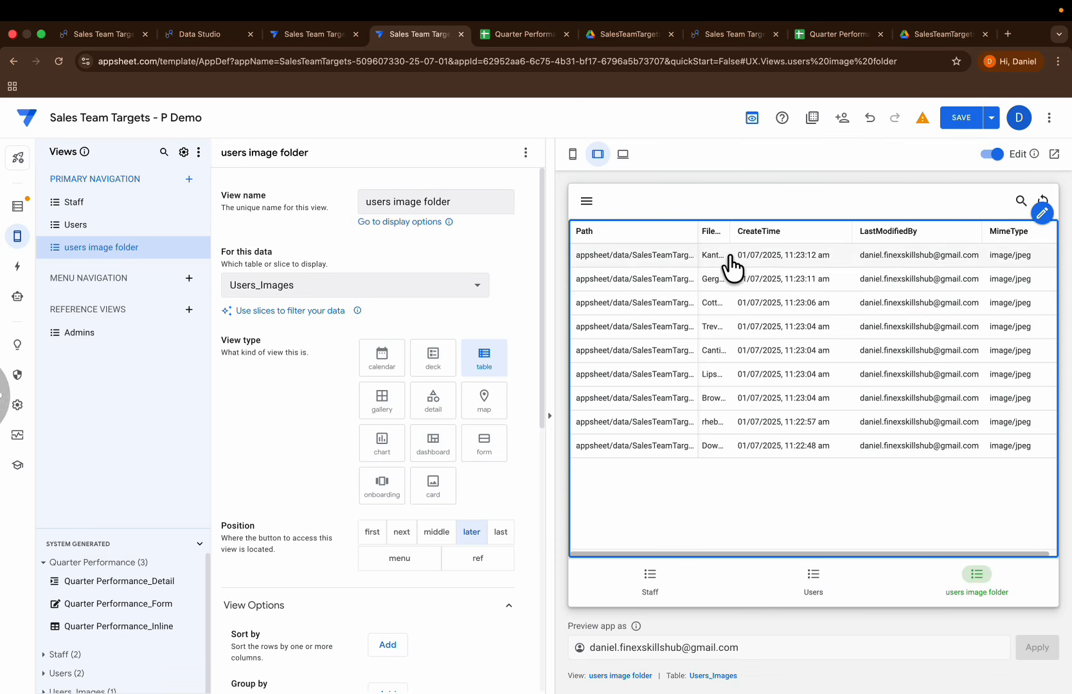
left_click_drag(730, 232, 834, 231)
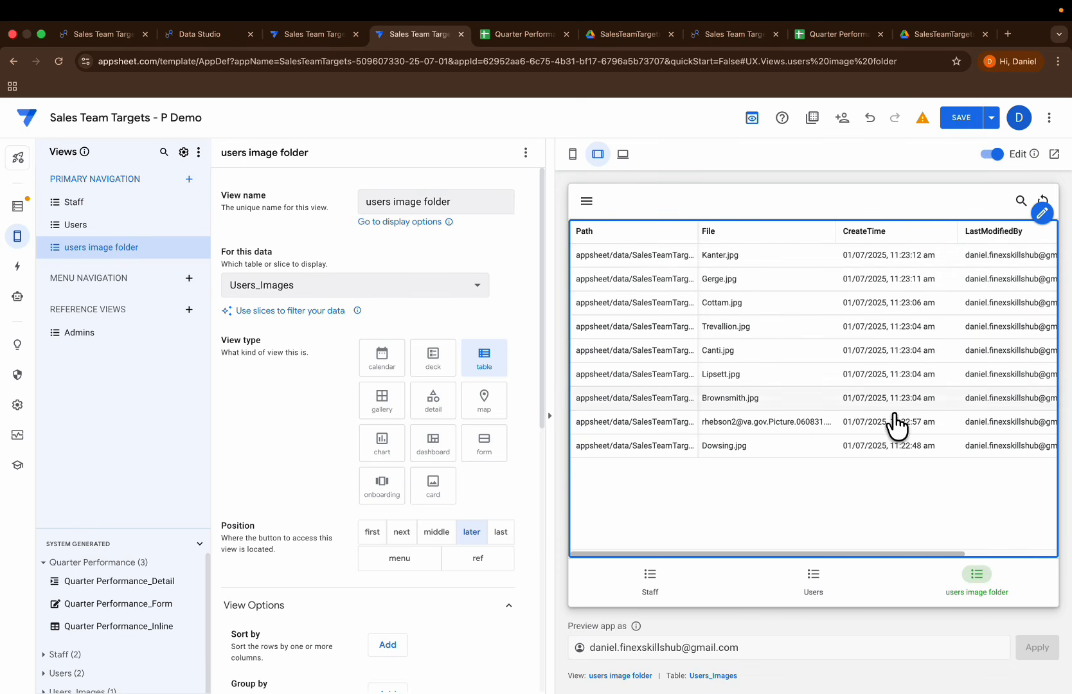
scroll(920, 302, "right", 3)
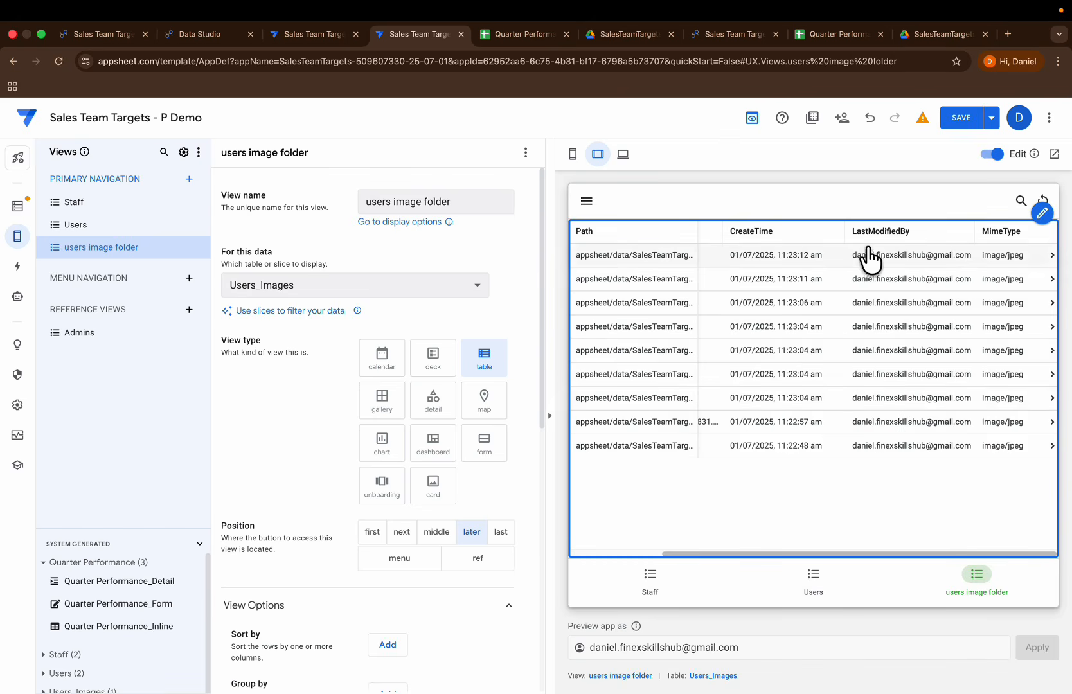
scroll(390, 555, "down", 7)
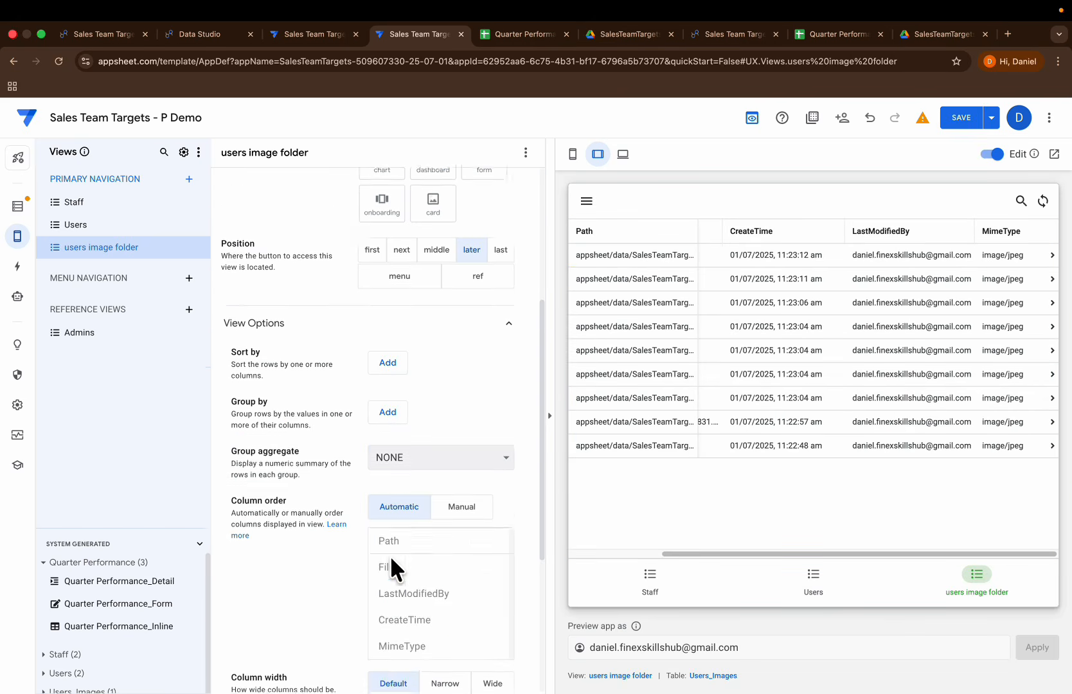
left_click(482, 337)
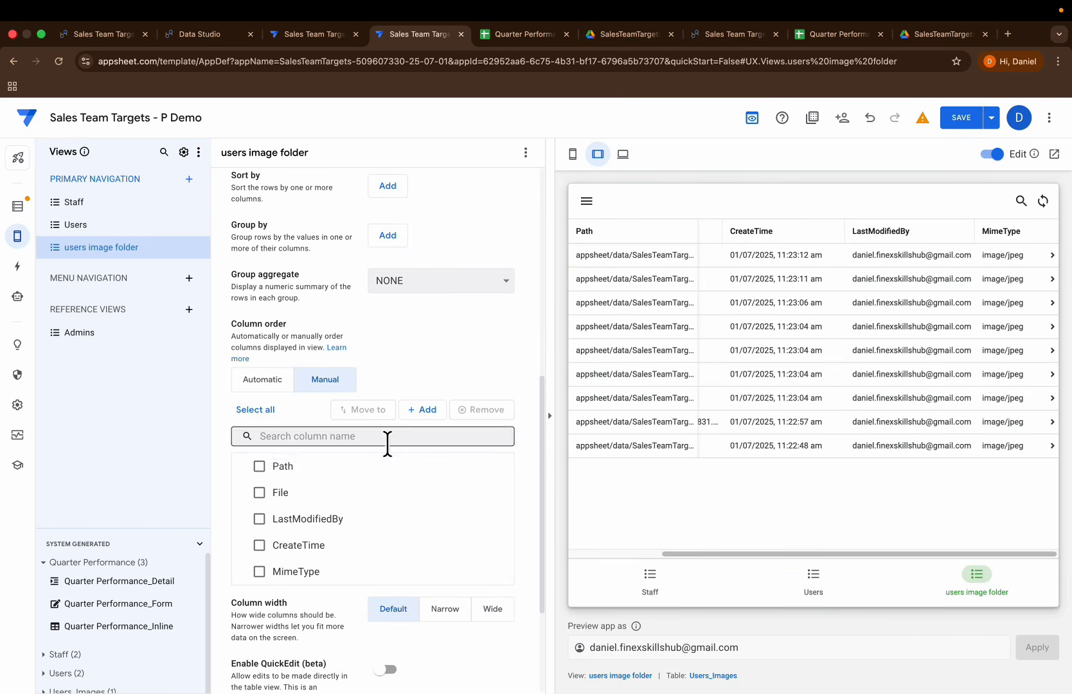
left_click(477, 466)
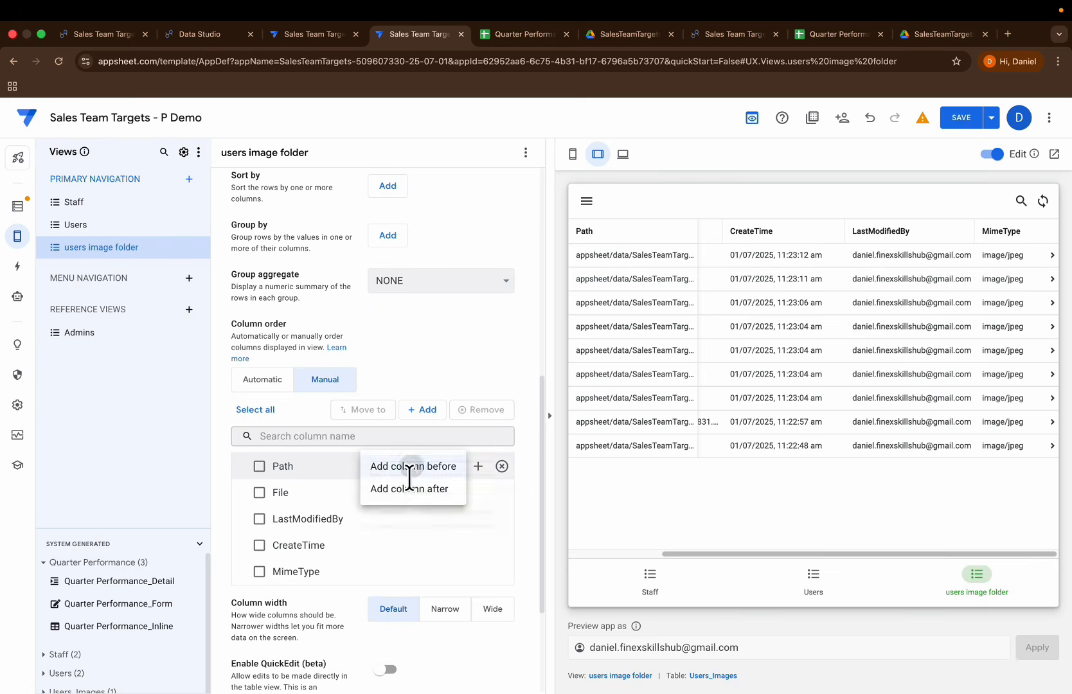
left_click(409, 467)
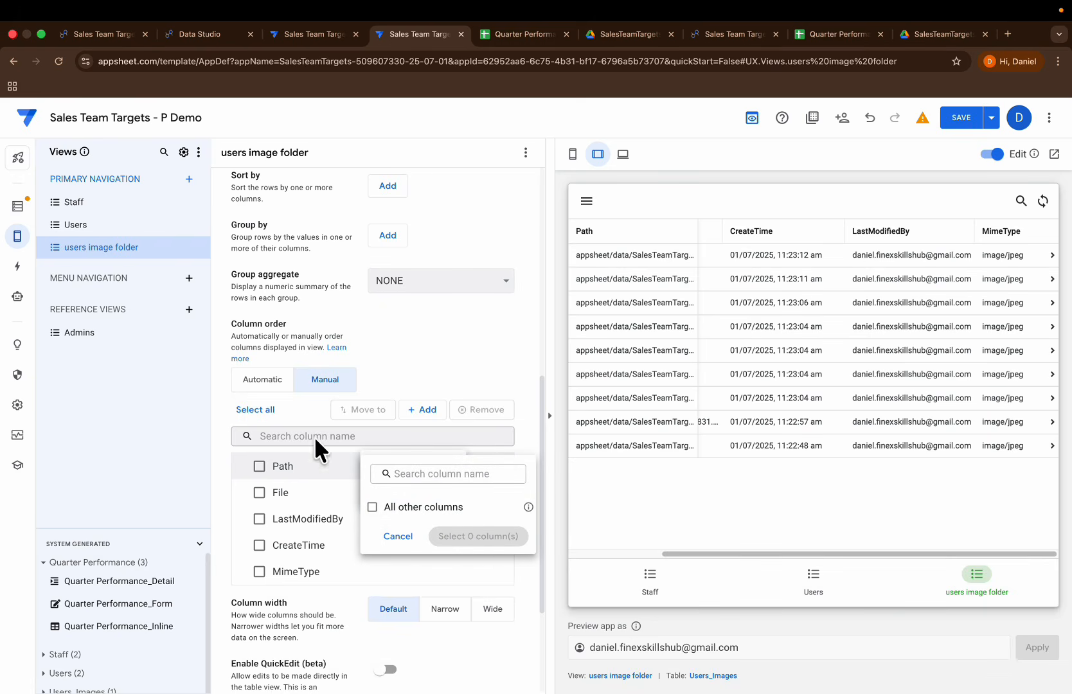
left_click(312, 415)
scroll(364, 535, "down", 3)
scroll(385, 398, "up", 5)
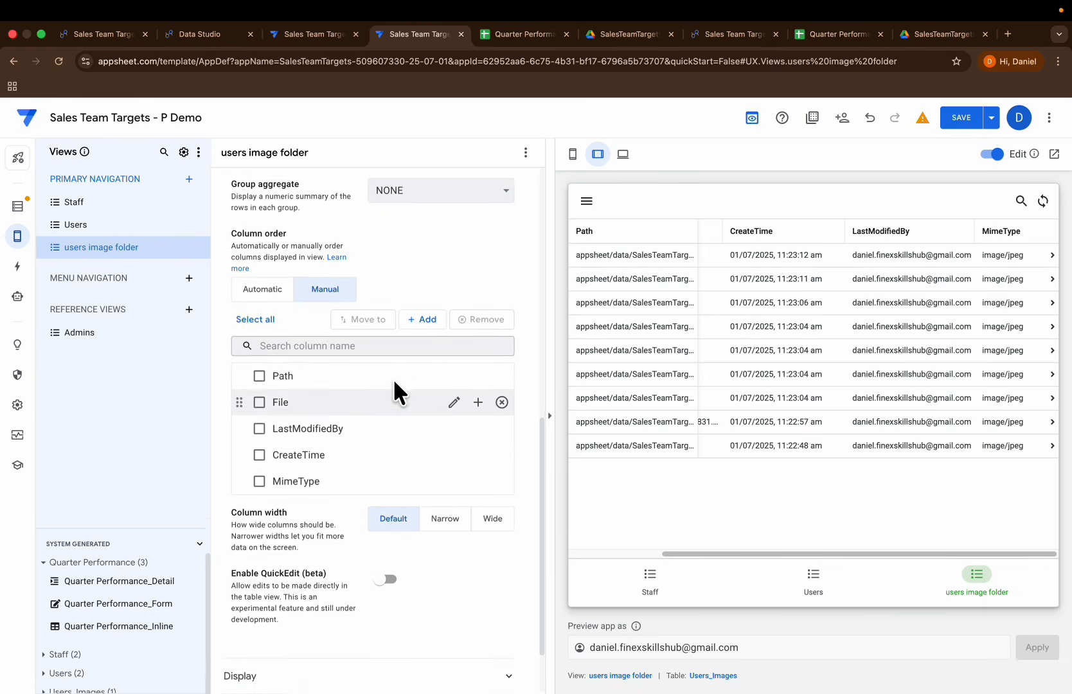
Step: Turn on the Show setting for the _ID column in the Users_Images table and check the previewed columns
left_click(17, 206)
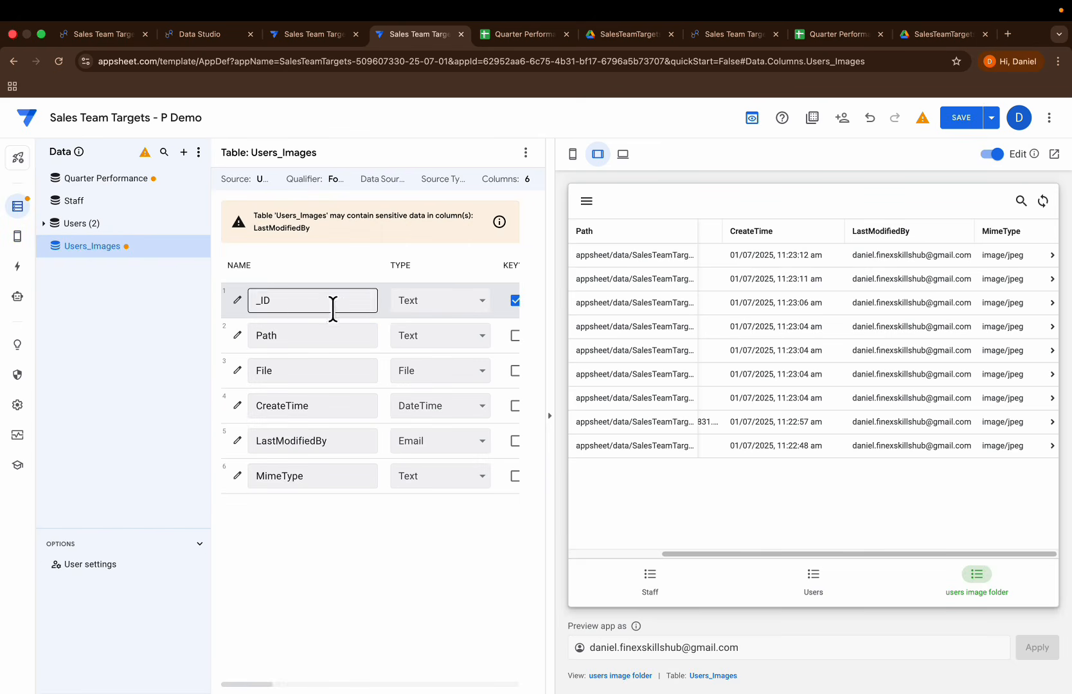
scroll(277, 328, "right", 5)
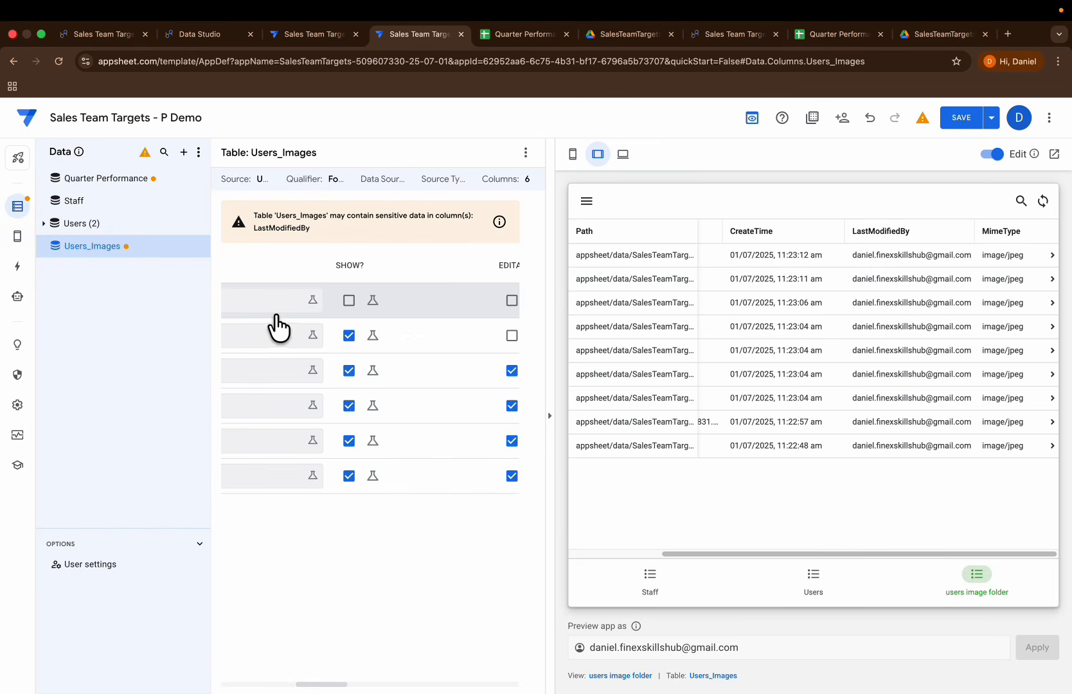
left_click(333, 300)
scroll(369, 330, "left", 5)
scroll(383, 331, "left", 1)
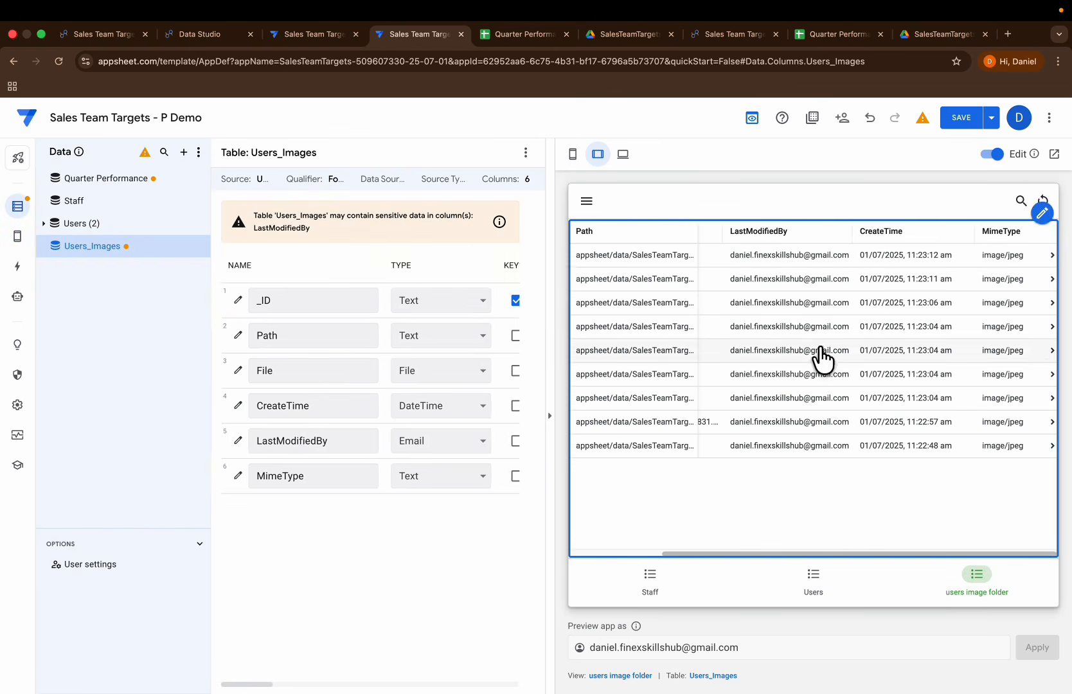
scroll(819, 350, "left", 3)
scroll(796, 350, "right", 3)
scroll(816, 366, "left", 1)
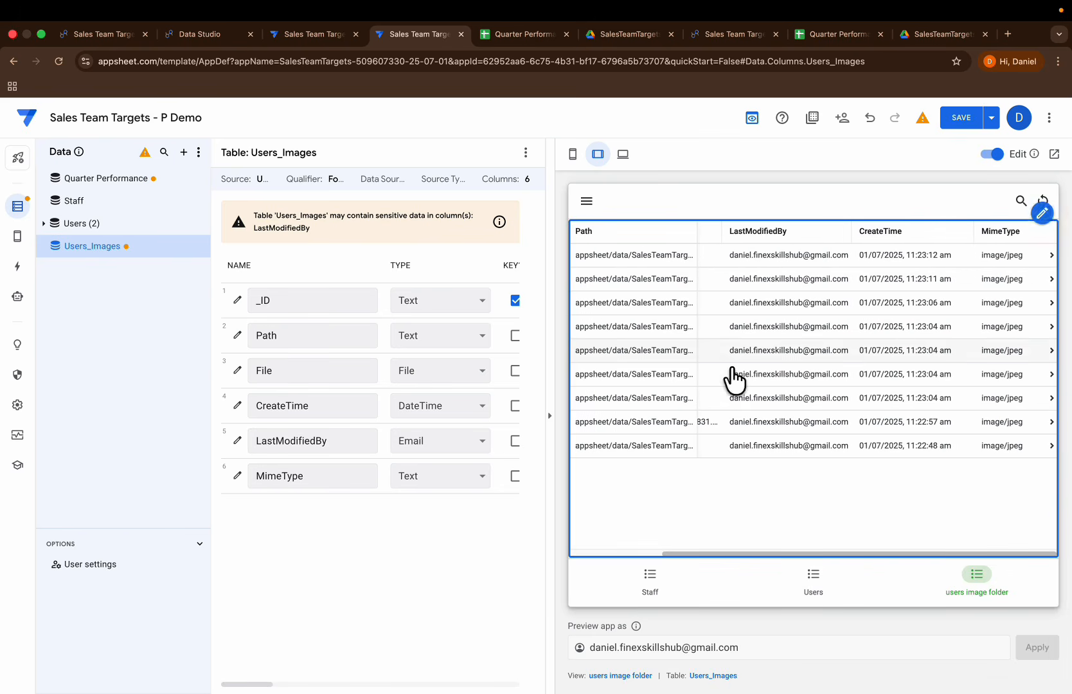
Step: Set the users image folder view to manual column order and add _ID as its first column
mouse_move(18, 236)
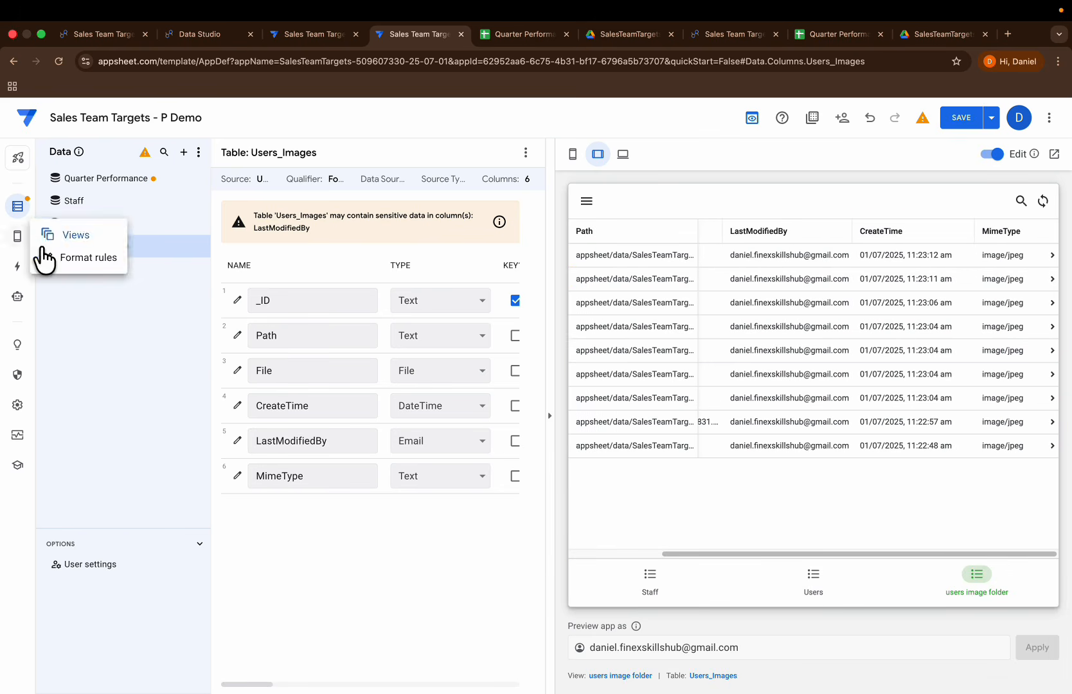
left_click(629, 675)
scroll(398, 537, "down", 5)
scroll(399, 536, "down", 3)
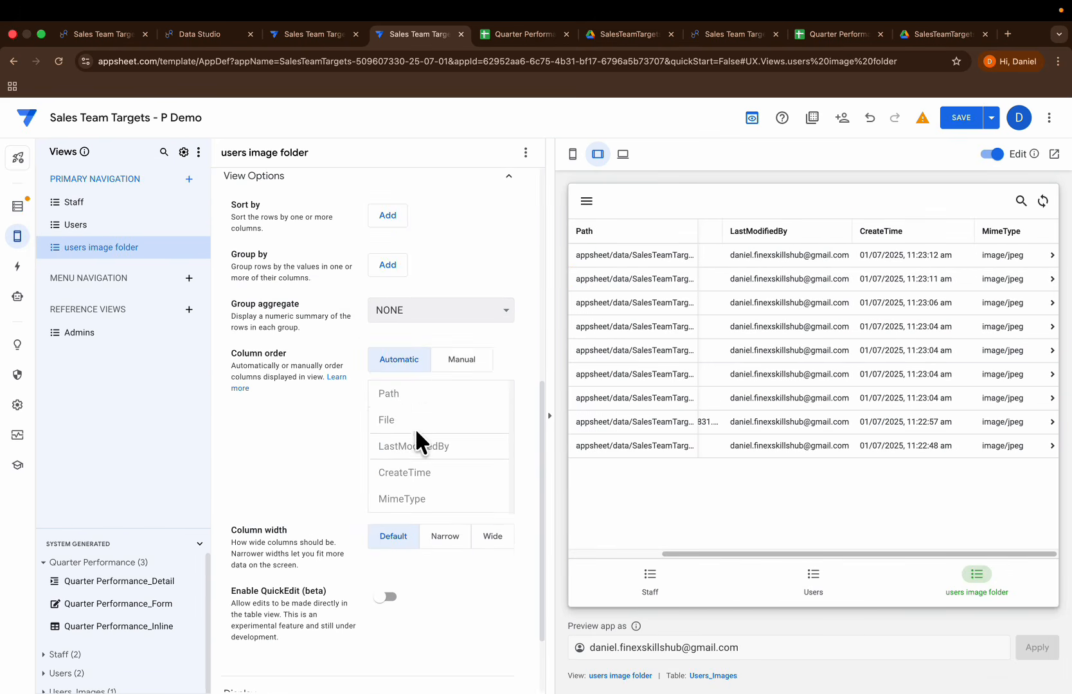
left_click(476, 365)
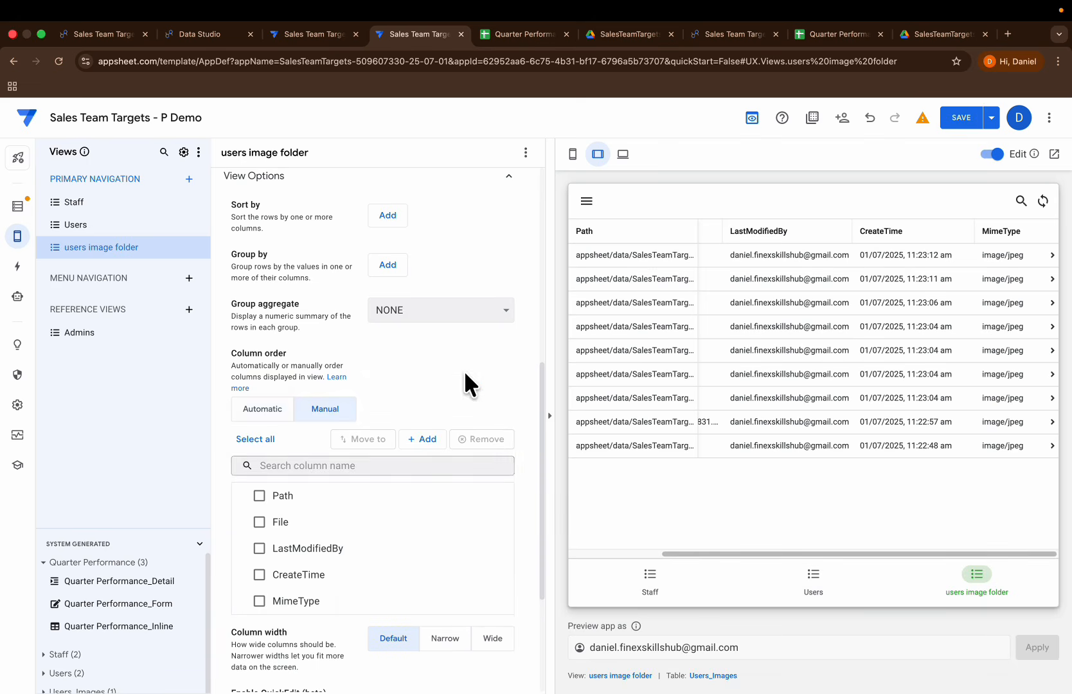
left_click(426, 441)
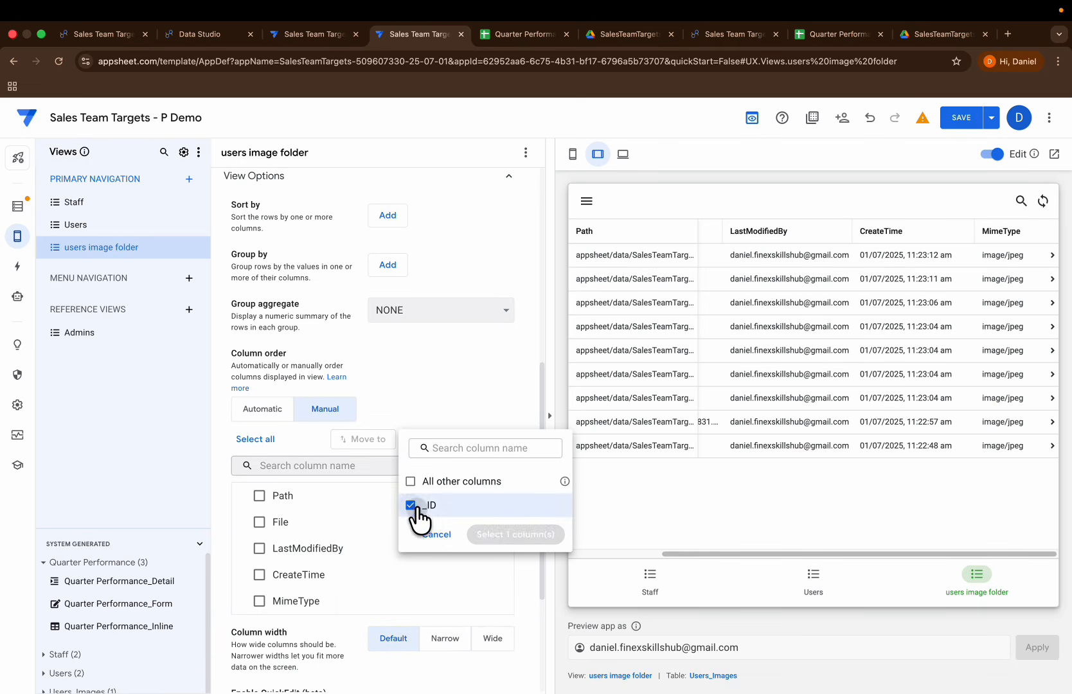
left_click(411, 505)
left_click(498, 536)
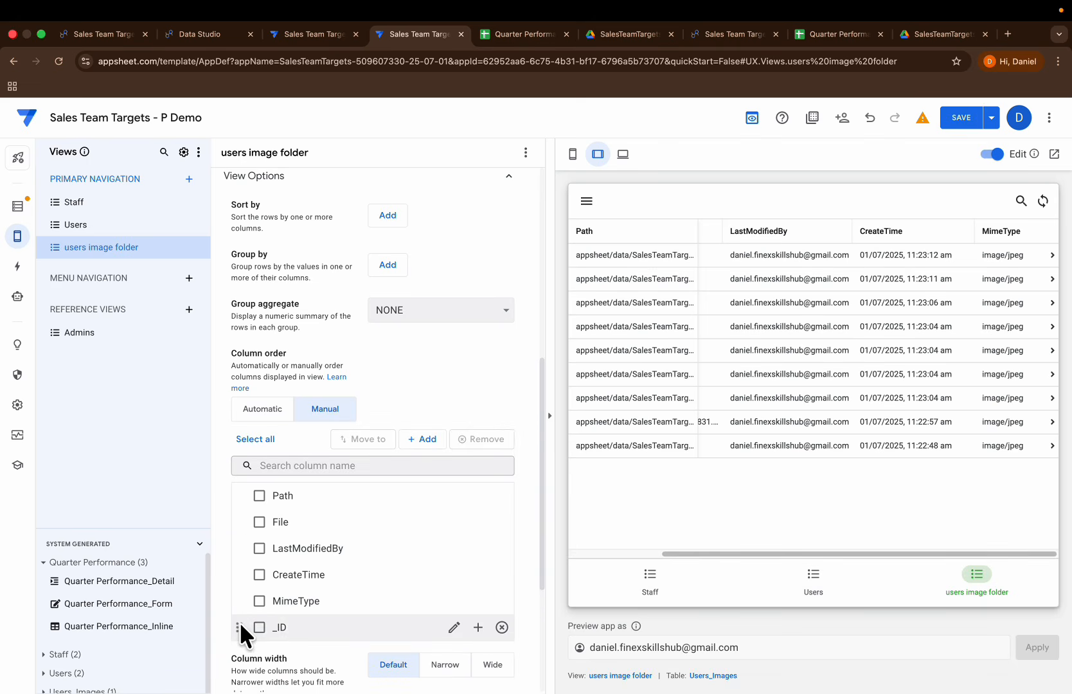
left_click_drag(239, 628, 261, 503)
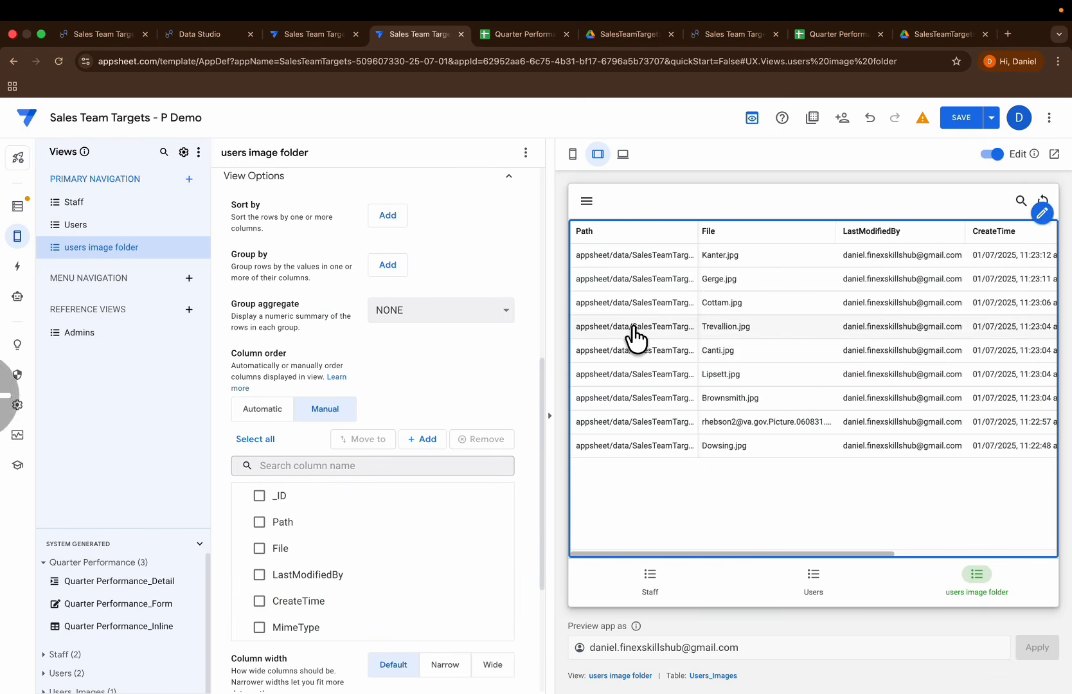
scroll(933, 342, "right", 5)
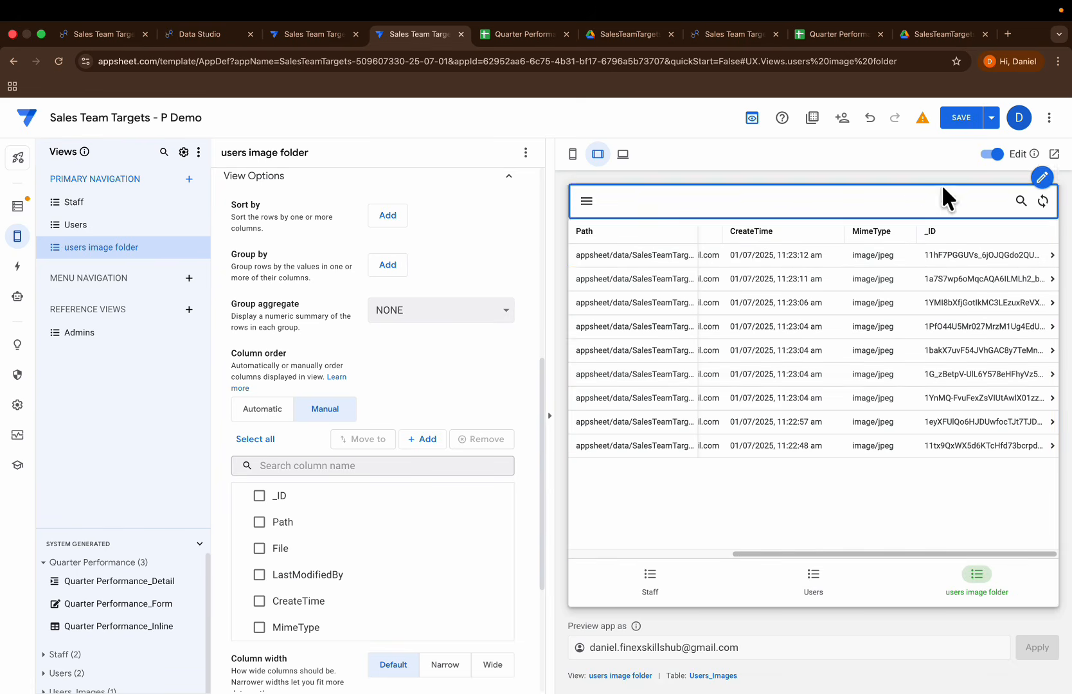
Step: Save the app, reopen the users image folder view in the preview and widen its _ID column to show the full IDs
left_click(959, 118)
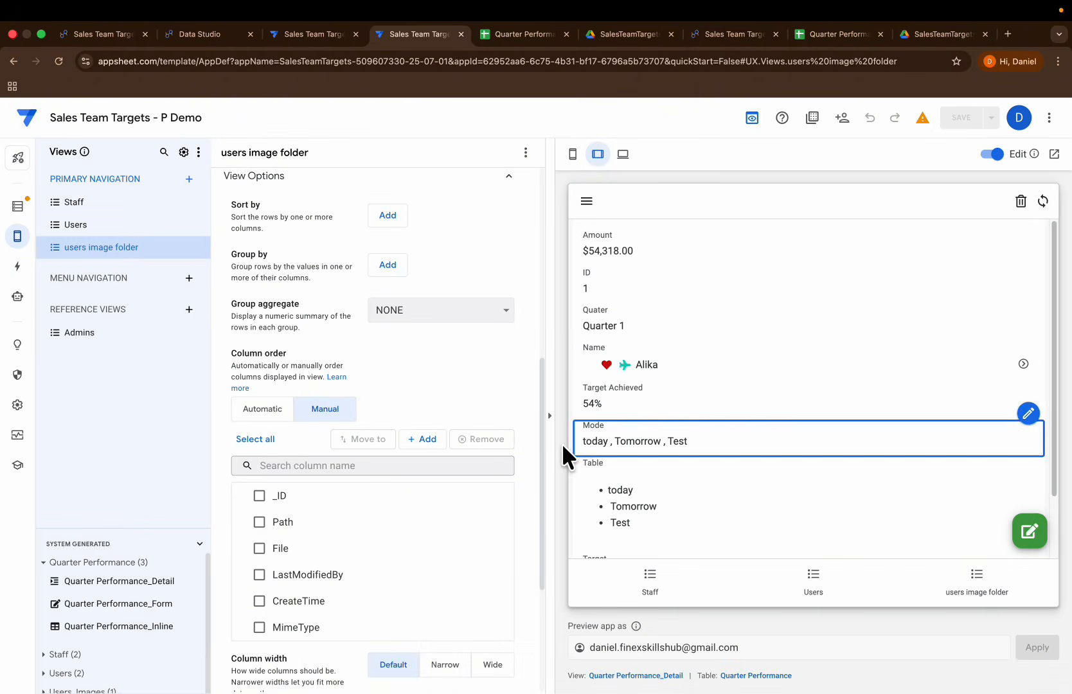
left_click(990, 590)
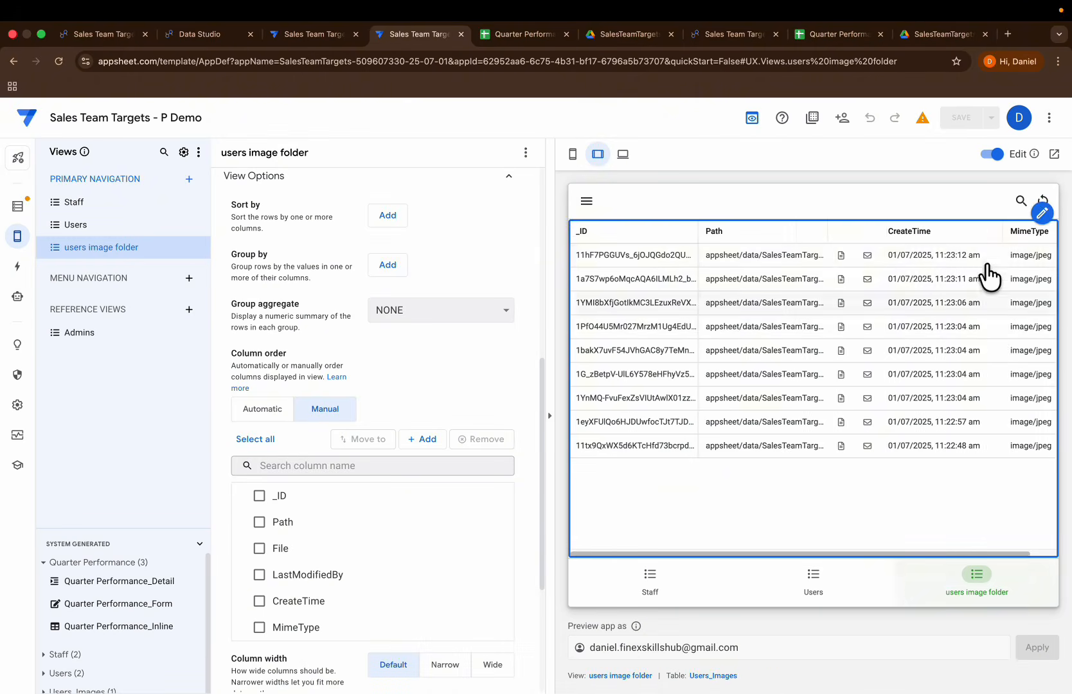
scroll(958, 343, "right", 2)
scroll(797, 308, "left", 2)
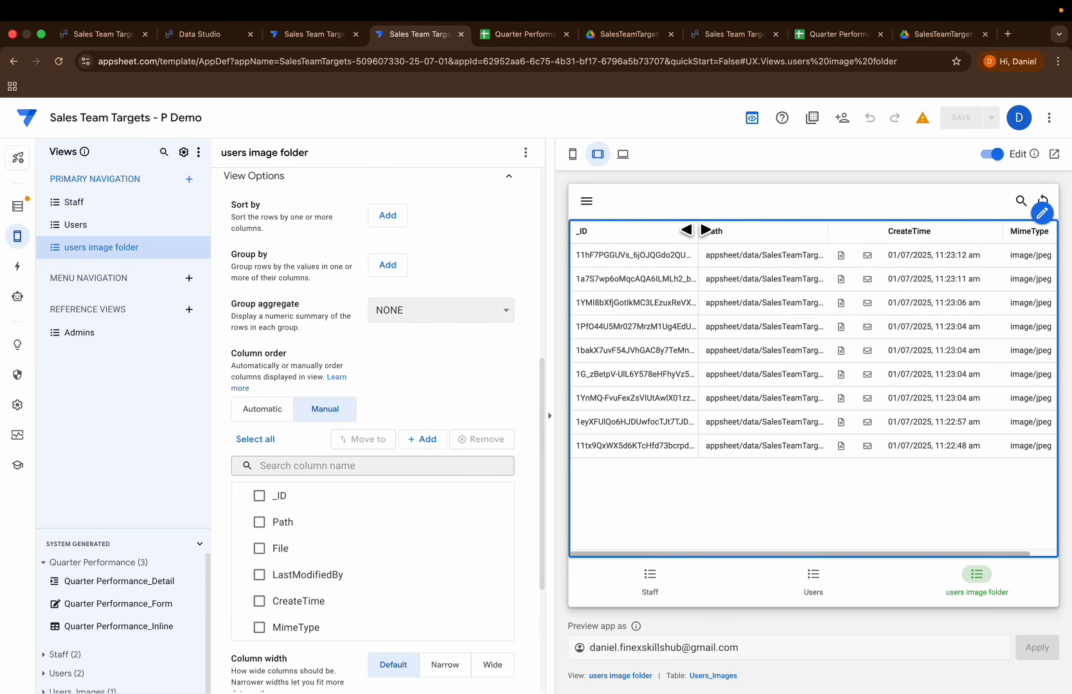
left_click_drag(698, 230, 769, 230)
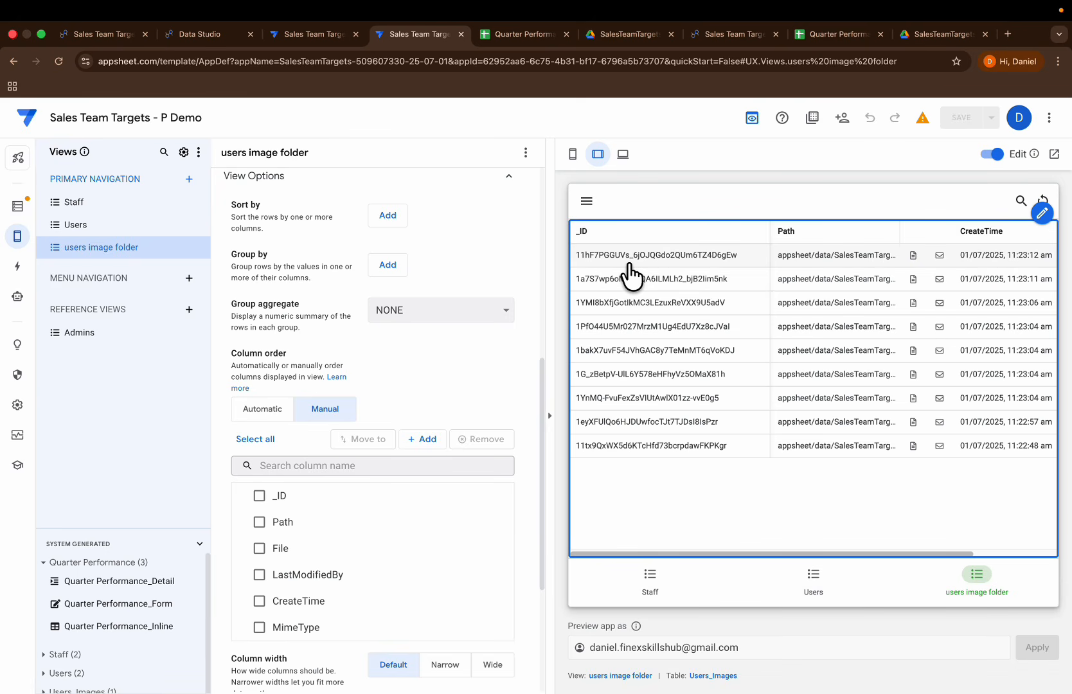
Step: Add a virtual column named ImageUrl to the Users_Images table
left_click(18, 207)
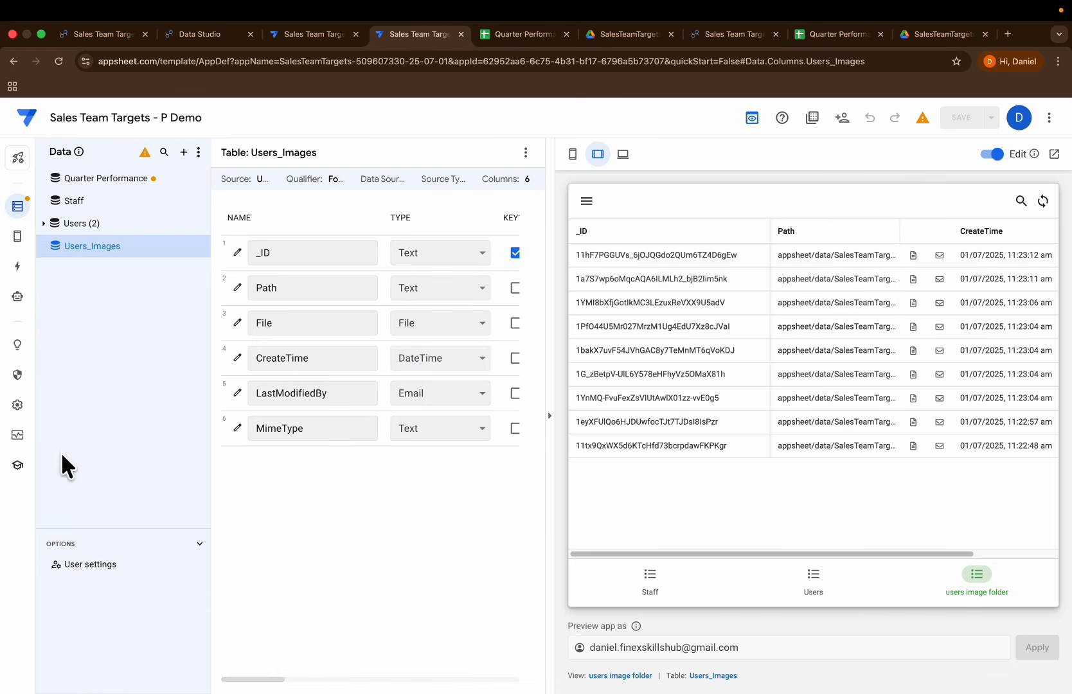
left_click(525, 155)
left_click(535, 288)
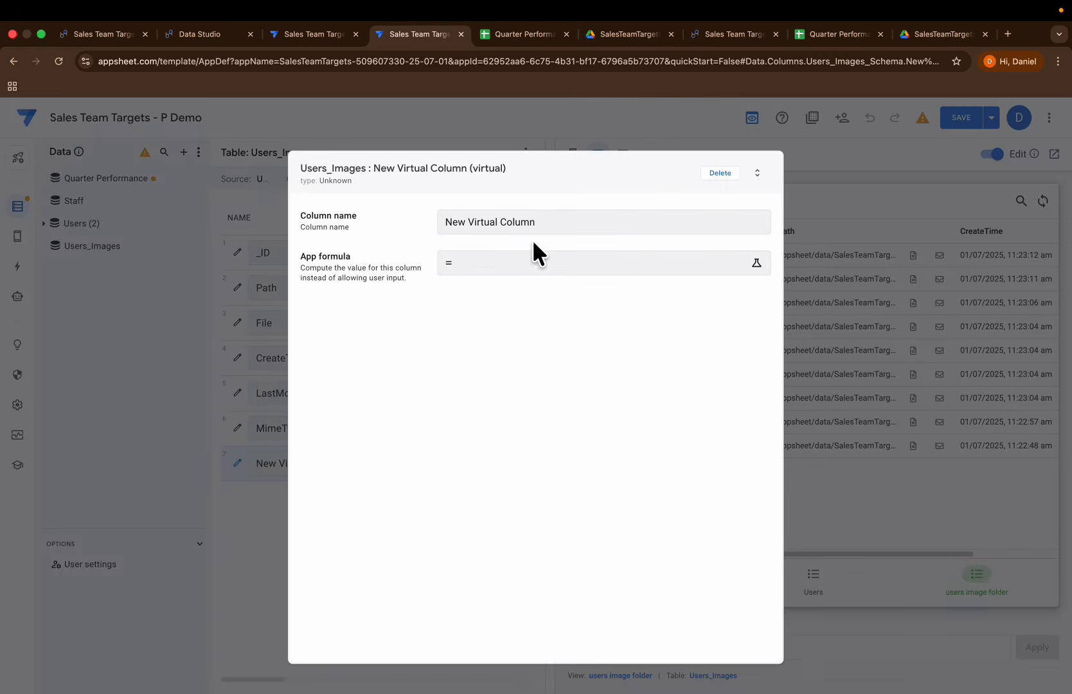
left_click_drag(561, 223, 444, 221)
key("BackSpace")
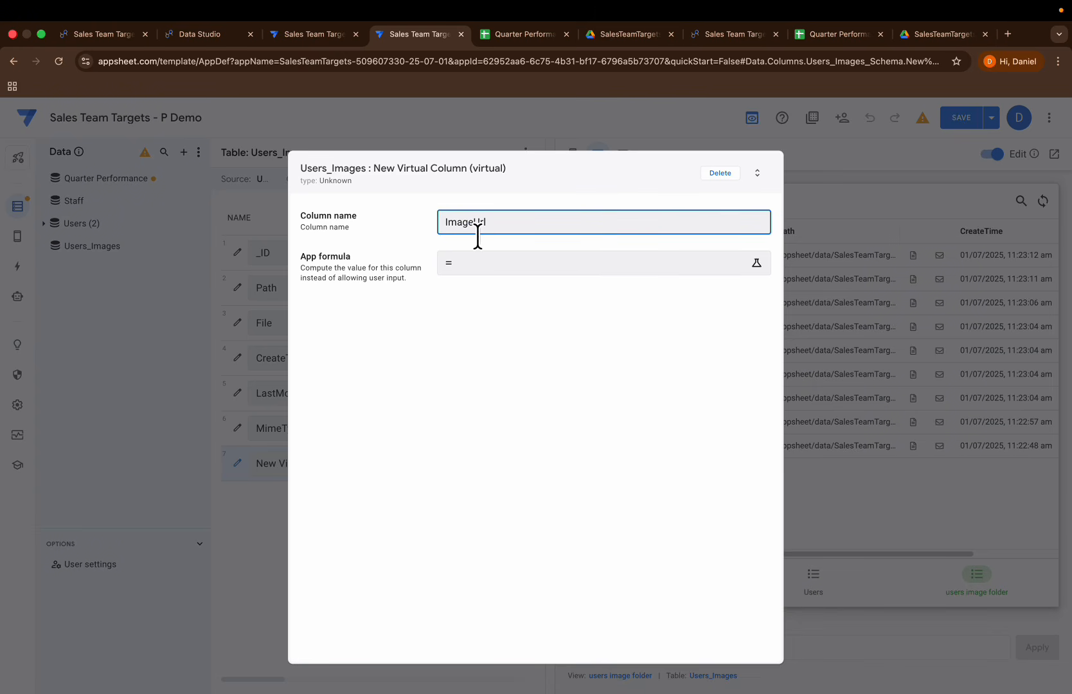
left_click(487, 262)
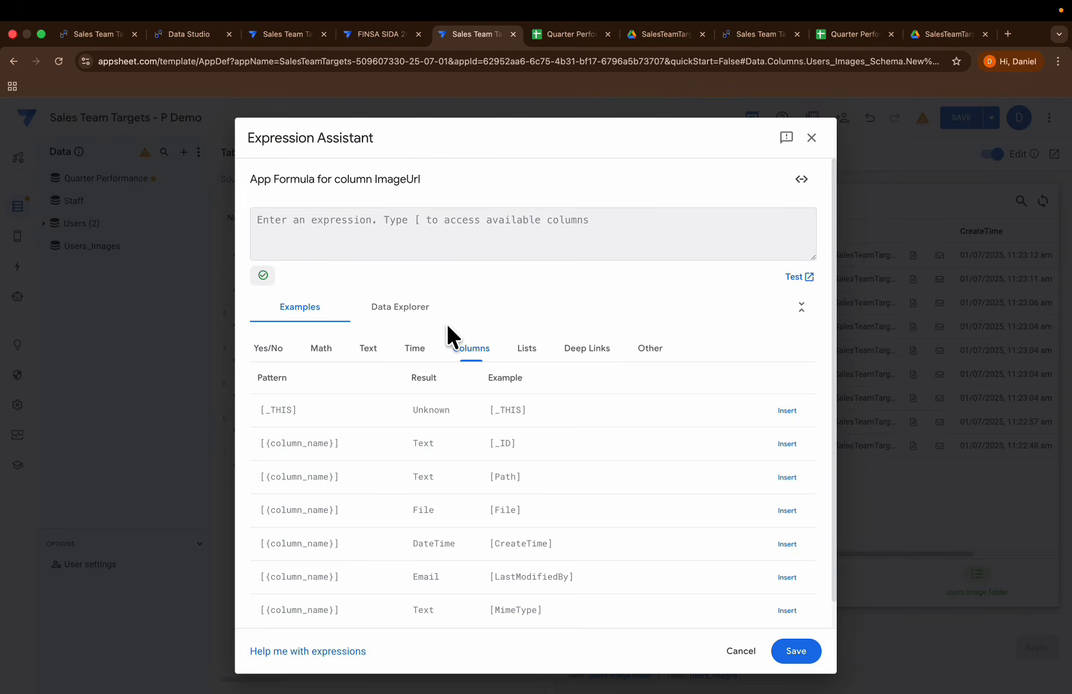
type("\"https://drive.google.com/uc?export=download&id=\"")
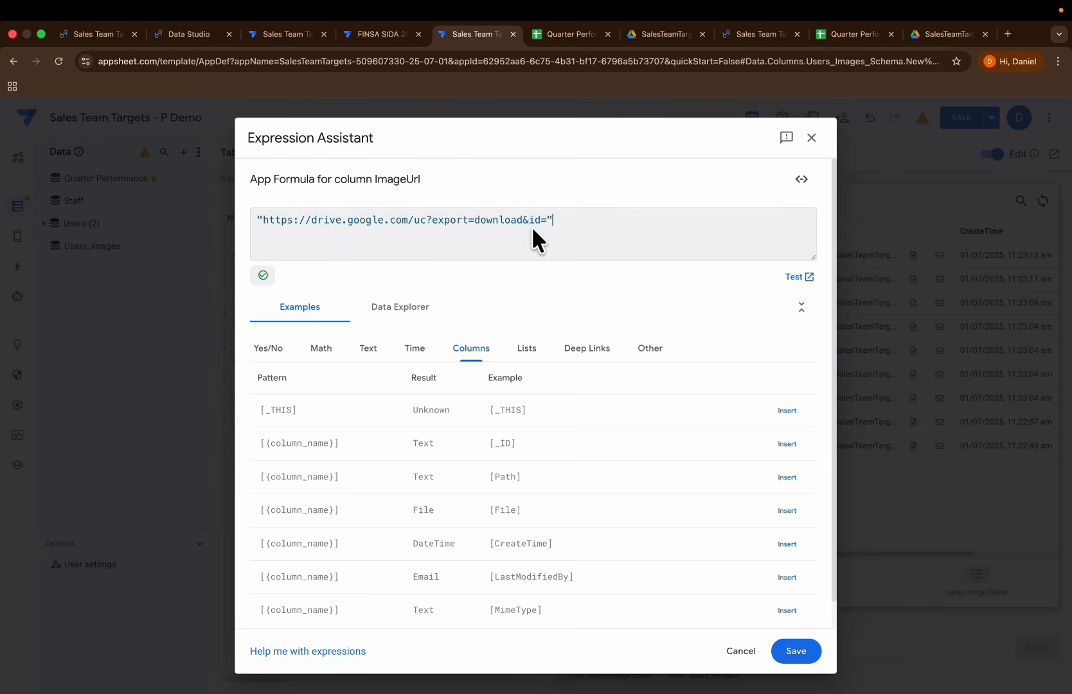
type("&")
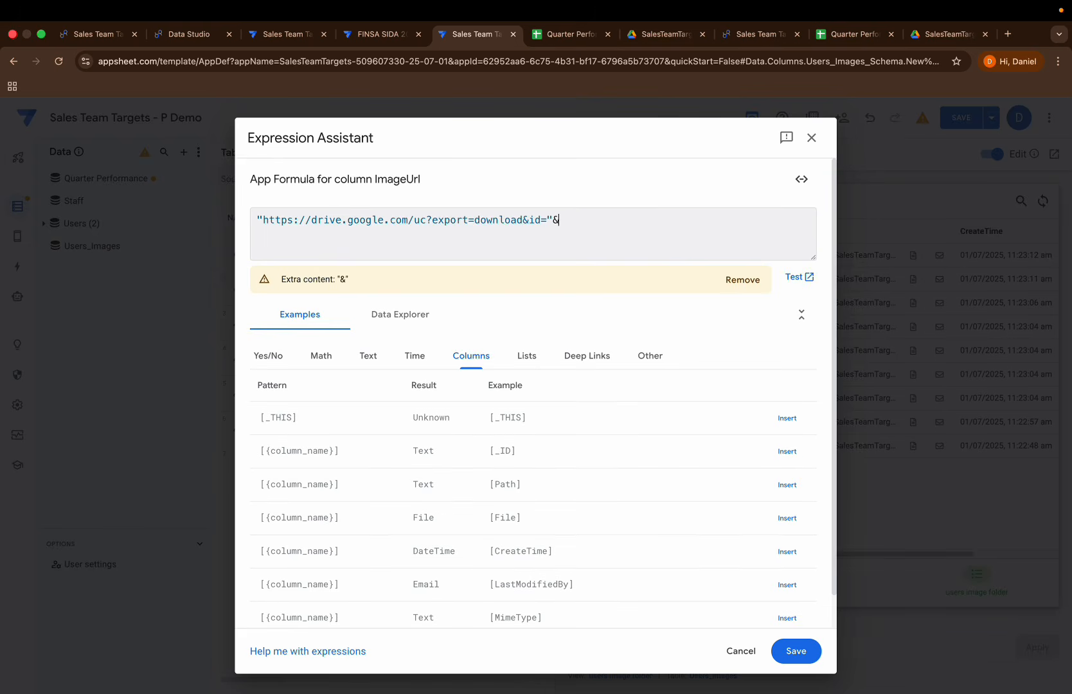
type("[")
key("Return")
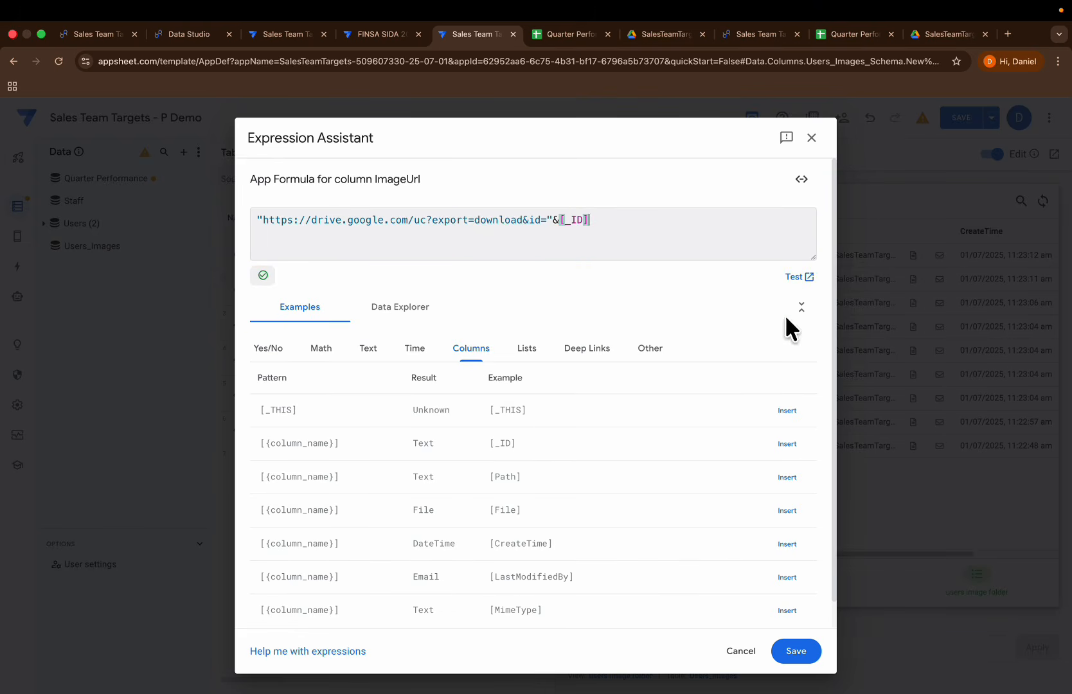
Step: Test the ImageUrl expression against the table data and copy the first row's resulting link
left_click(794, 278)
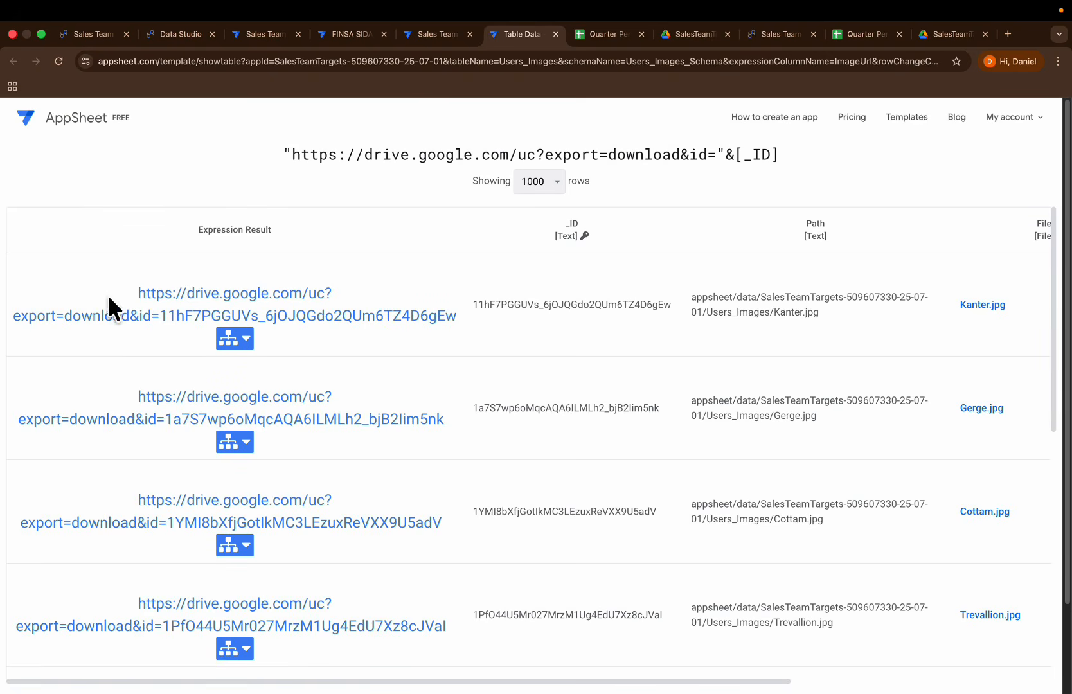
left_click_drag(456, 315, 134, 282)
right_click(425, 314)
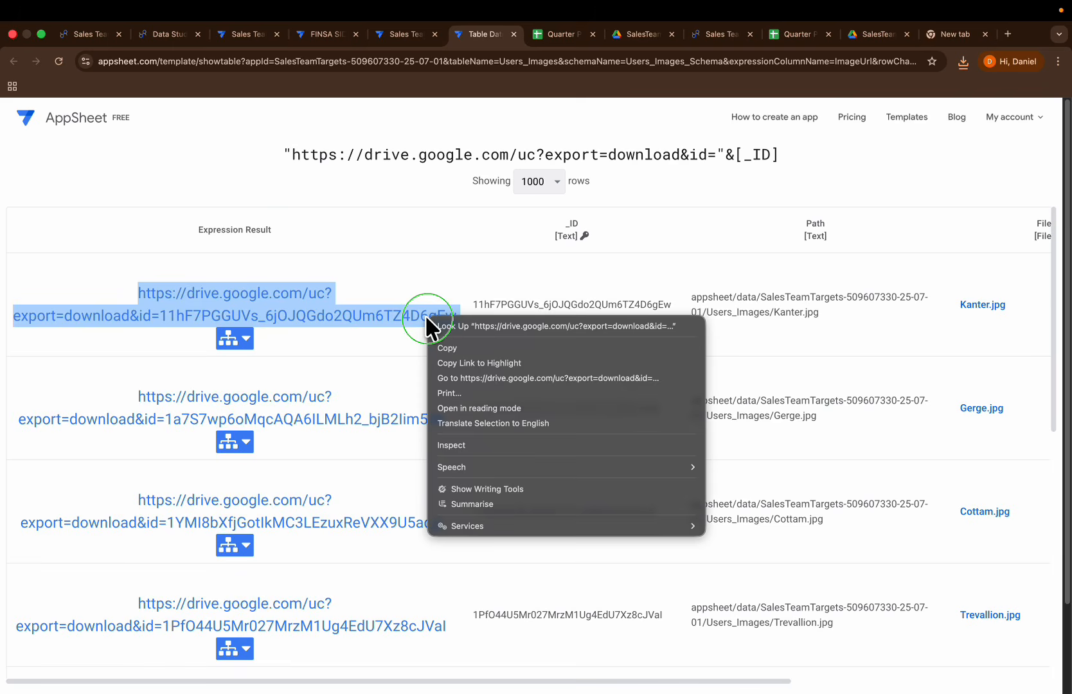
left_click(442, 350)
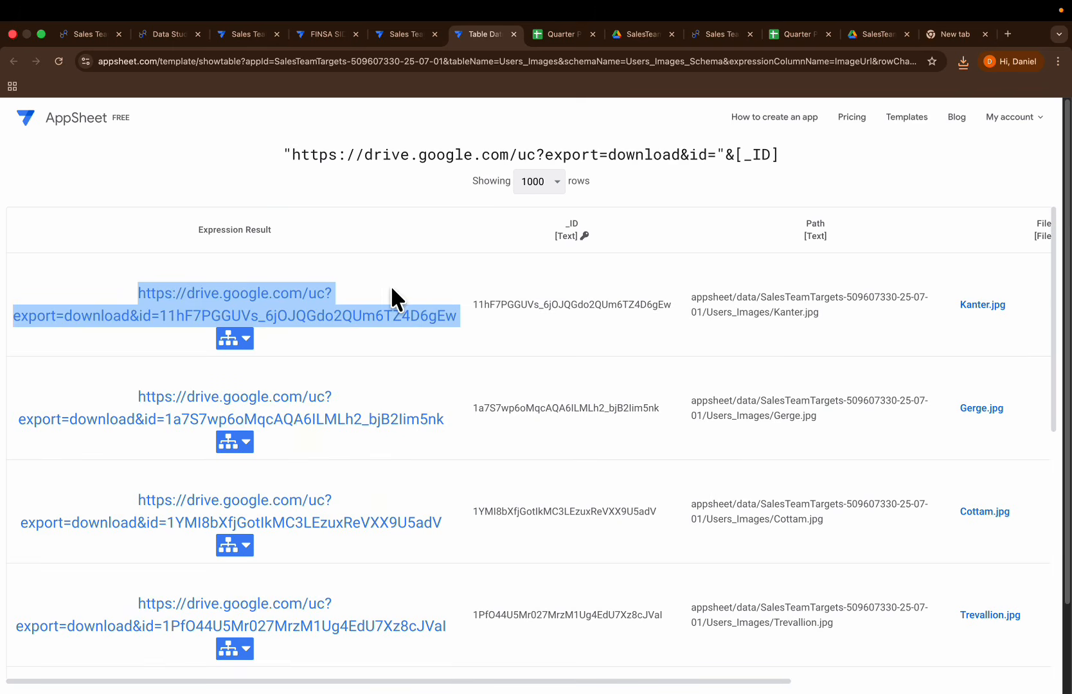
Step: Open the copied link in a new browser tab, view the downloaded image and return to the browser
left_click(1007, 36)
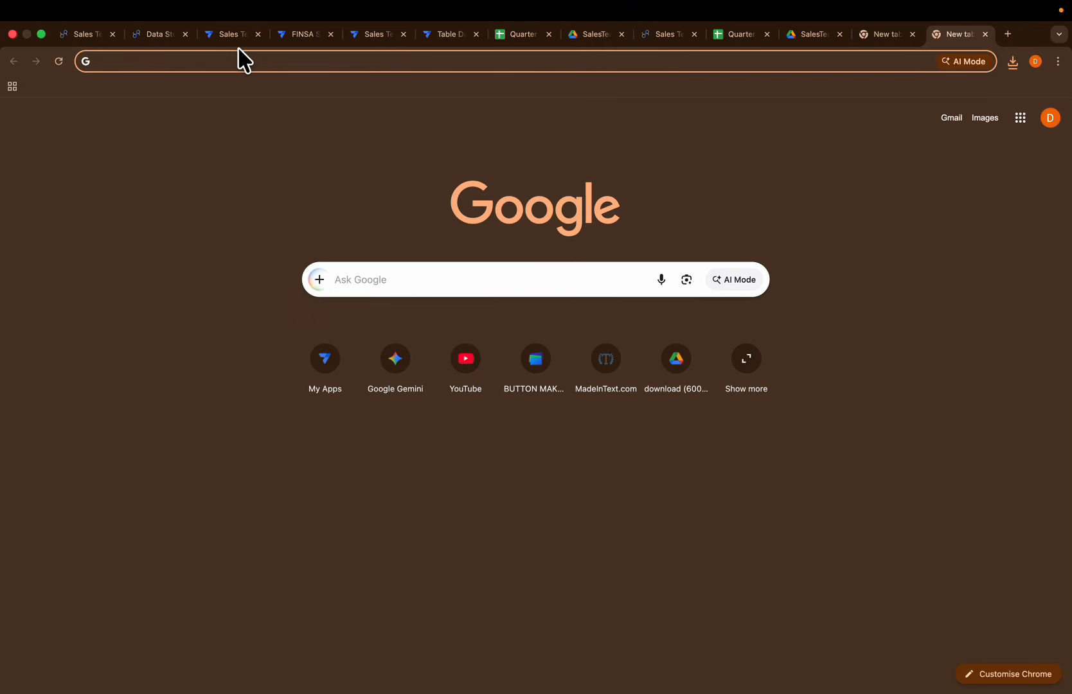
key("super+v")
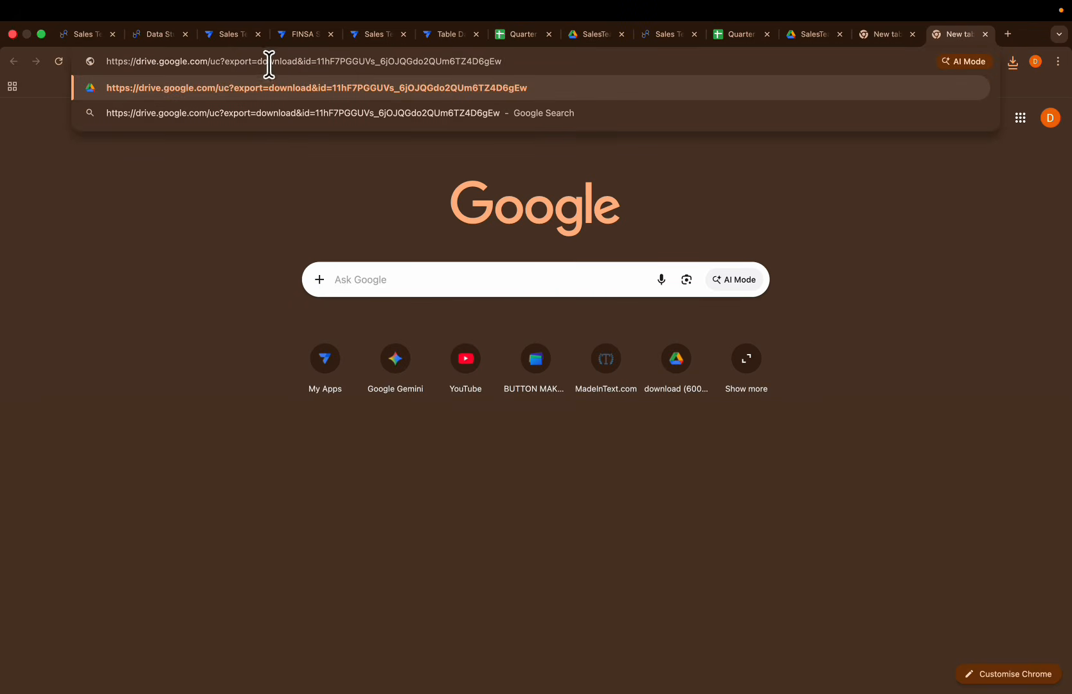
key("Return")
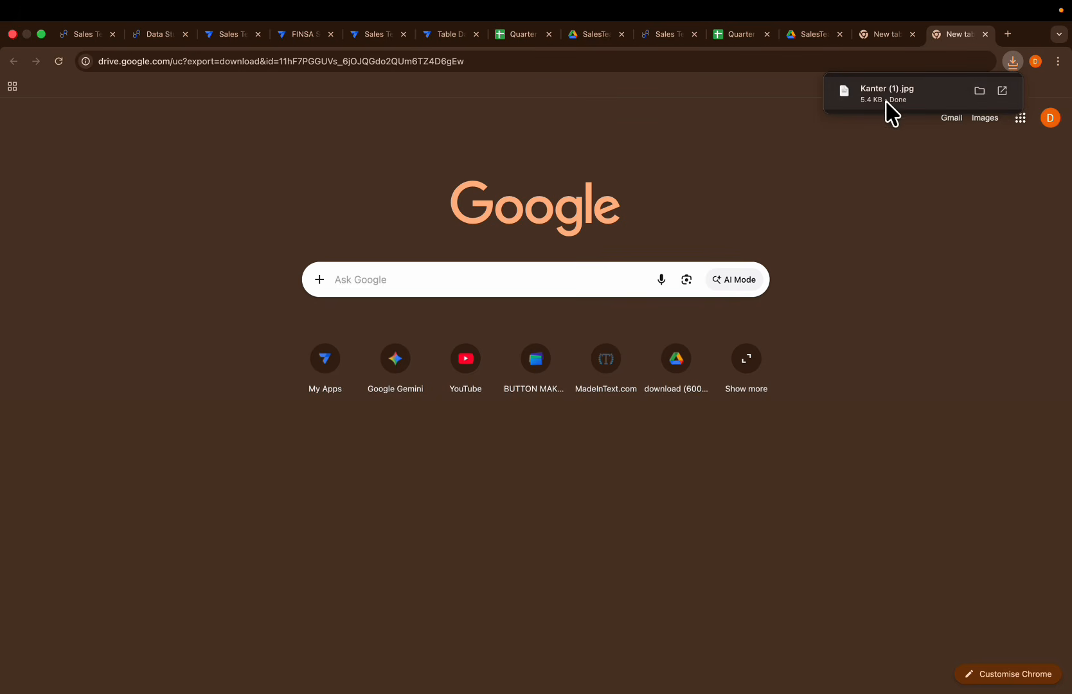
left_click(926, 100)
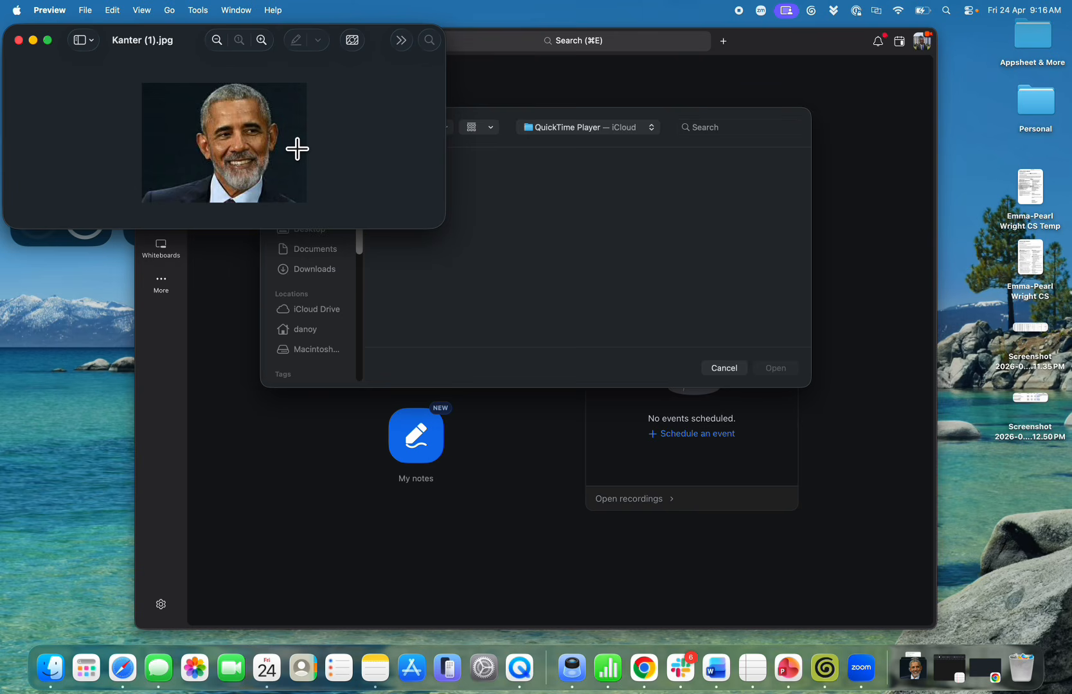
key("ctrl+Right")
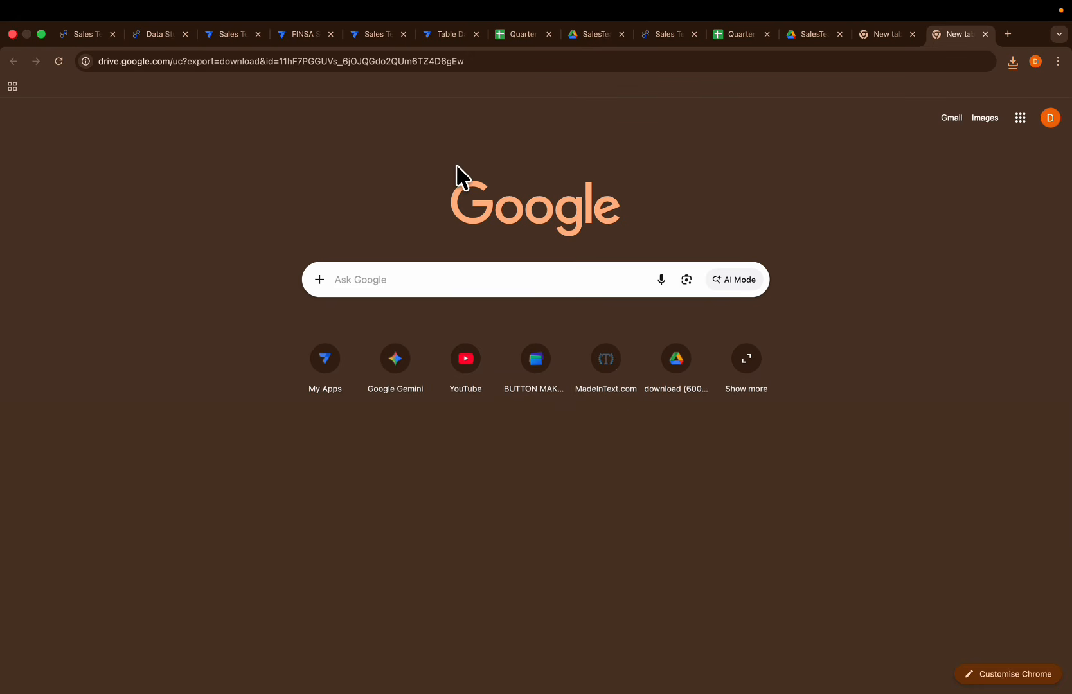
Step: Save the ImageUrl formula and close the virtual column's settings in the AppSheet editor
left_click(375, 37)
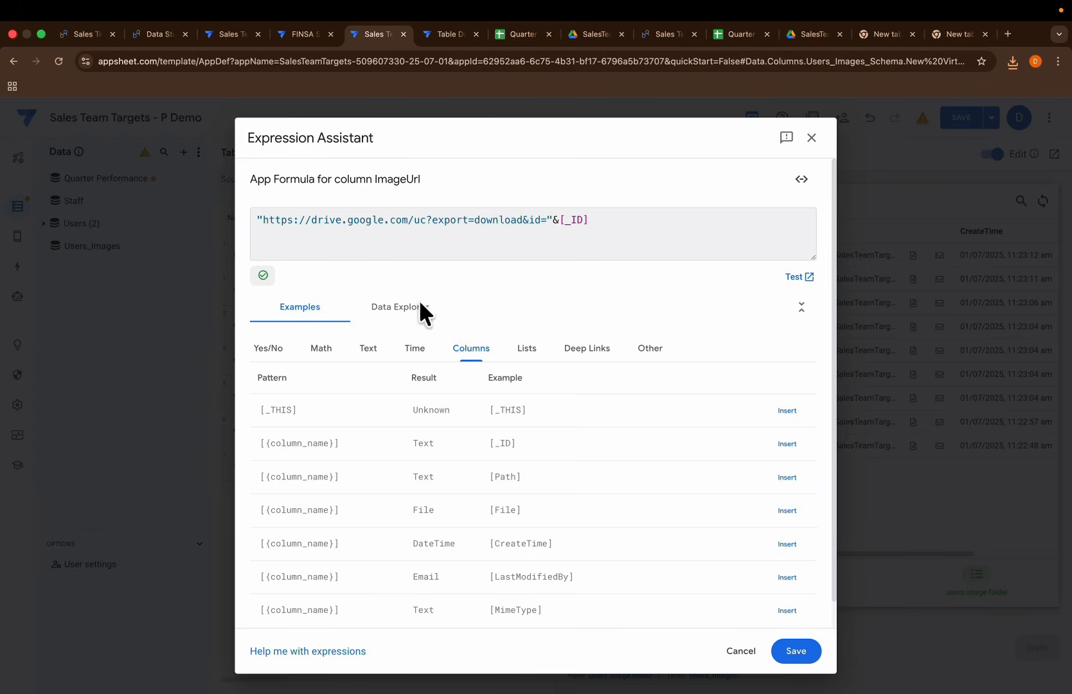
left_click(787, 649)
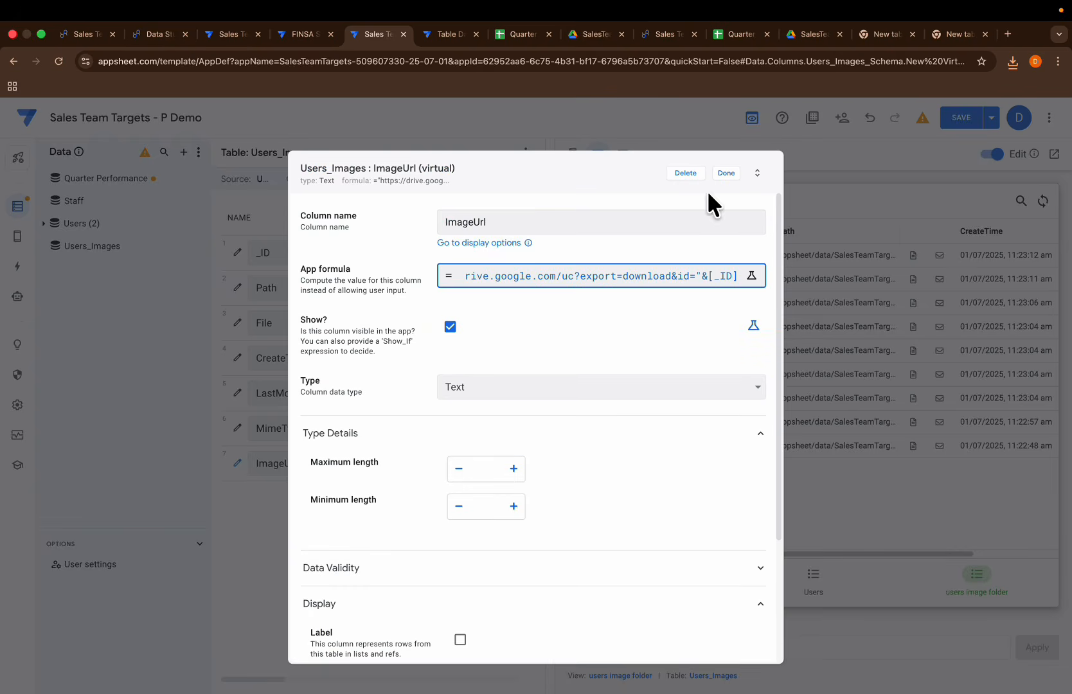
left_click(722, 172)
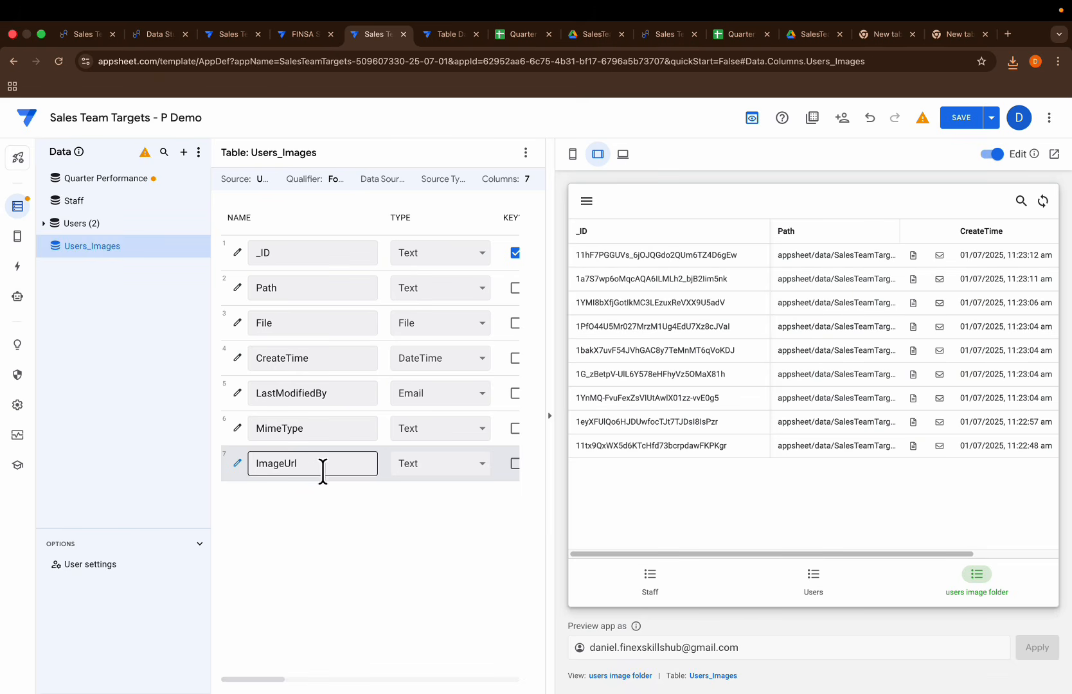
Step: Review the Staff table's columns and preview the data in the Users_Images table
left_click(103, 203)
left_click(572, 154)
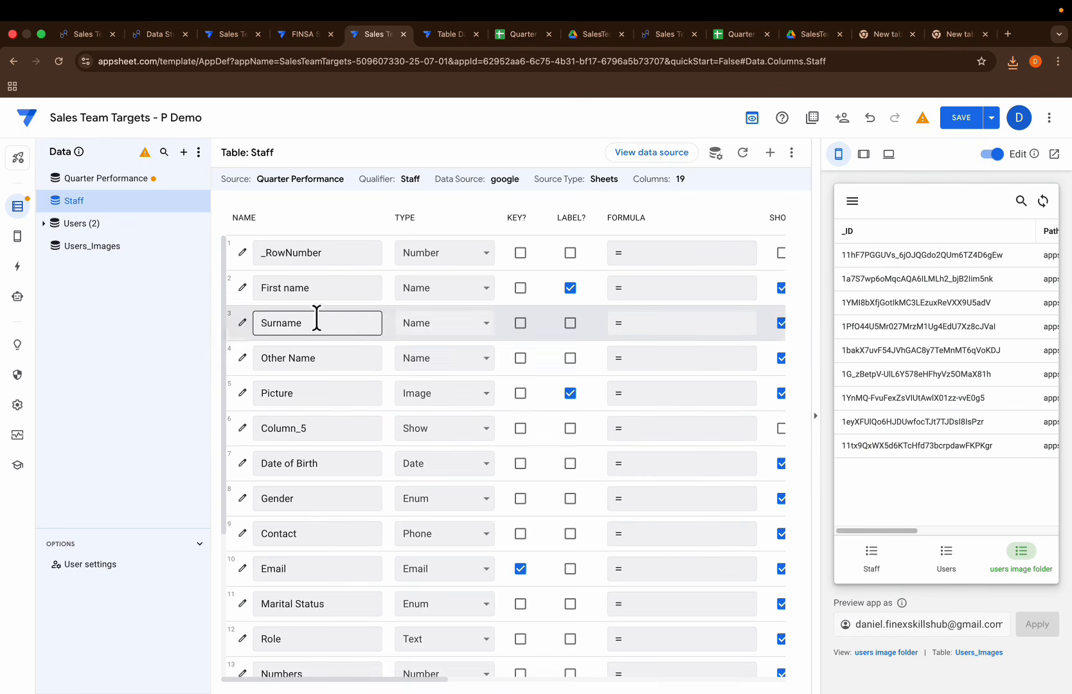
left_click(115, 247)
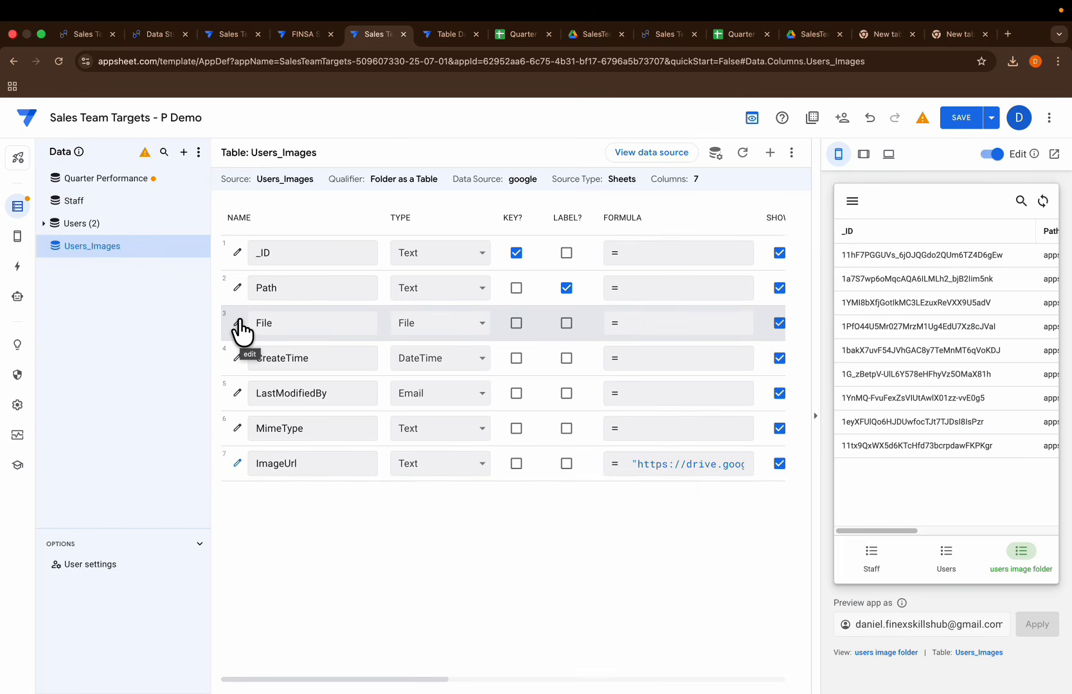
left_click(791, 152)
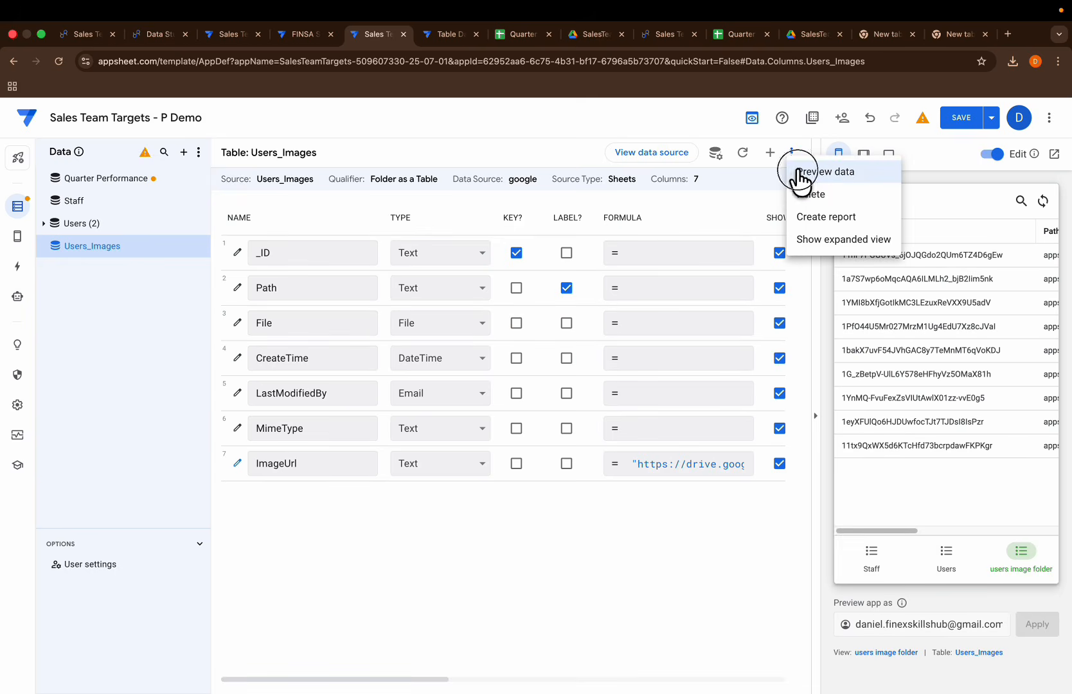
left_click(801, 173)
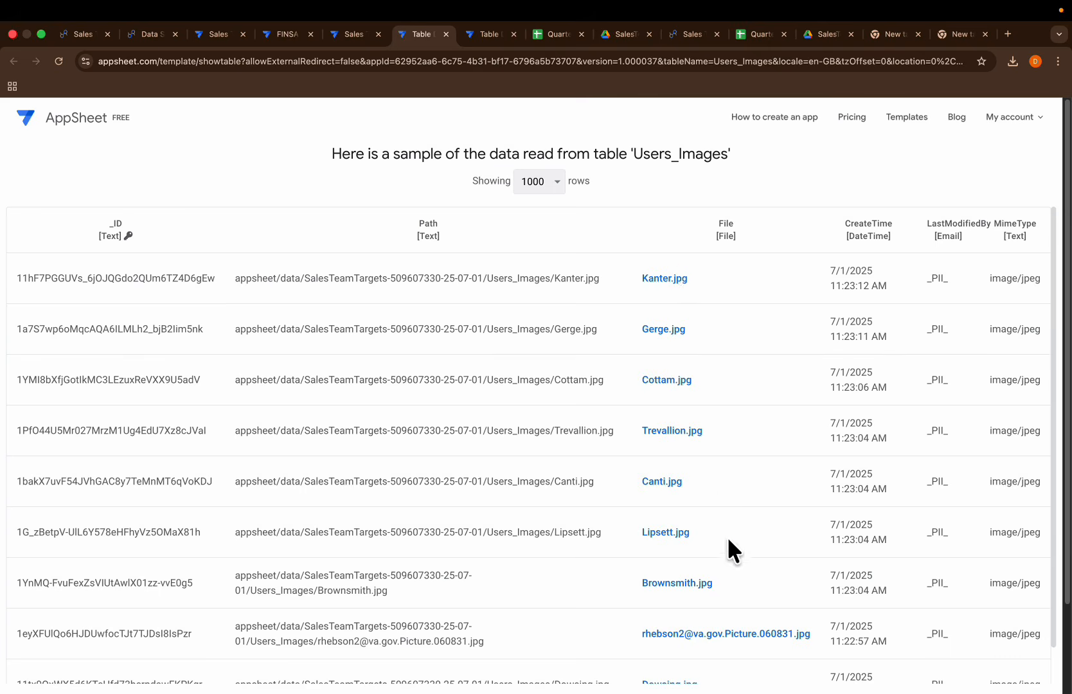
Step: Examine the Picture column's file paths on the Staff sheet of the Quarter Performance spreadsheet
left_click(554, 34)
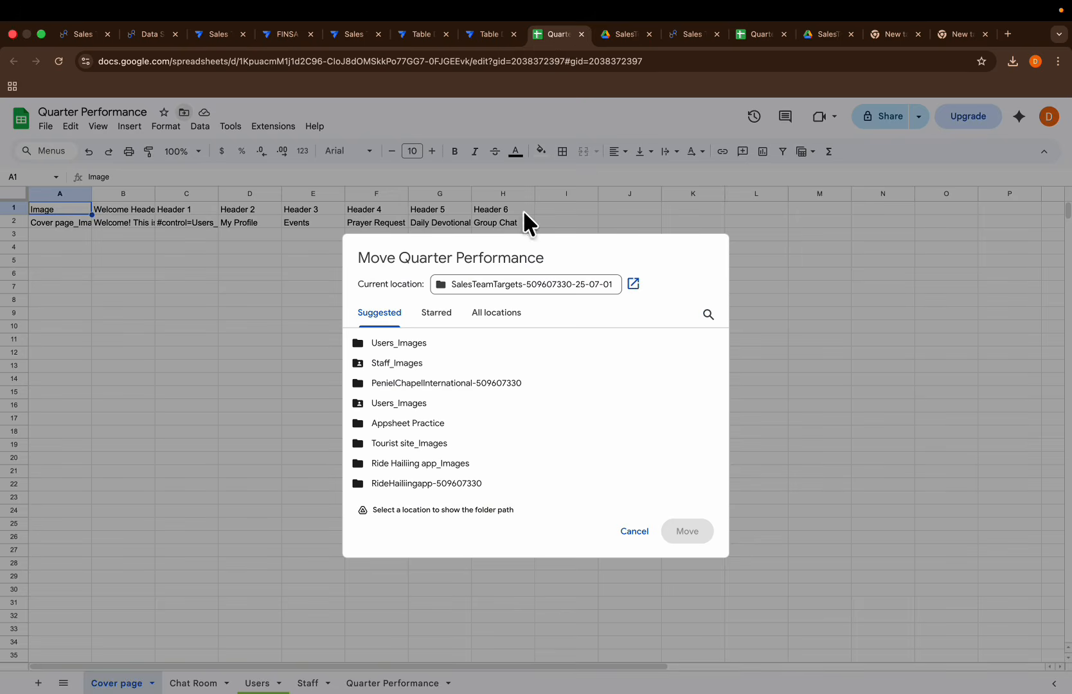
left_click(634, 532)
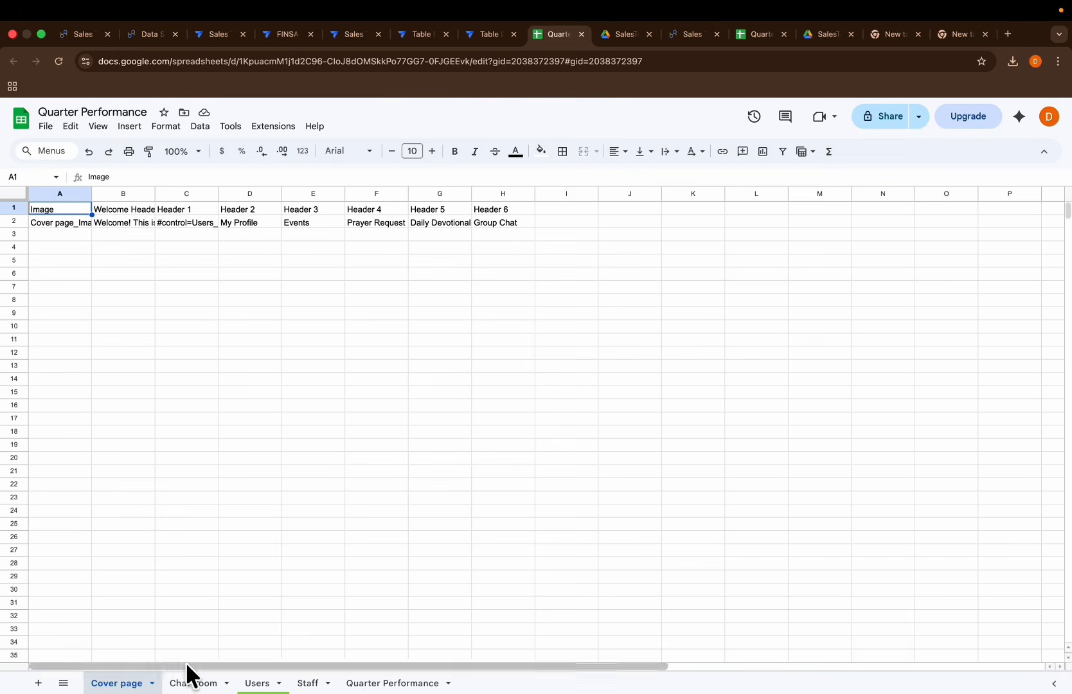
left_click(307, 683)
left_click(270, 192)
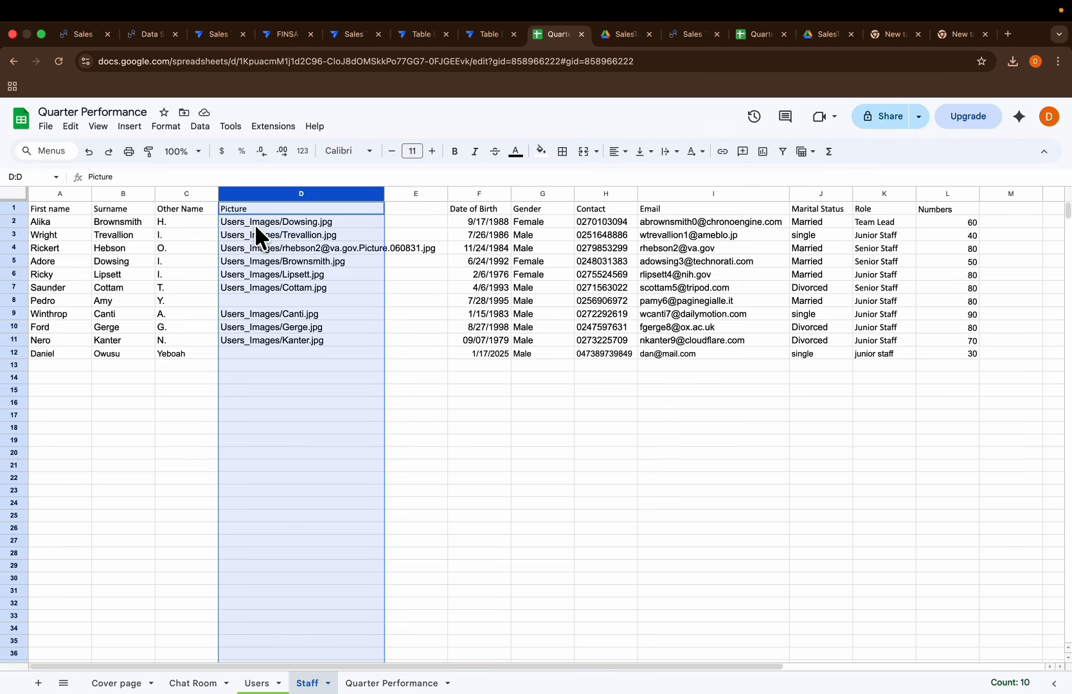
Step: Add a virtual column named Image Path to the Users_Images table in the AppSheet editor
left_click(355, 37)
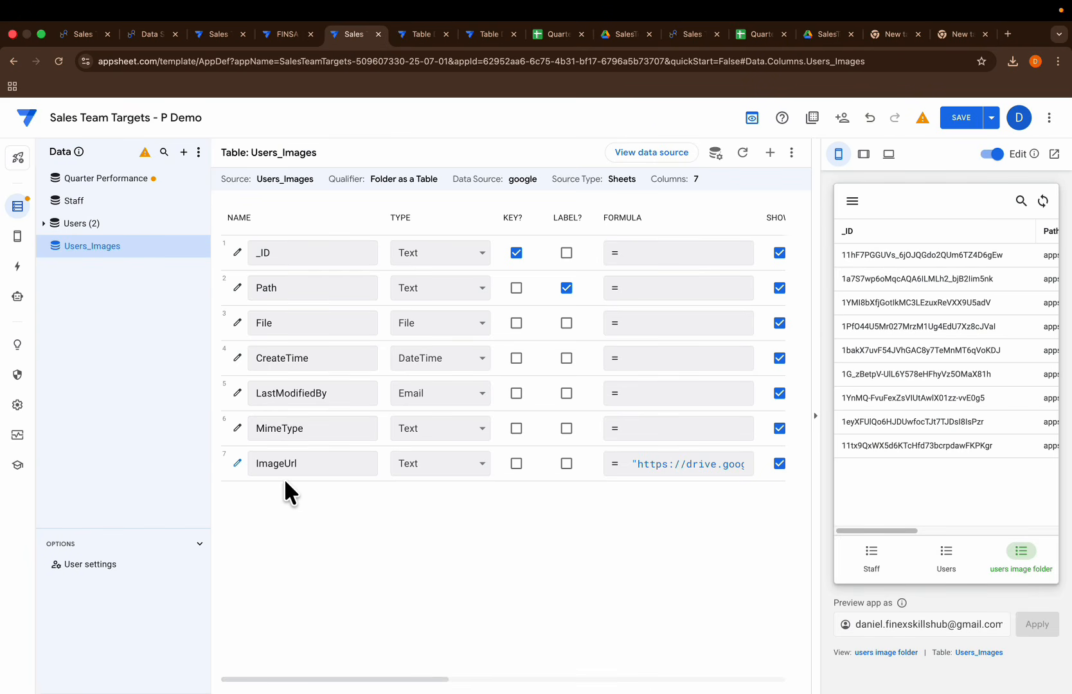
left_click(770, 152)
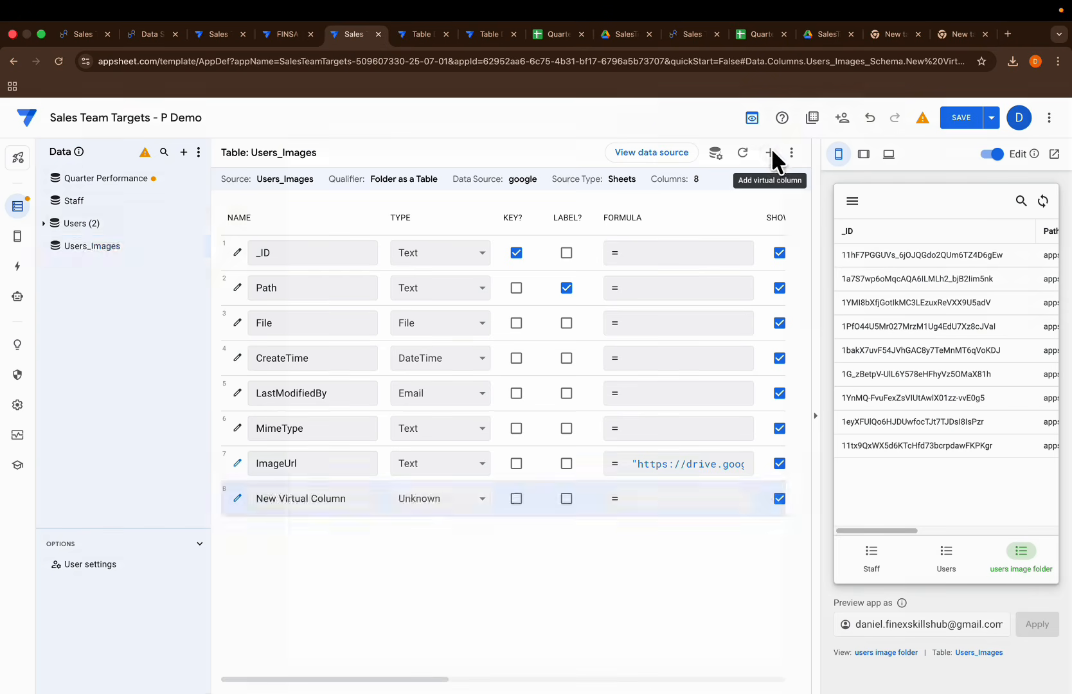
left_click_drag(615, 224, 411, 209)
key("BackSpace")
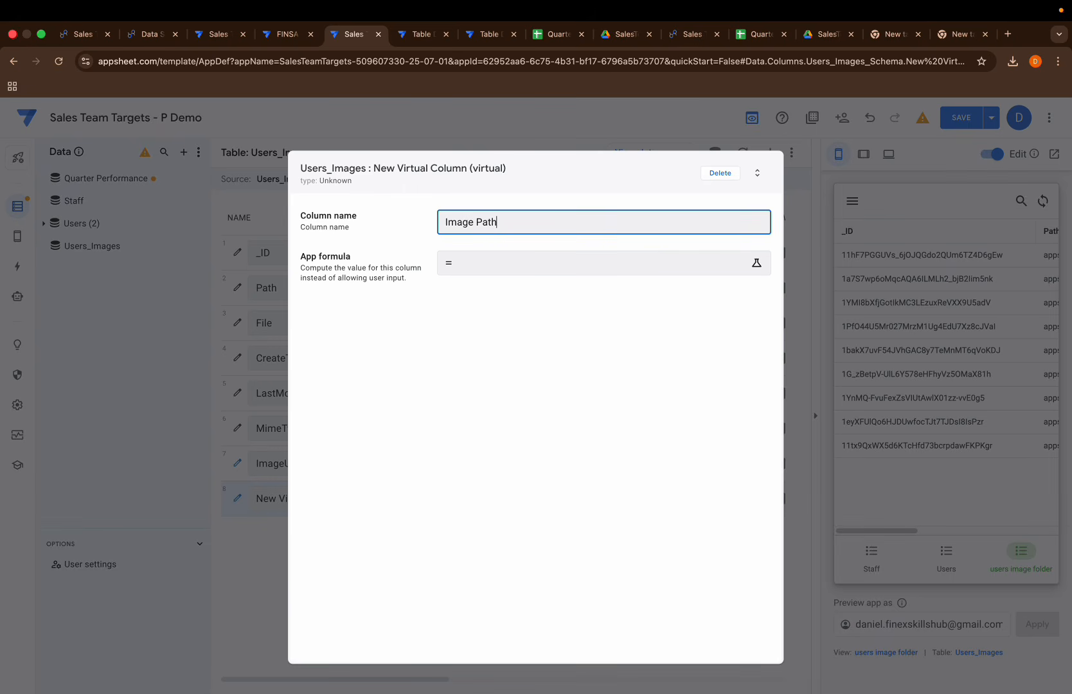
Step: Enter the Image Path app formula "Users_Image/"&[File]
left_click(519, 265)
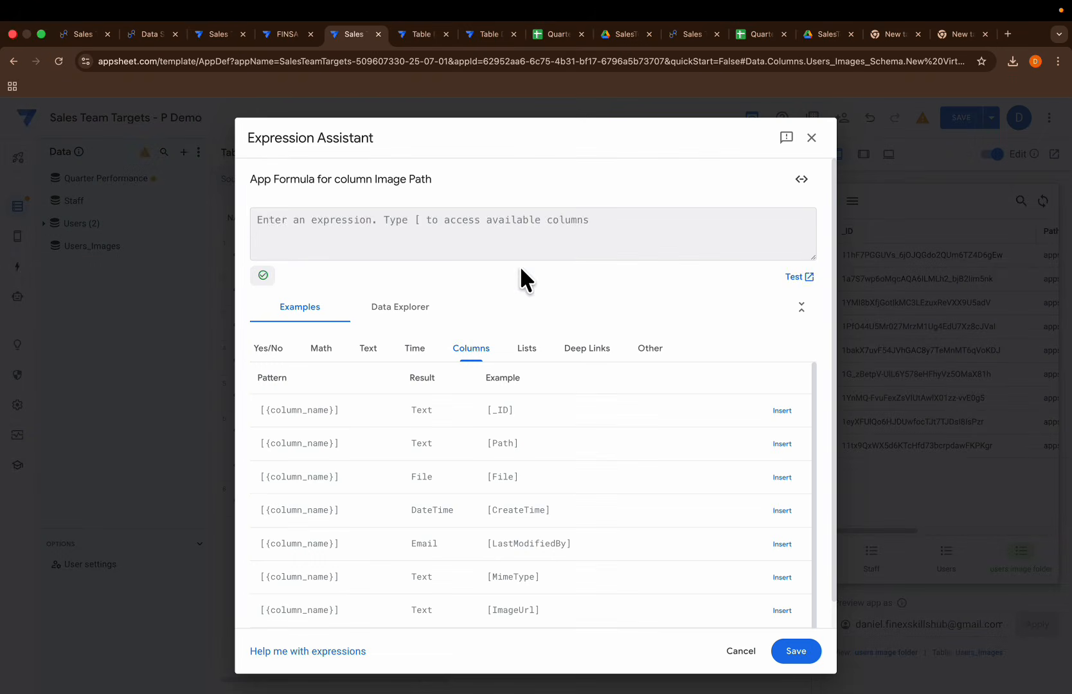
type("\"Users")
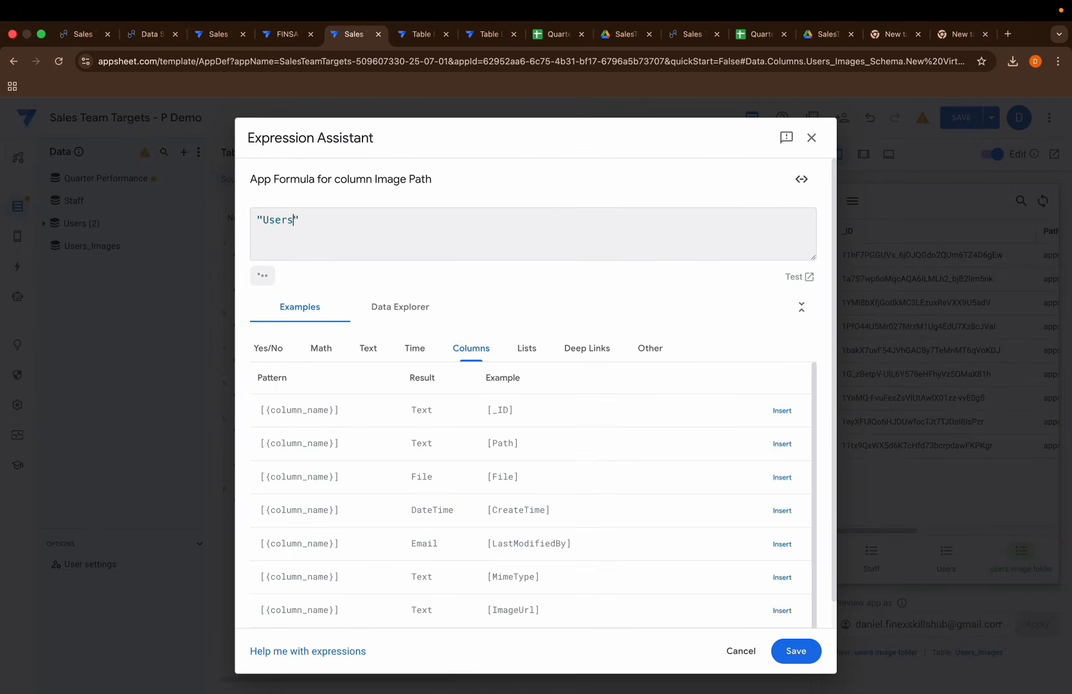
type("_Image/\"&")
key("BackSpace")
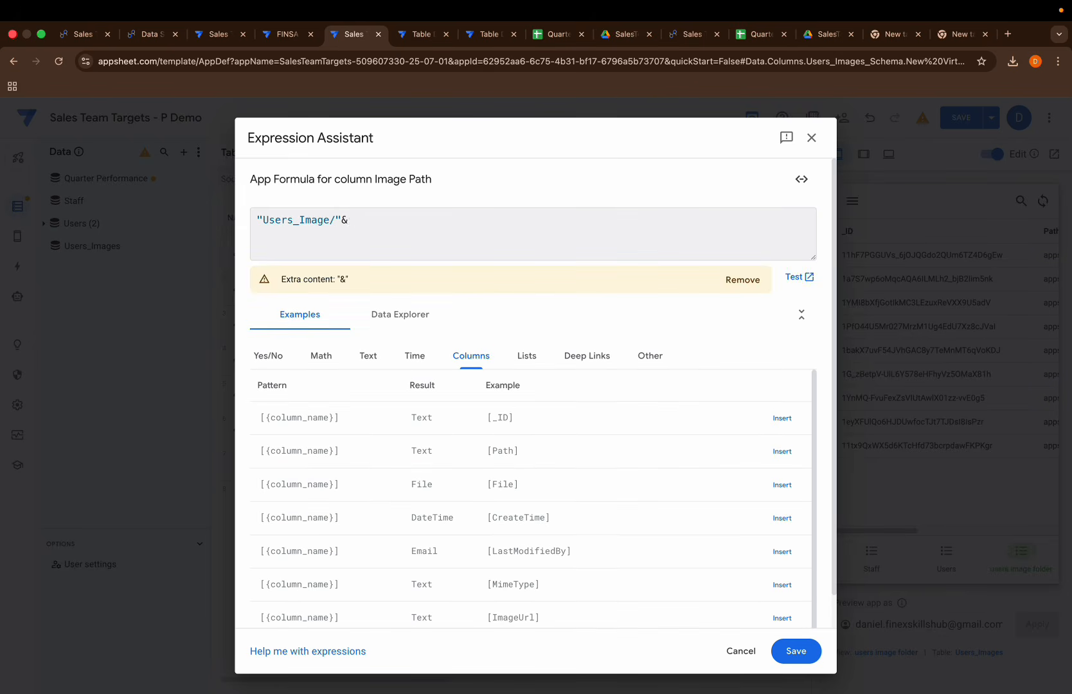
type("[f")
key("Return")
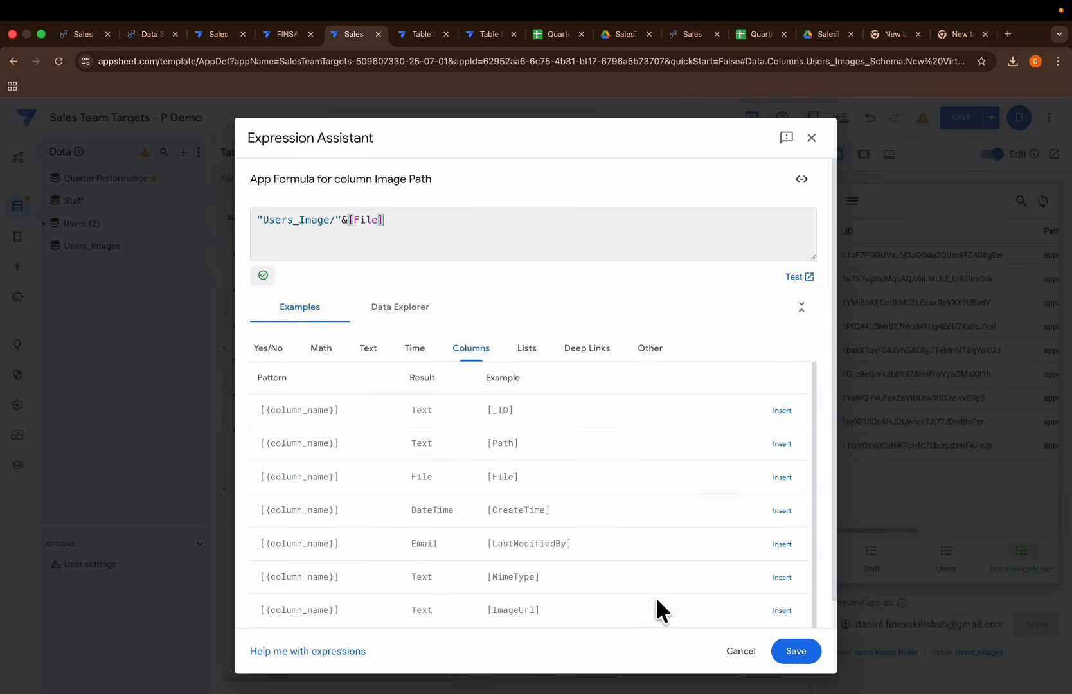
Step: Check the spreadsheet's picture paths, correct the Image Path formula to "Users_Images/"&[File], and save the column and the app
left_click(552, 34)
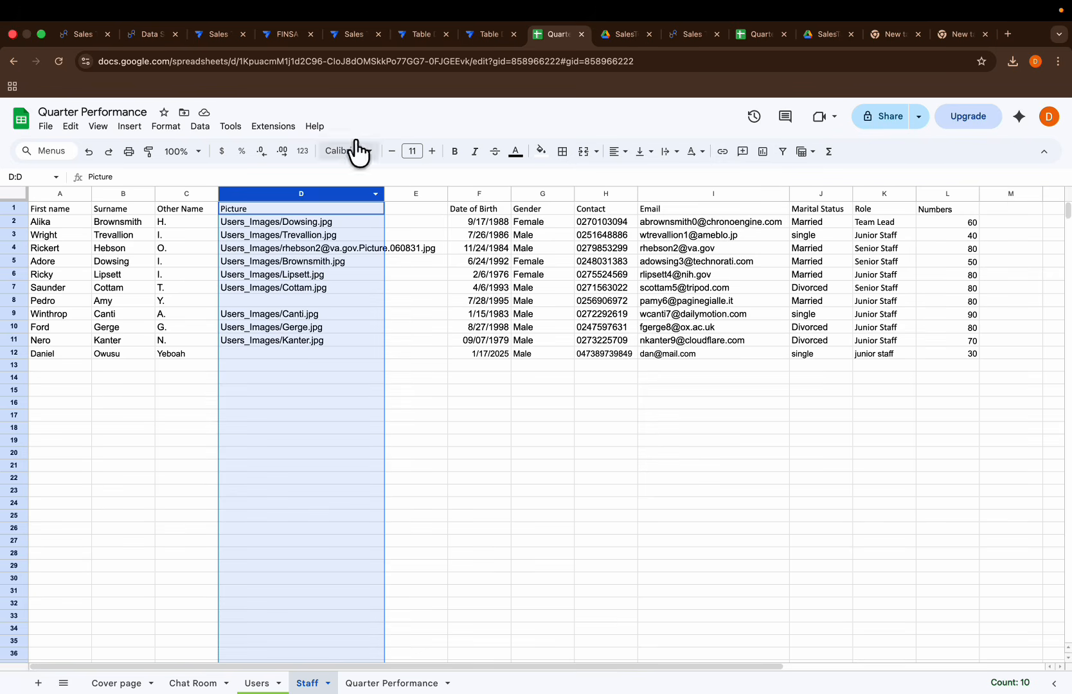
left_click(336, 38)
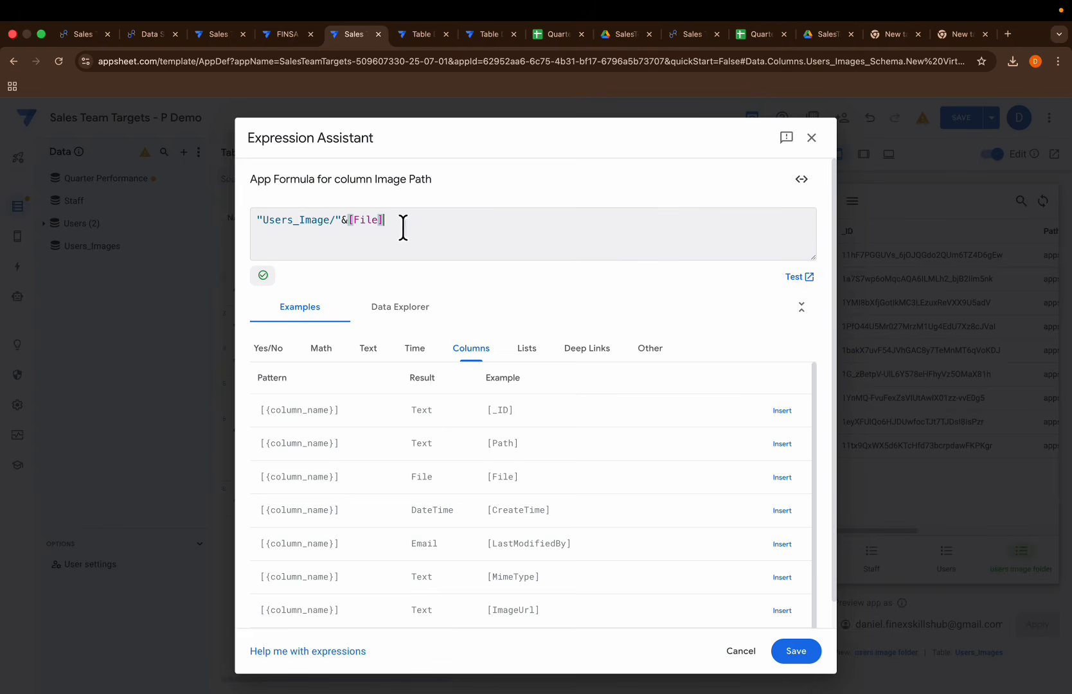
left_click(329, 220)
type("s")
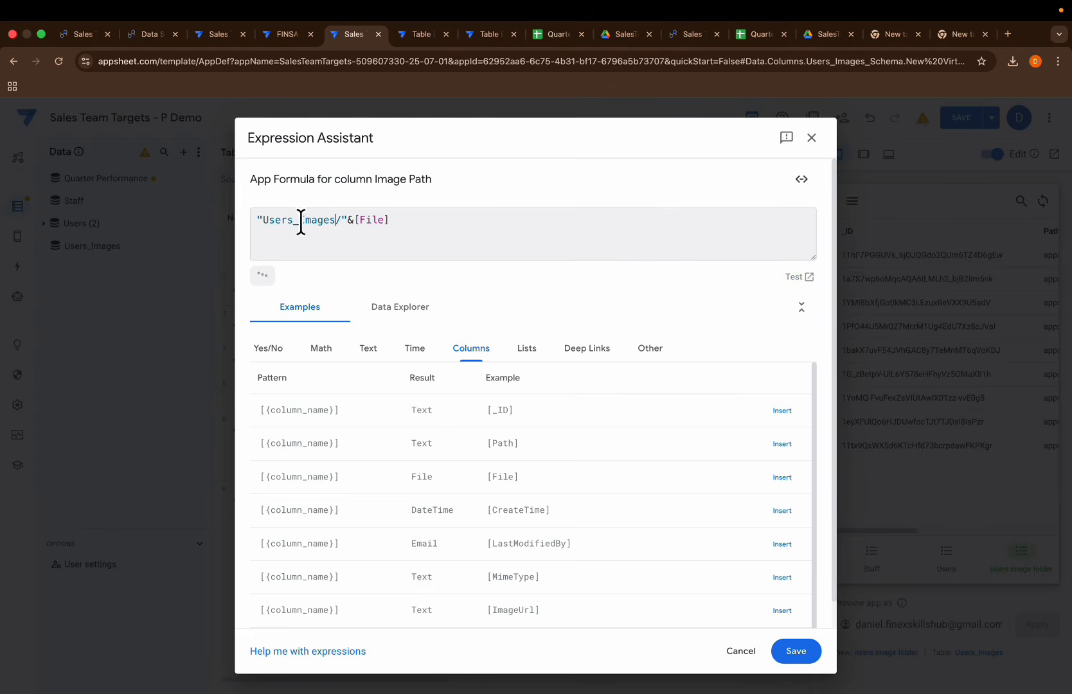
left_click(792, 650)
left_click(726, 173)
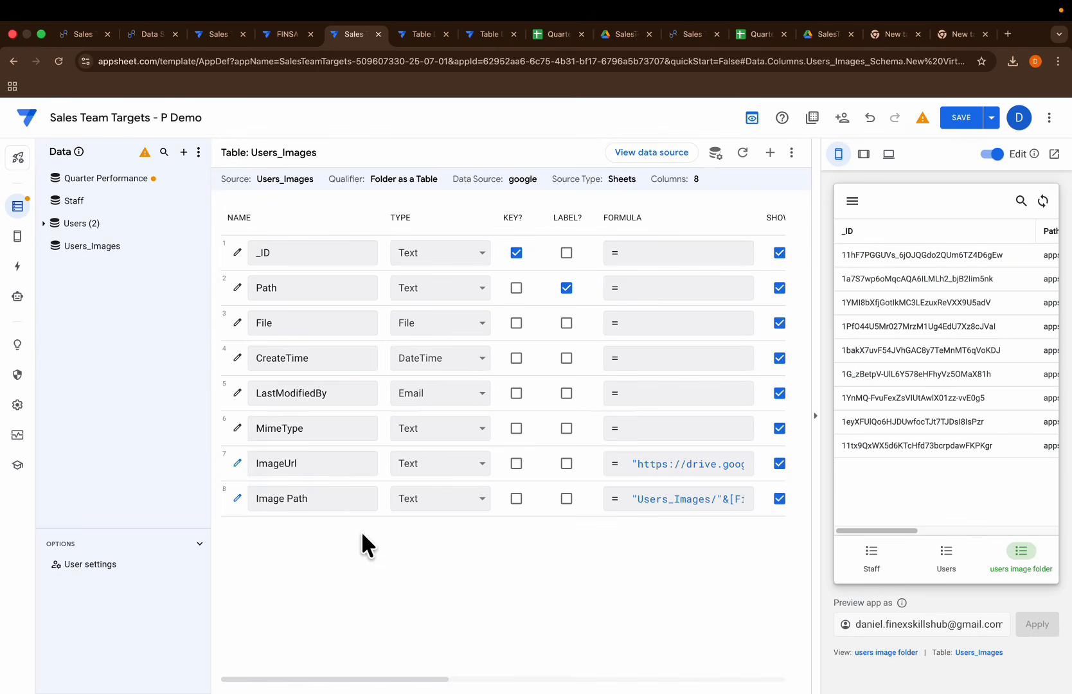
left_click(955, 117)
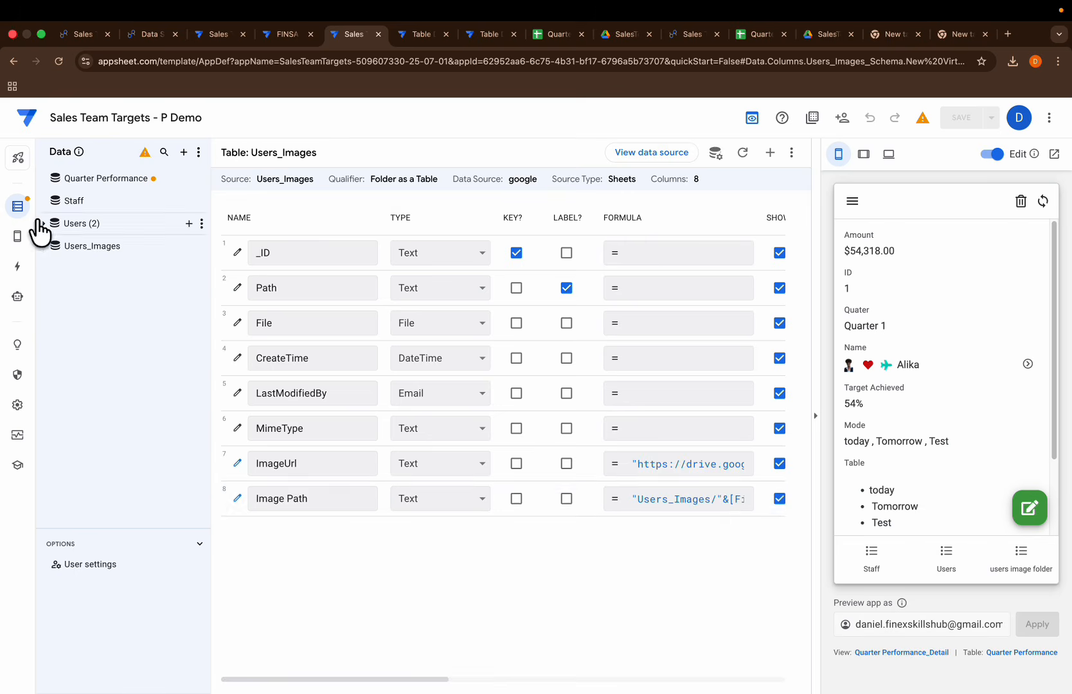
Step: Add a virtual column named Image Url to the Staff table
mouse_move(18, 236)
left_click(74, 233)
left_click(18, 206)
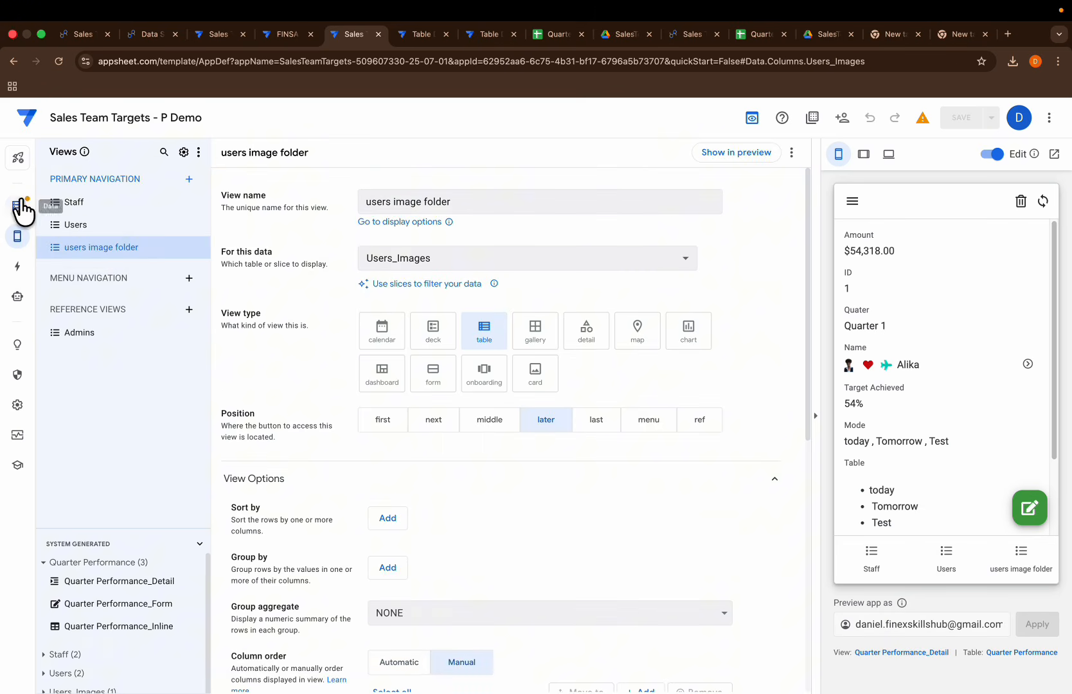
left_click(86, 223)
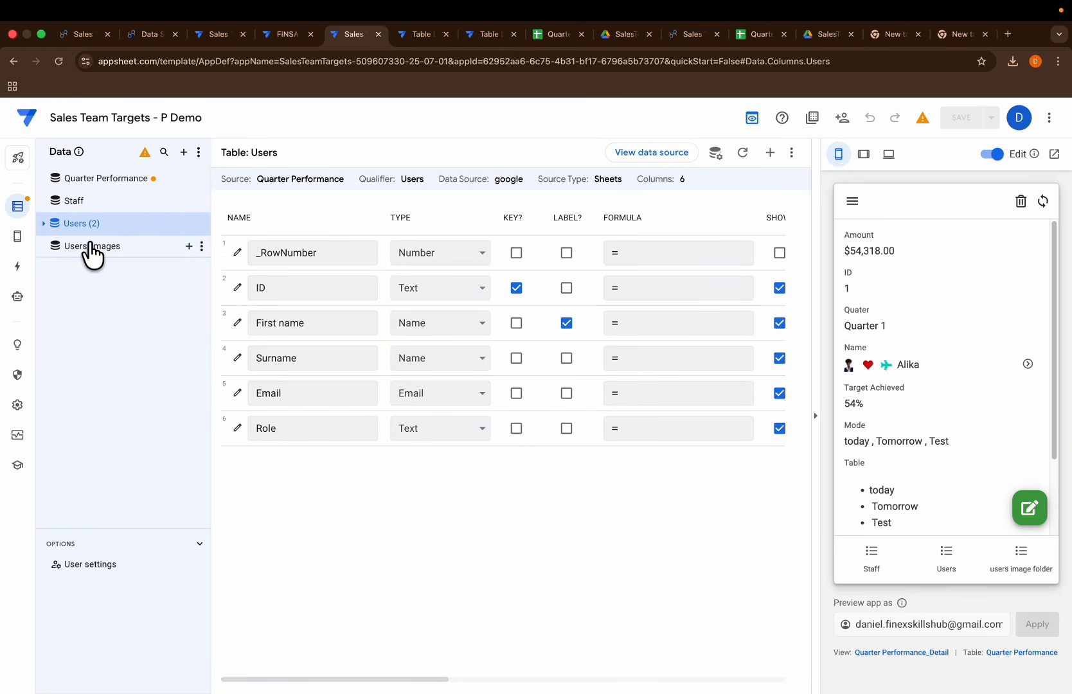
left_click(84, 201)
scroll(407, 578, "down", 3)
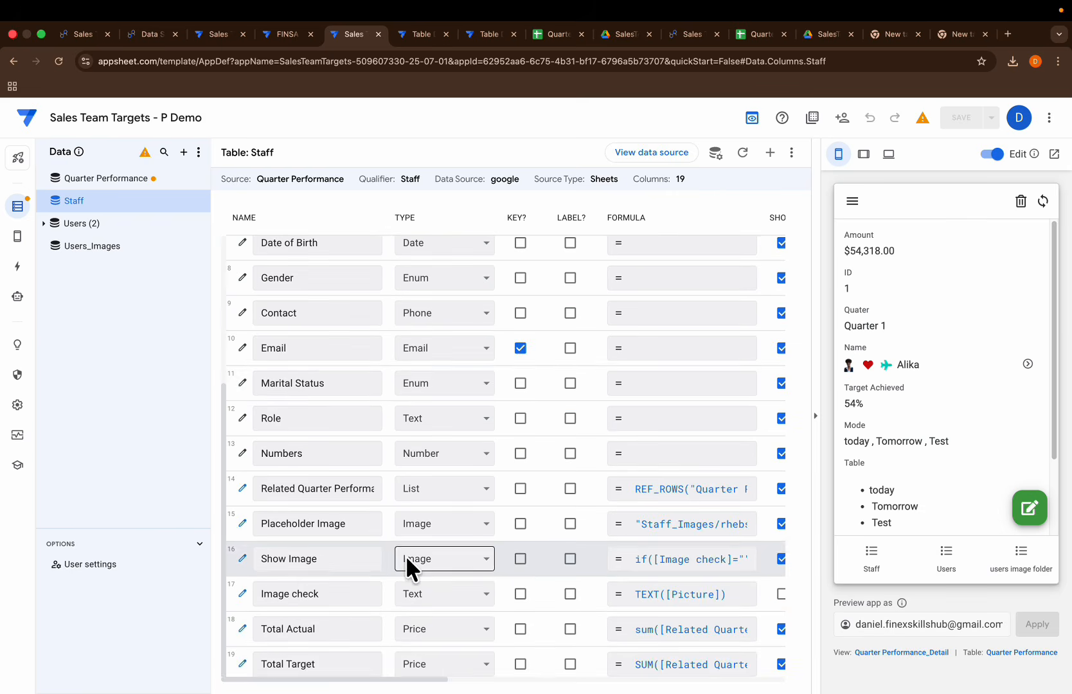
left_click(769, 153)
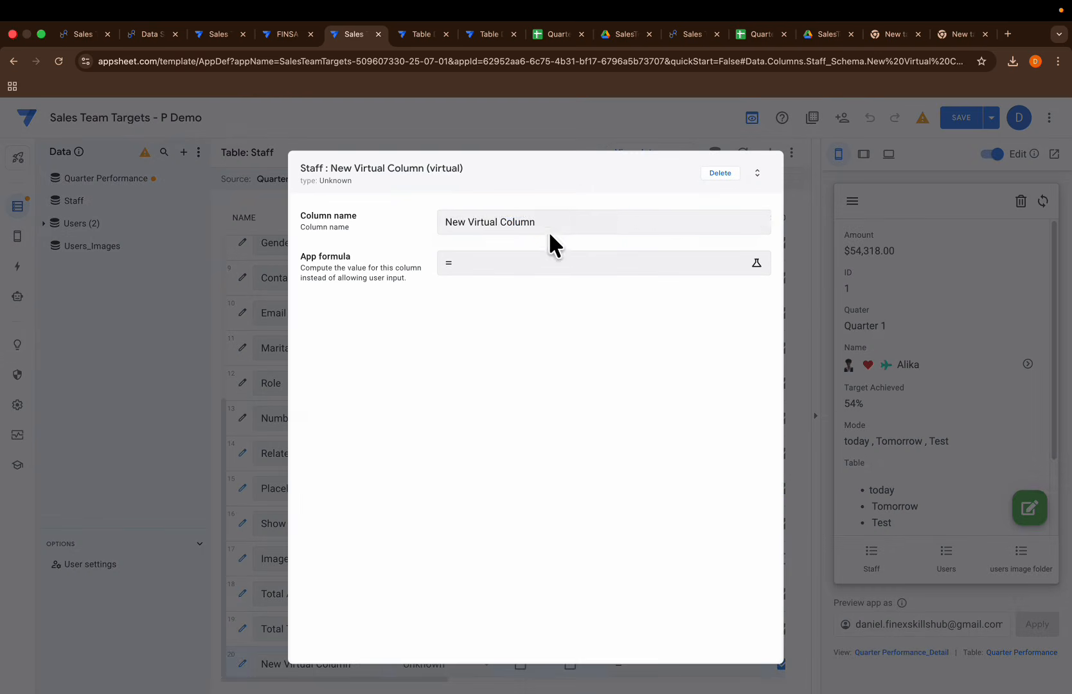
left_click_drag(550, 231, 421, 221)
key("BackSpace")
type("Image Url")
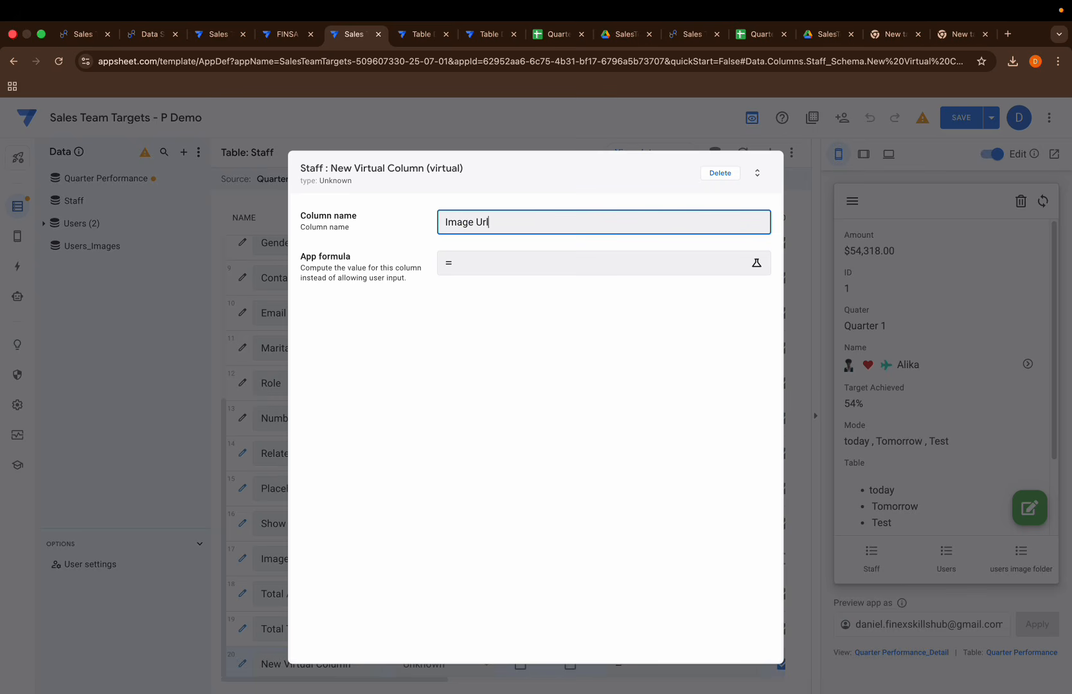
Step: Start the Image Url app formula as a LOOKUP of [Picture] in the "Users_Images" table
left_click(498, 262)
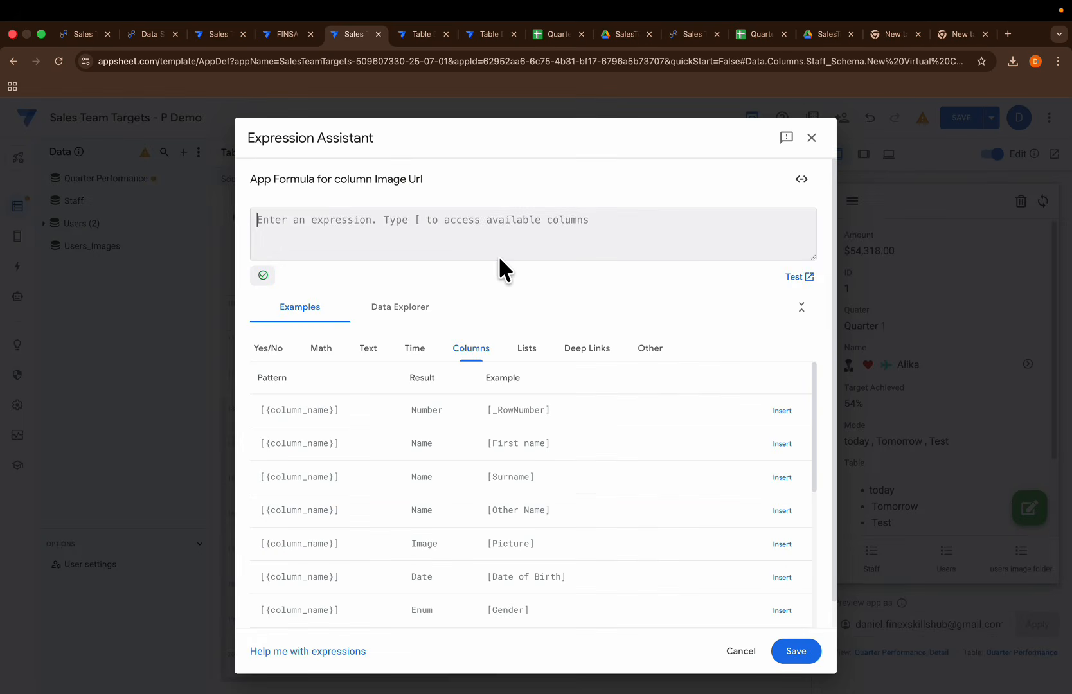
type("loo")
key("Return")
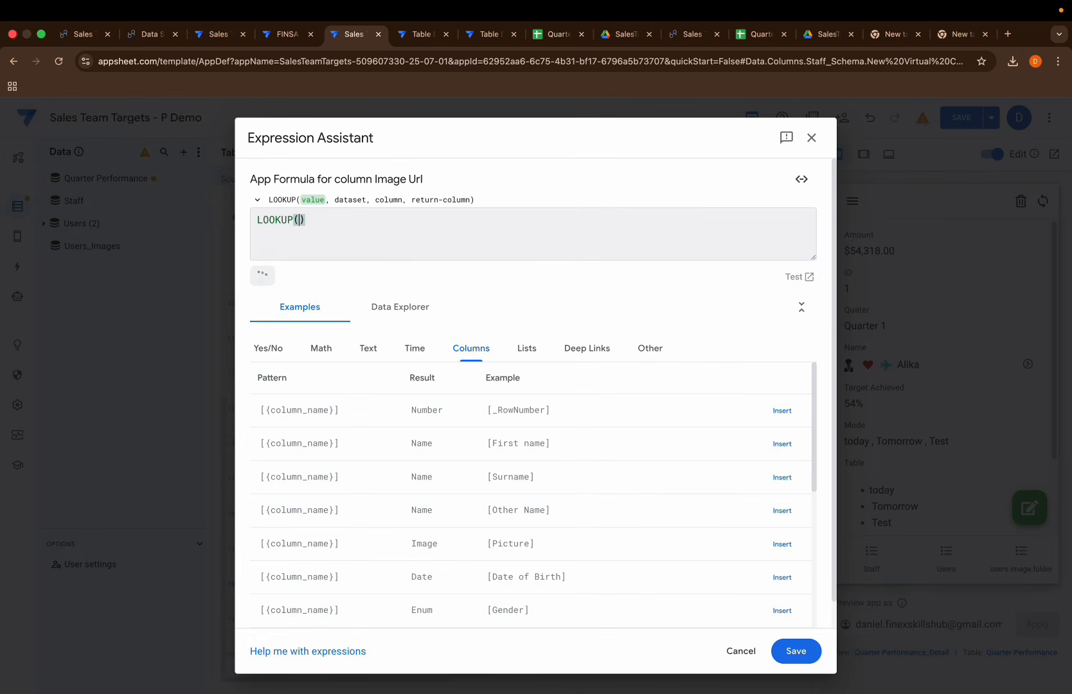
type("[p")
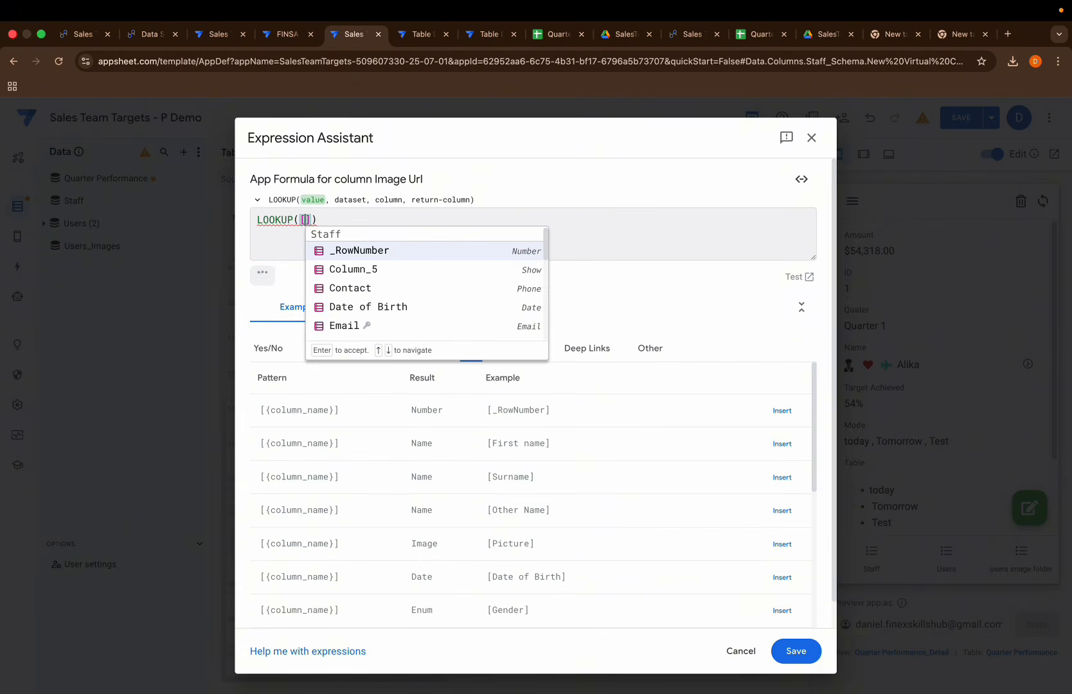
key("Return")
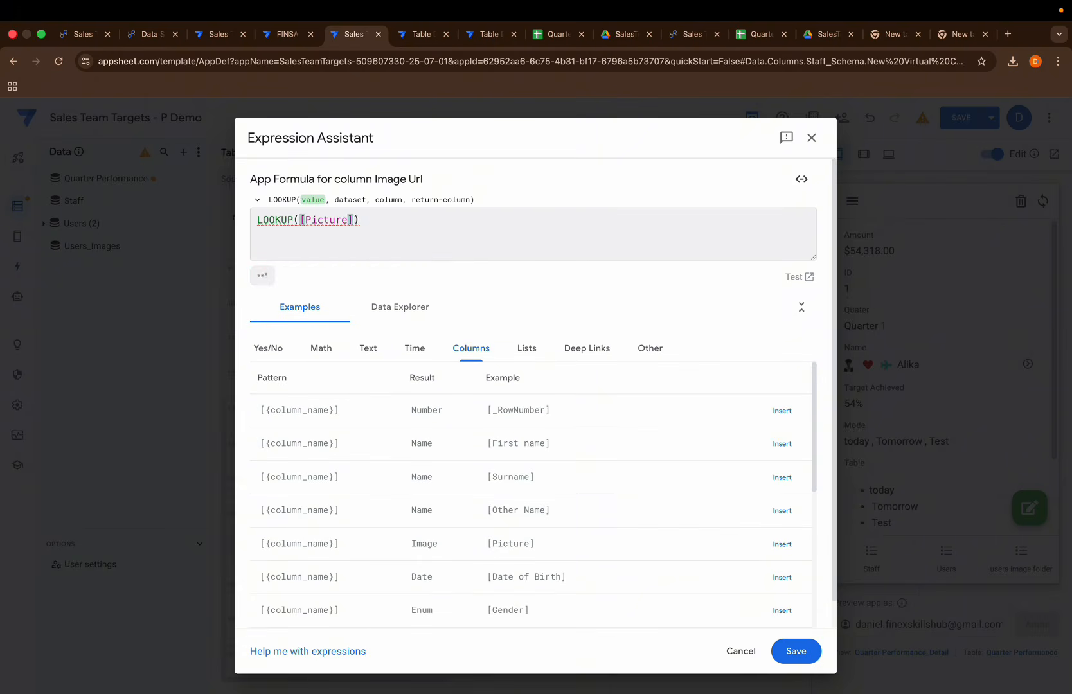
type(",\"")
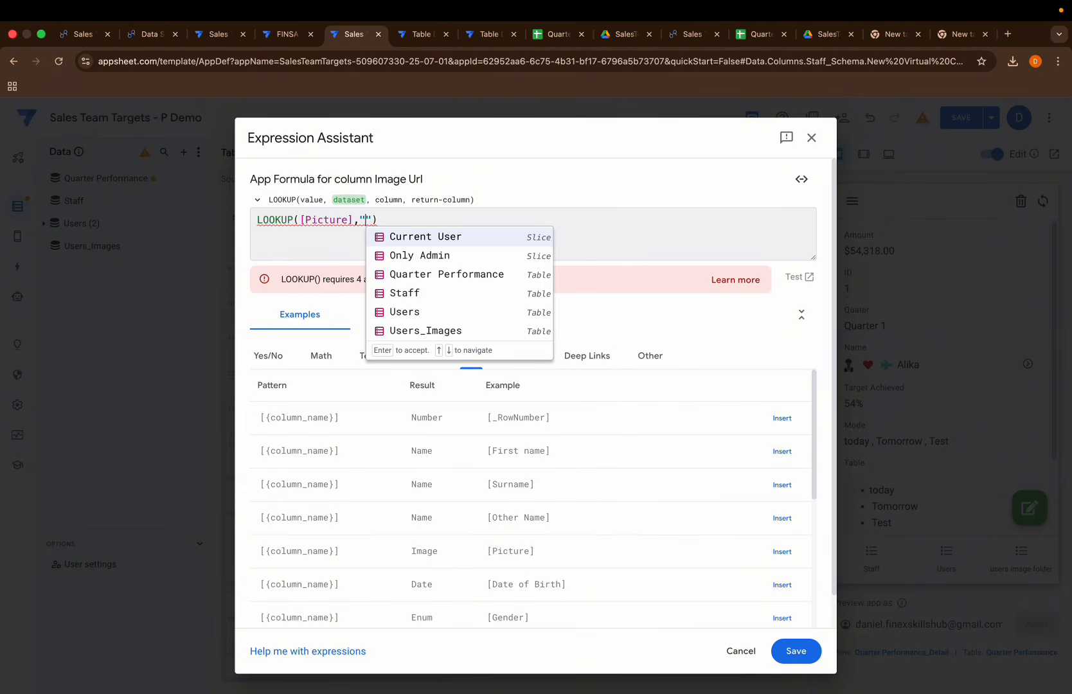
type("u")
key("Down")
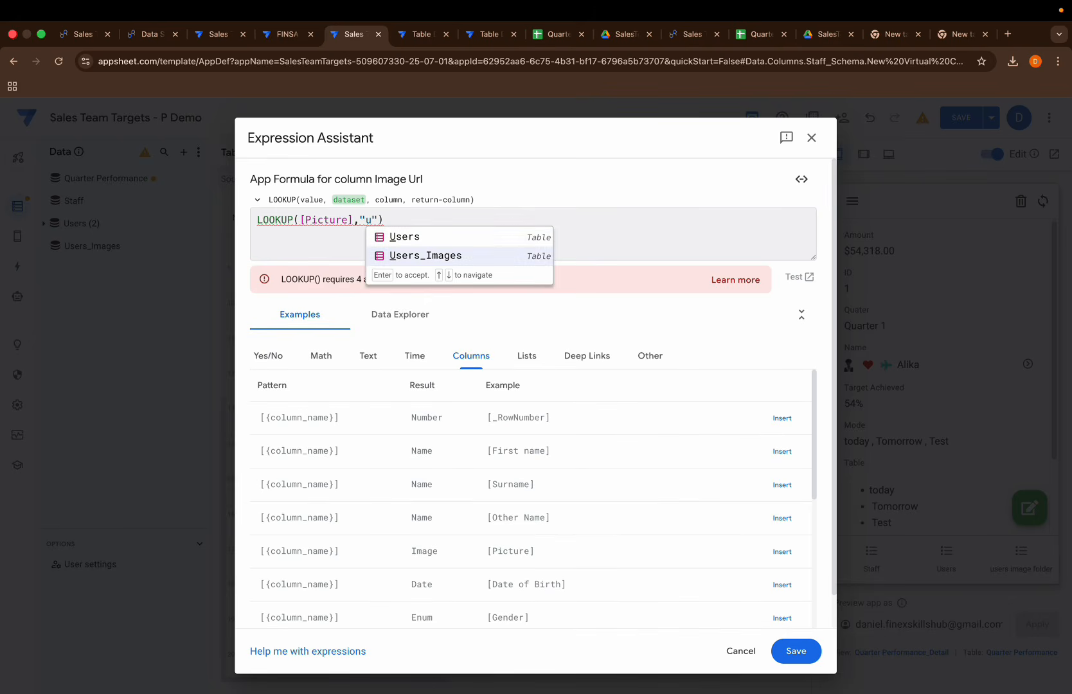
key("Return")
type(",")
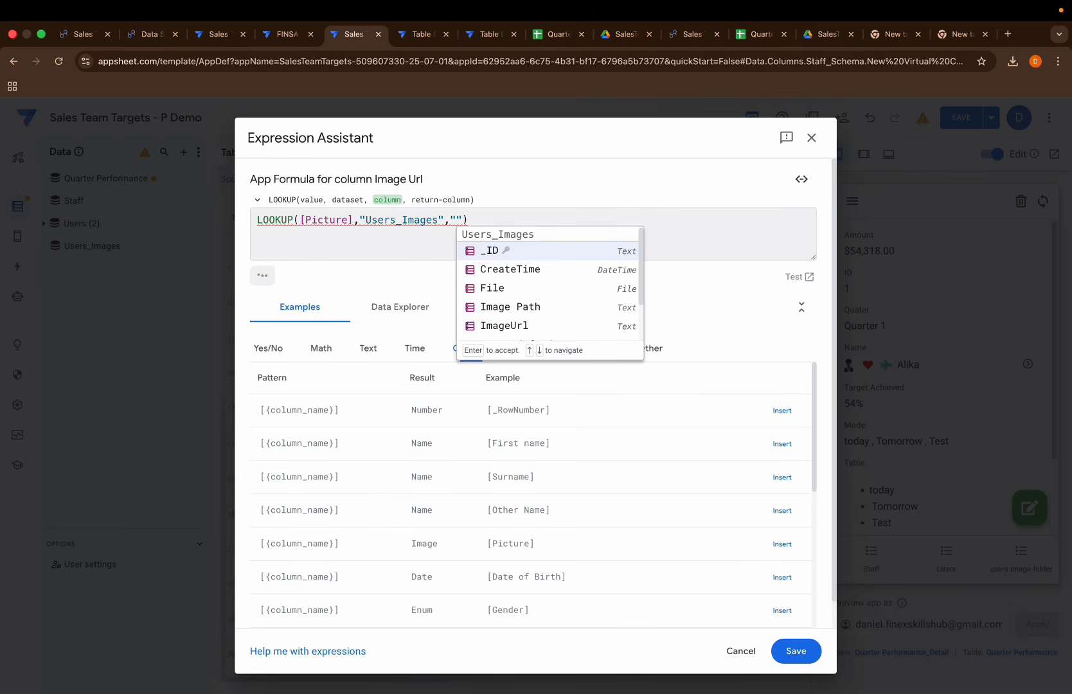
Step: Complete the LOOKUP formula with "Image Path" as the matching column and "ImageUrl" as the return column
key("Down")
key("Down")
key("Down")
key("Down")
key("Down")
key("Down")
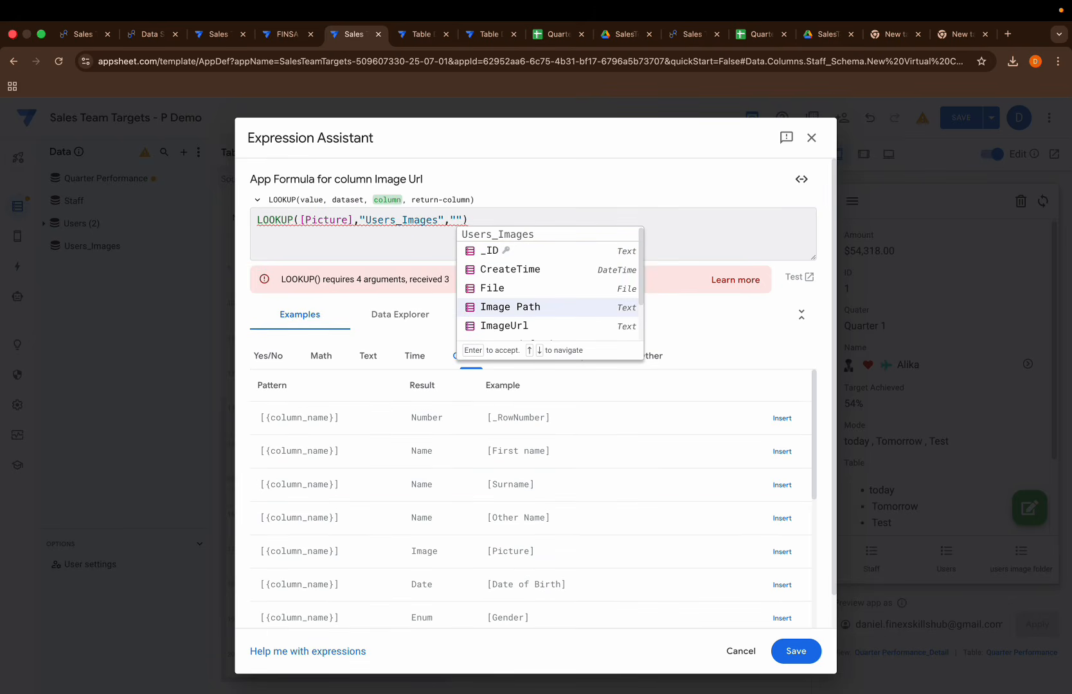
key("Up")
key("Up")
key("Up")
key("Up")
key("Up")
key("Up")
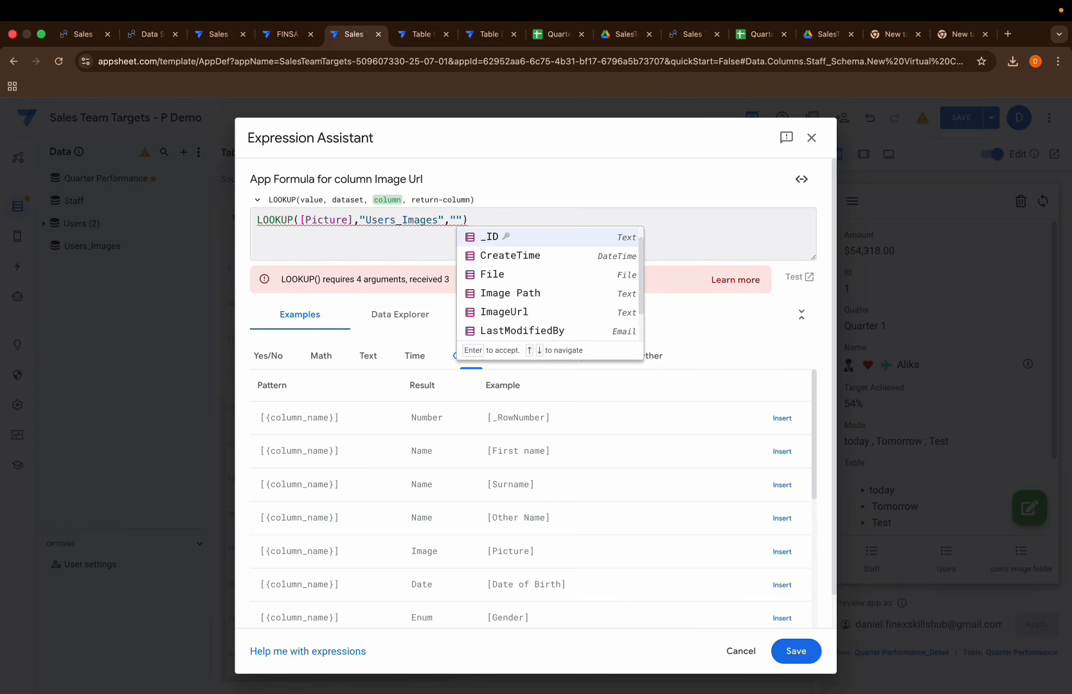
key("Down")
key("Down")
key("Down")
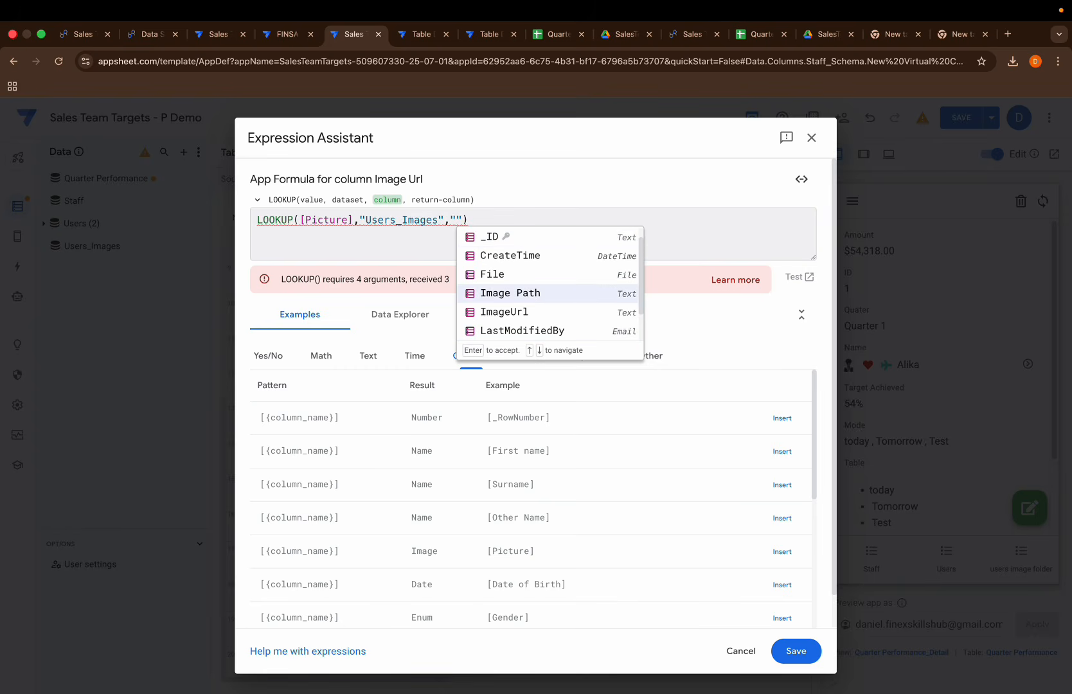
key("Return")
type(",\"im")
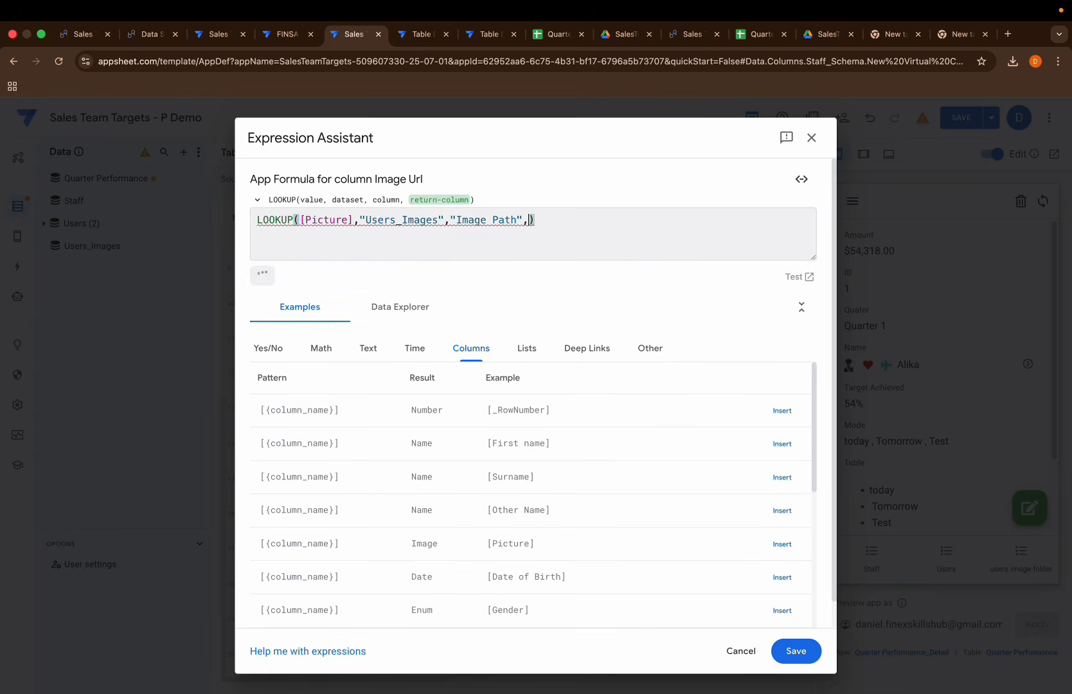
key("Return")
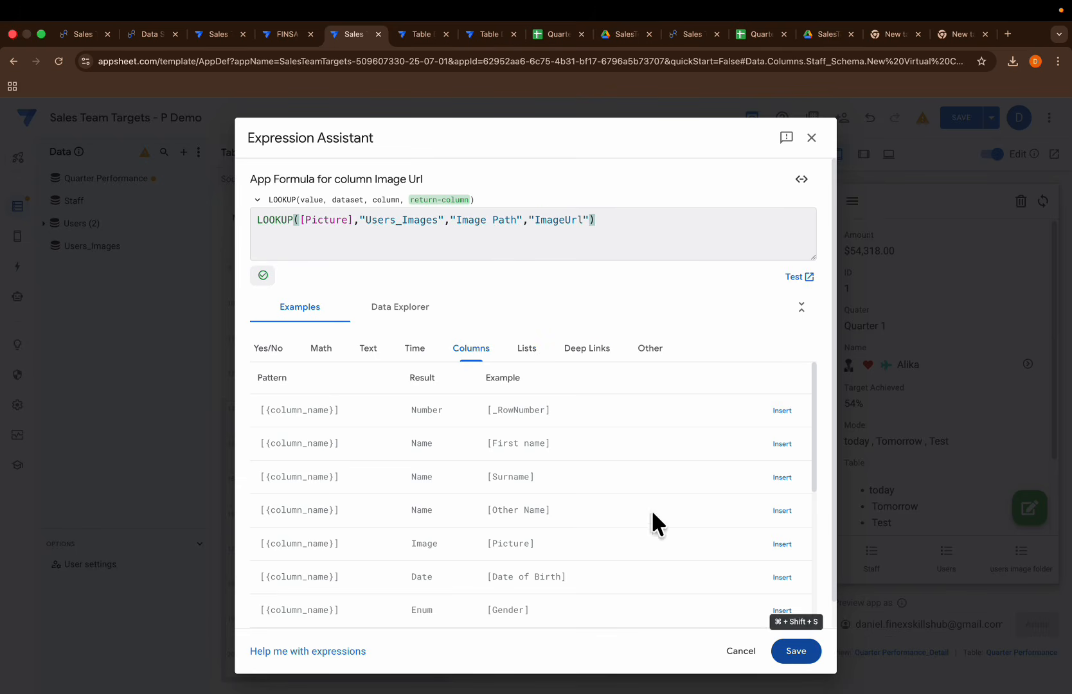
Step: Save the Image Url formula, finish the virtual column, and save the app
left_click(781, 659)
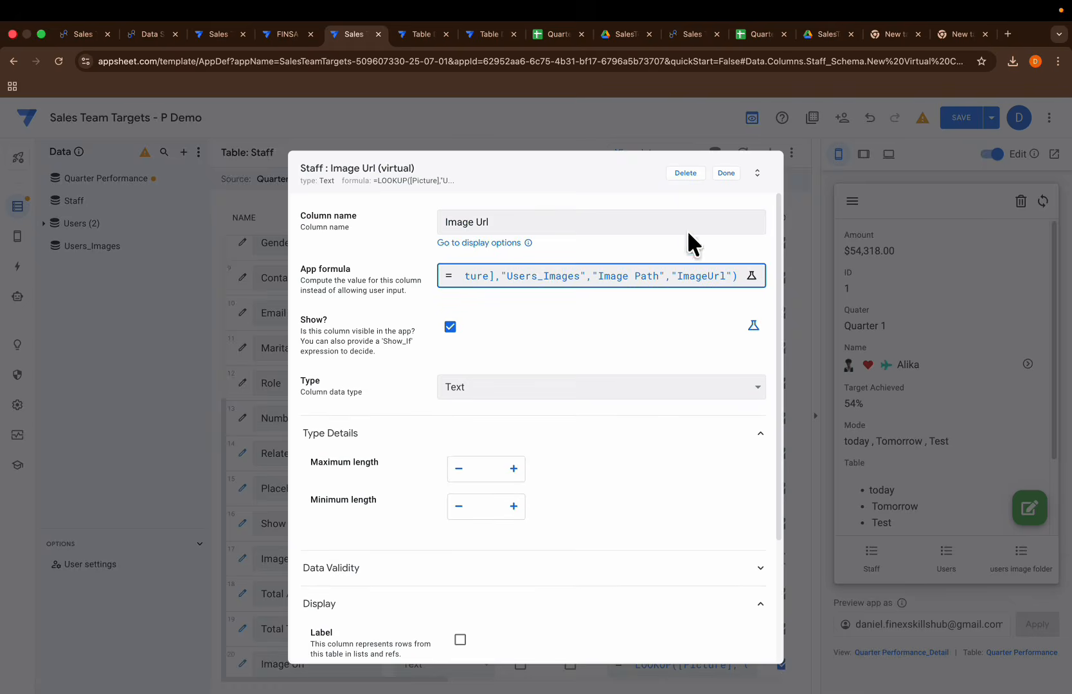
left_click(716, 173)
left_click(962, 118)
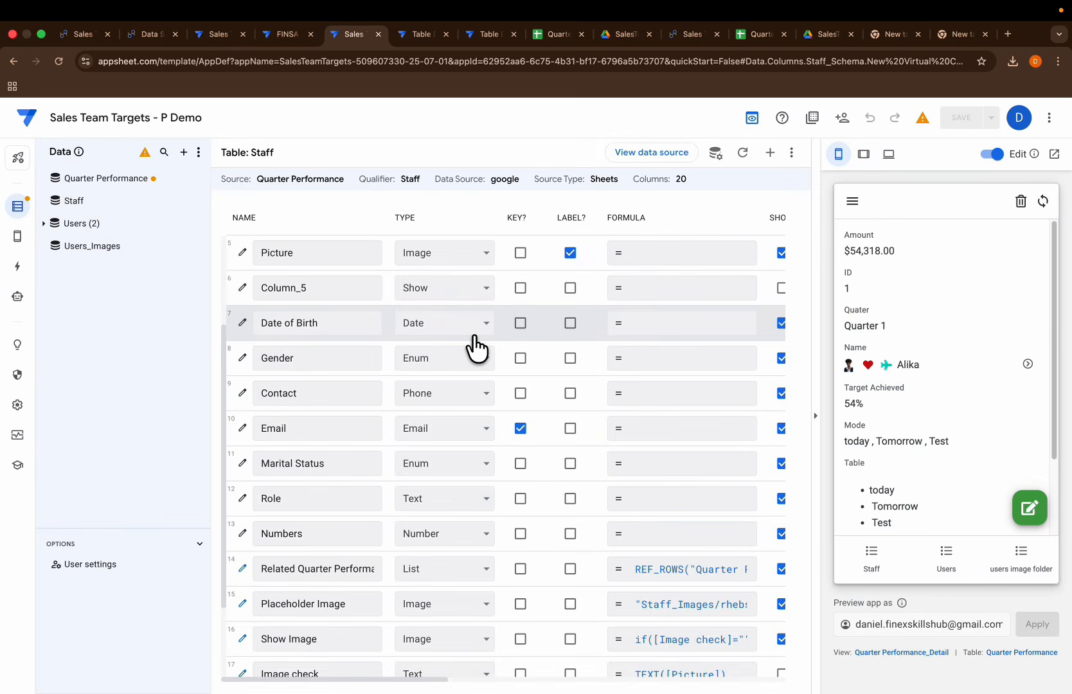
Step: Preview the Staff table's data and examine the Image Url values across all rows
scroll(466, 426, "down", 3)
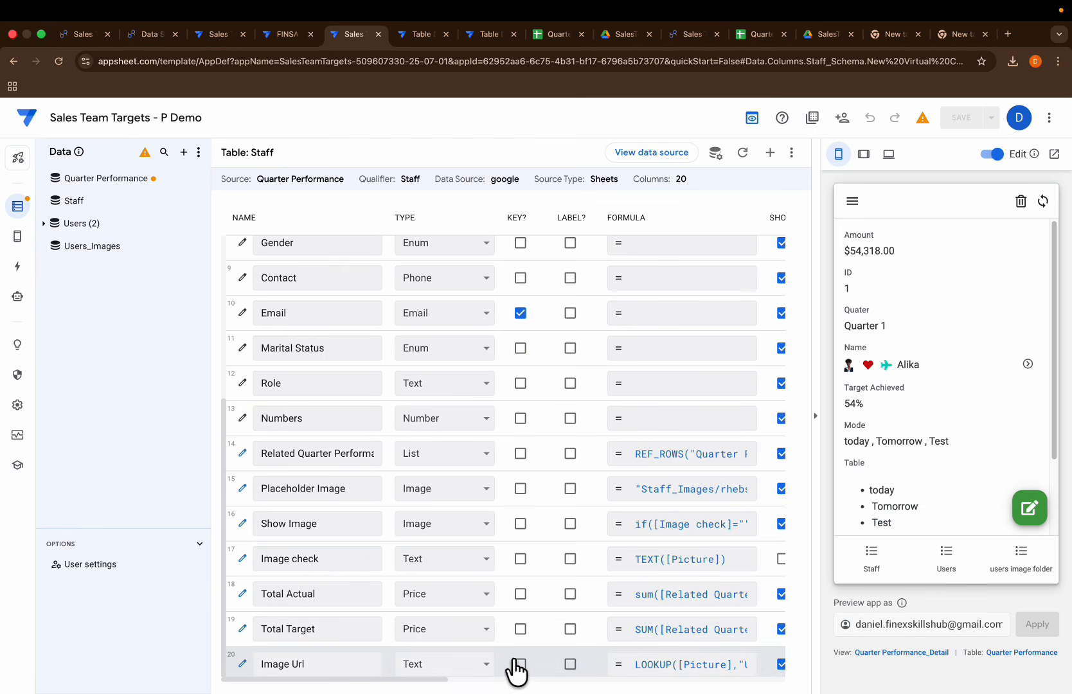
left_click(791, 153)
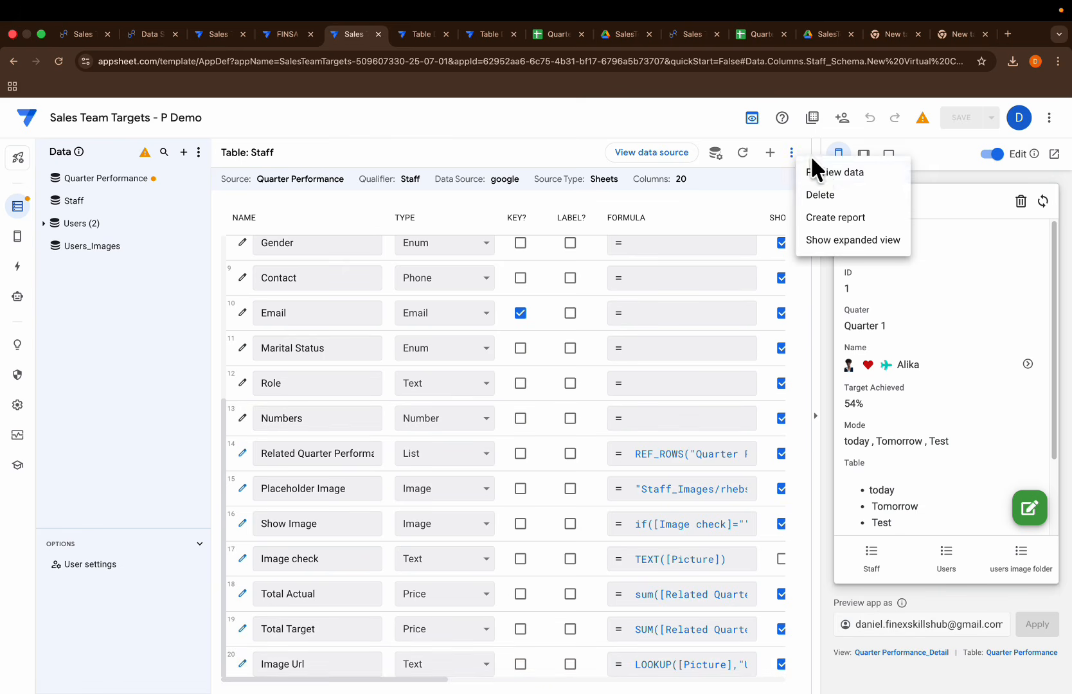
left_click(841, 168)
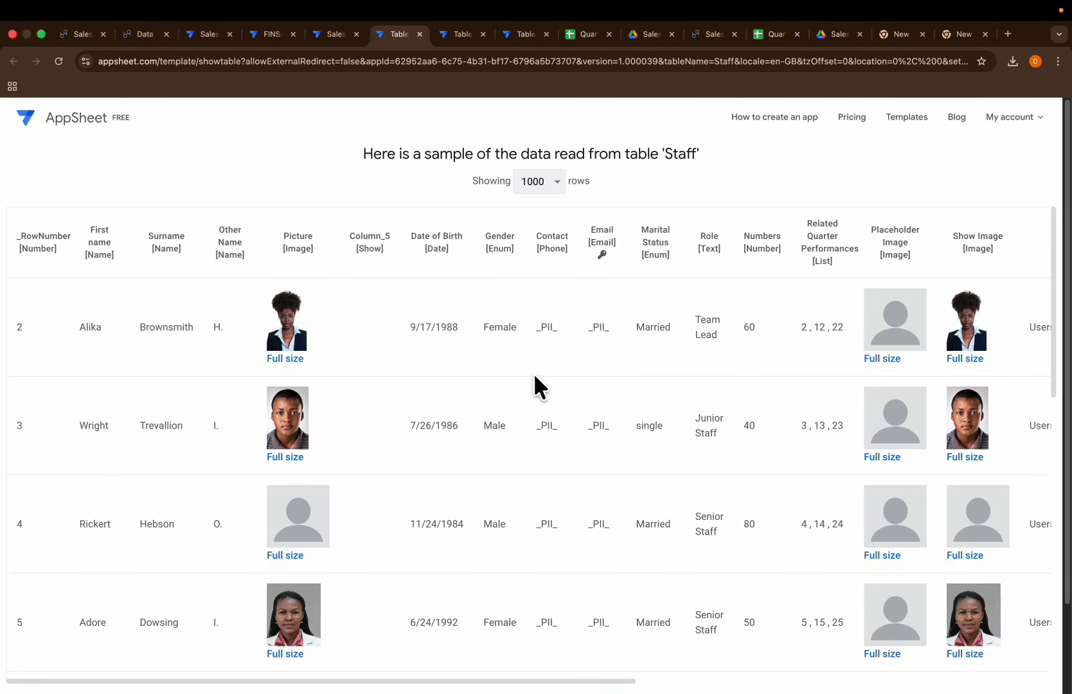
scroll(539, 373, "right", 10)
scroll(544, 377, "left", 2)
scroll(869, 444, "down", 7)
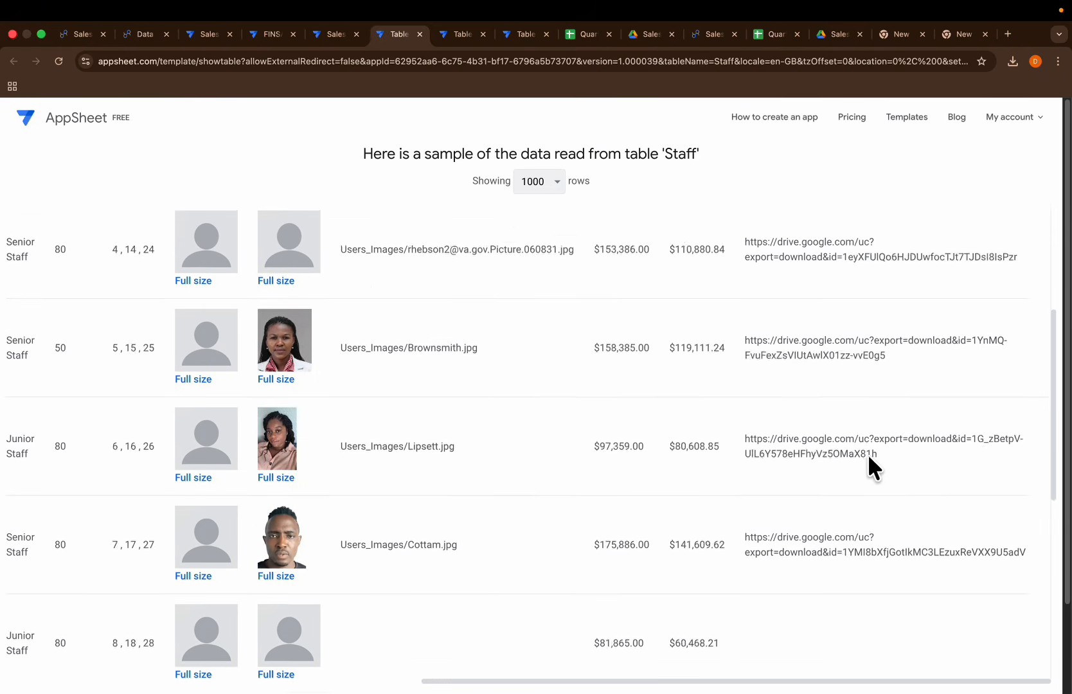
scroll(836, 563, "down", 3)
scroll(791, 552, "up", 1)
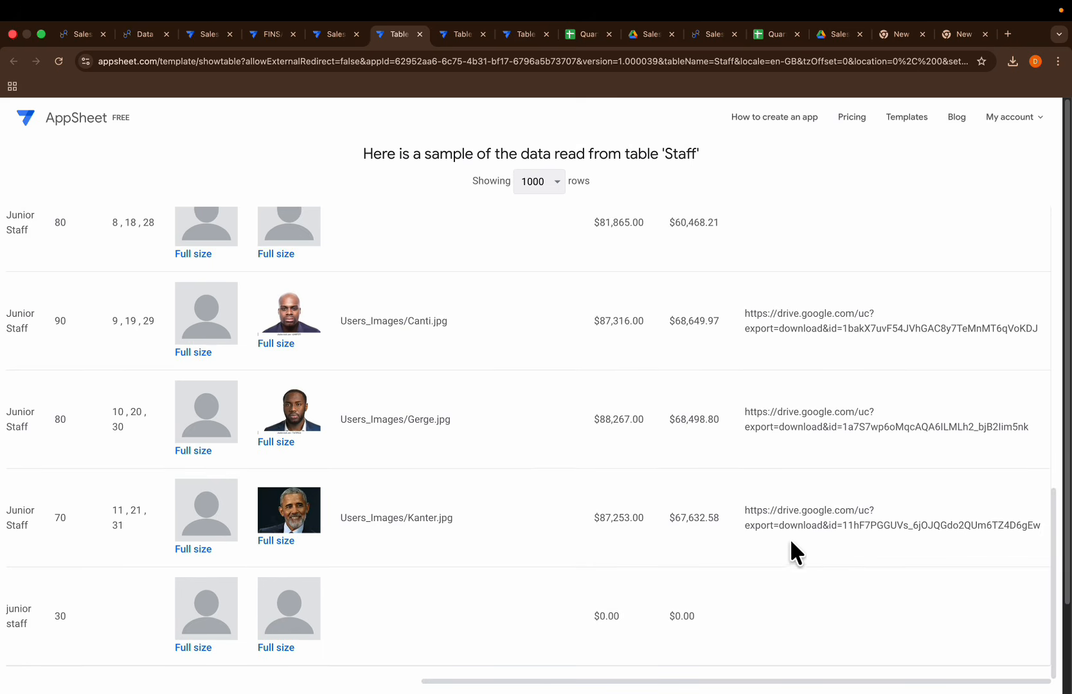
scroll(854, 270, "up", 10)
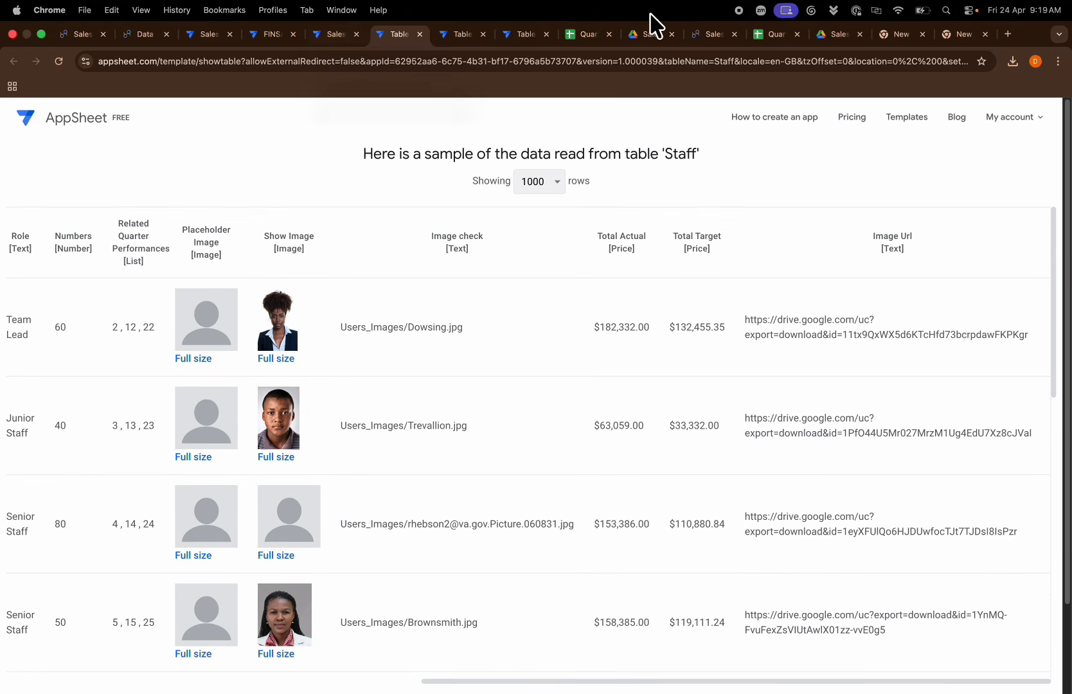
Step: Switch to the Data Studio report, refresh the Staff data source's fields, and apply the new Image Url field
left_click(693, 36)
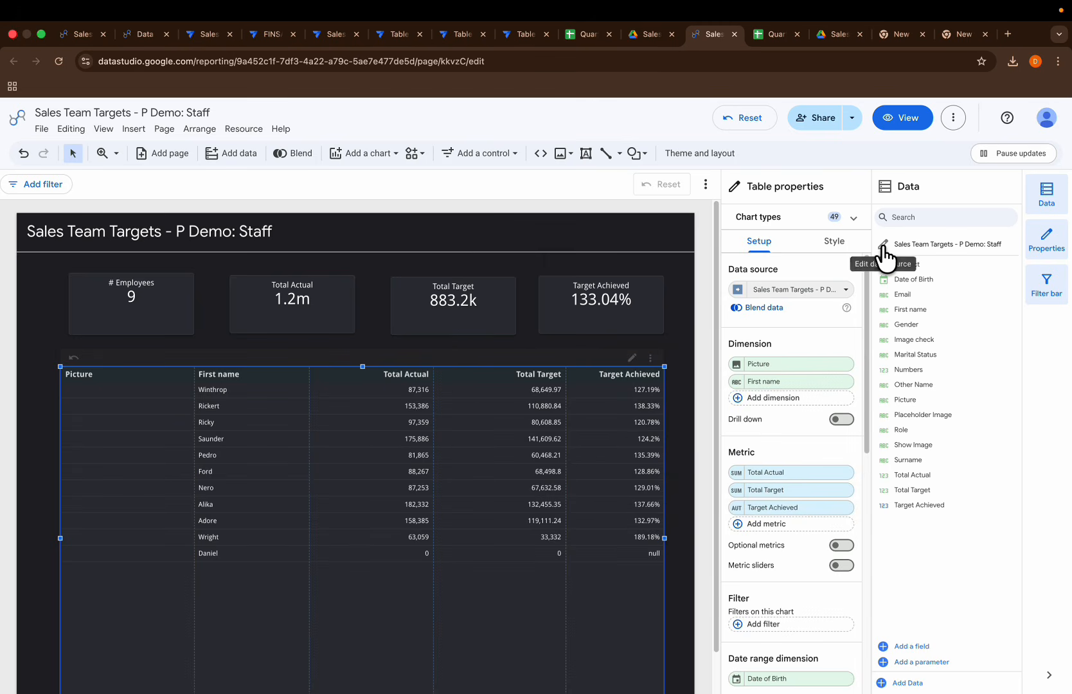
left_click(883, 245)
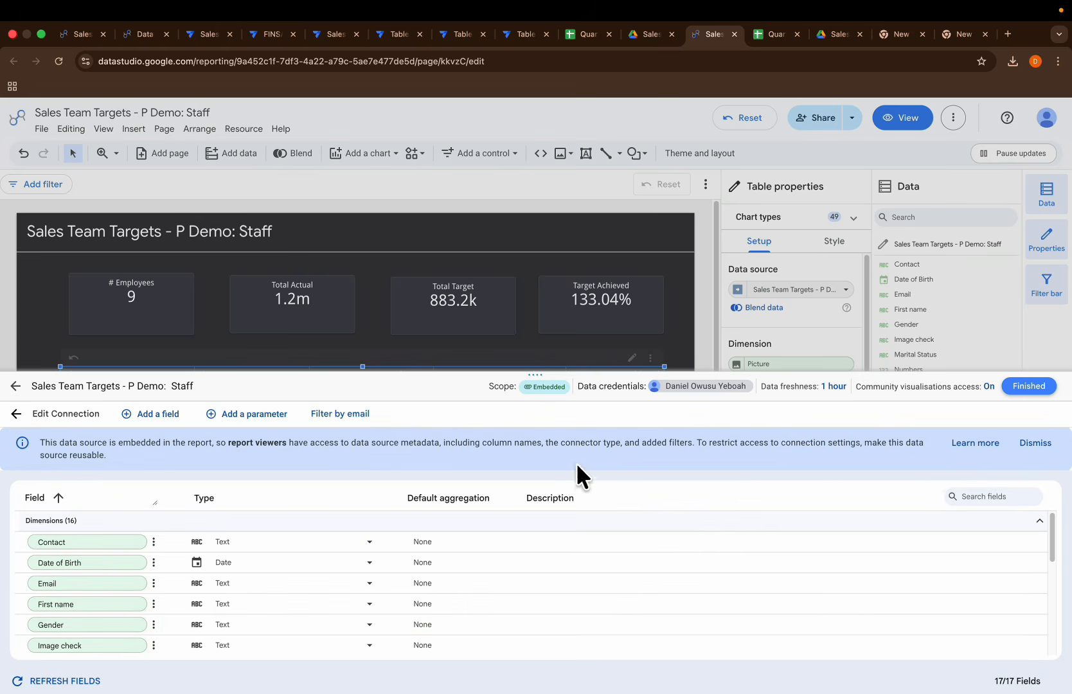
left_click(76, 680)
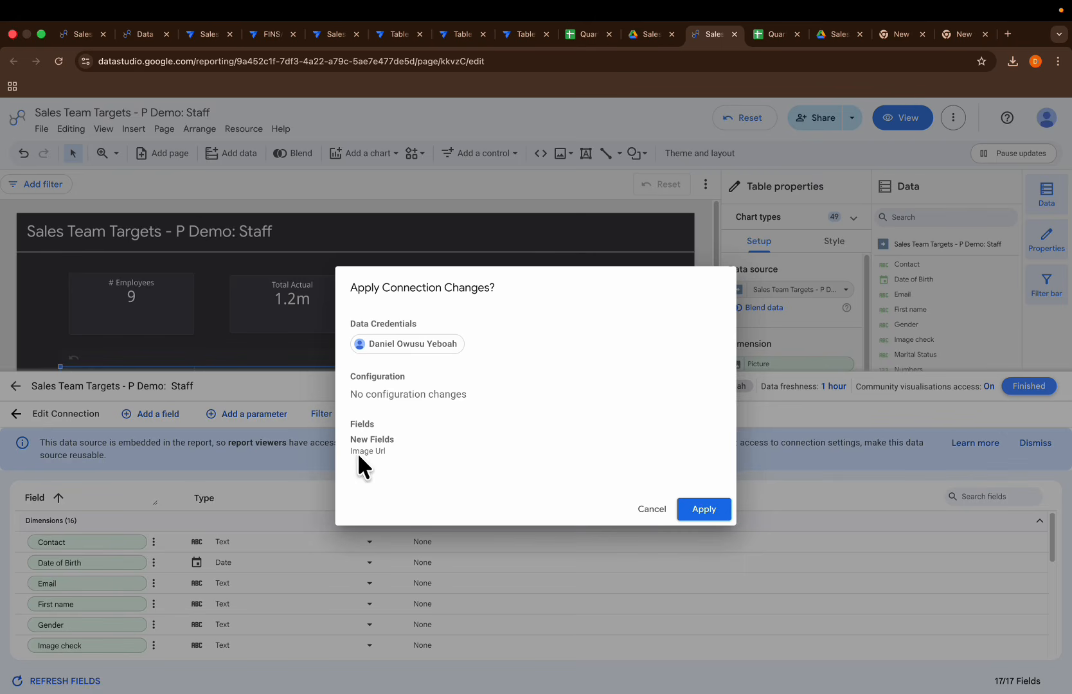
left_click(691, 509)
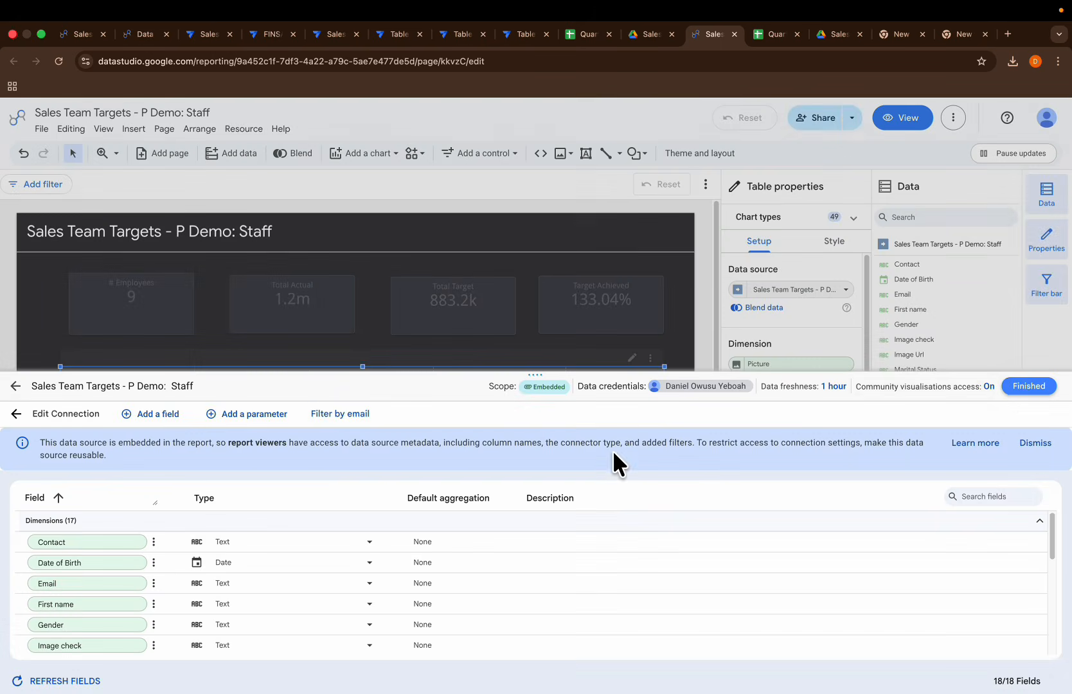
left_click(1030, 387)
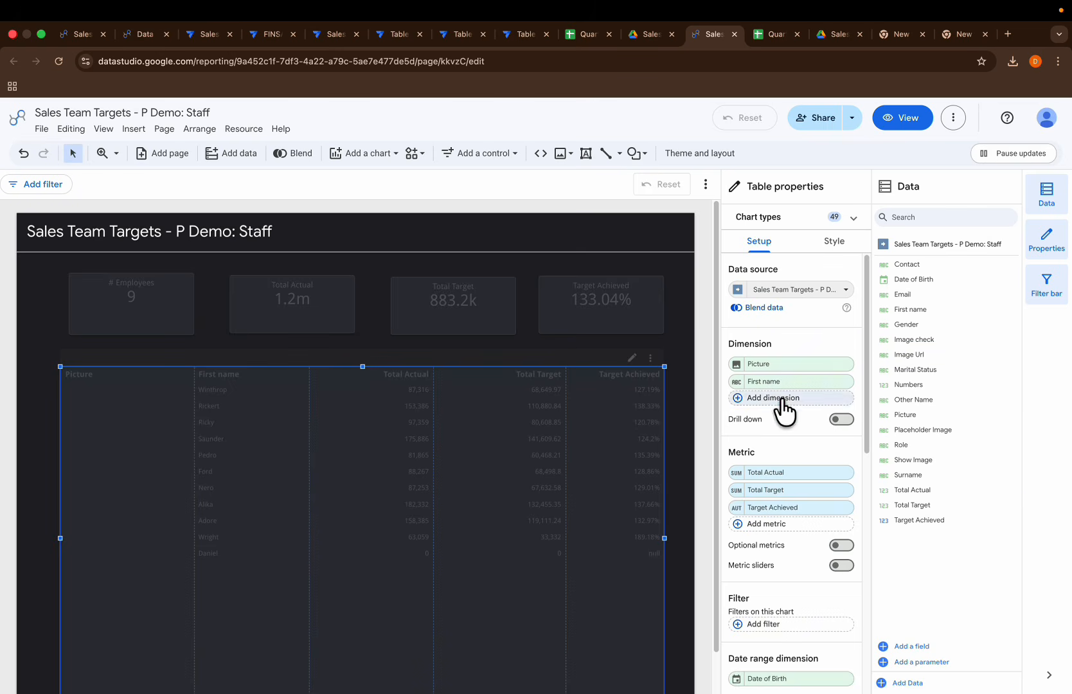
Step: Replace the staff table's Picture dimension with Image Url and set its data type to Image
left_click(766, 365)
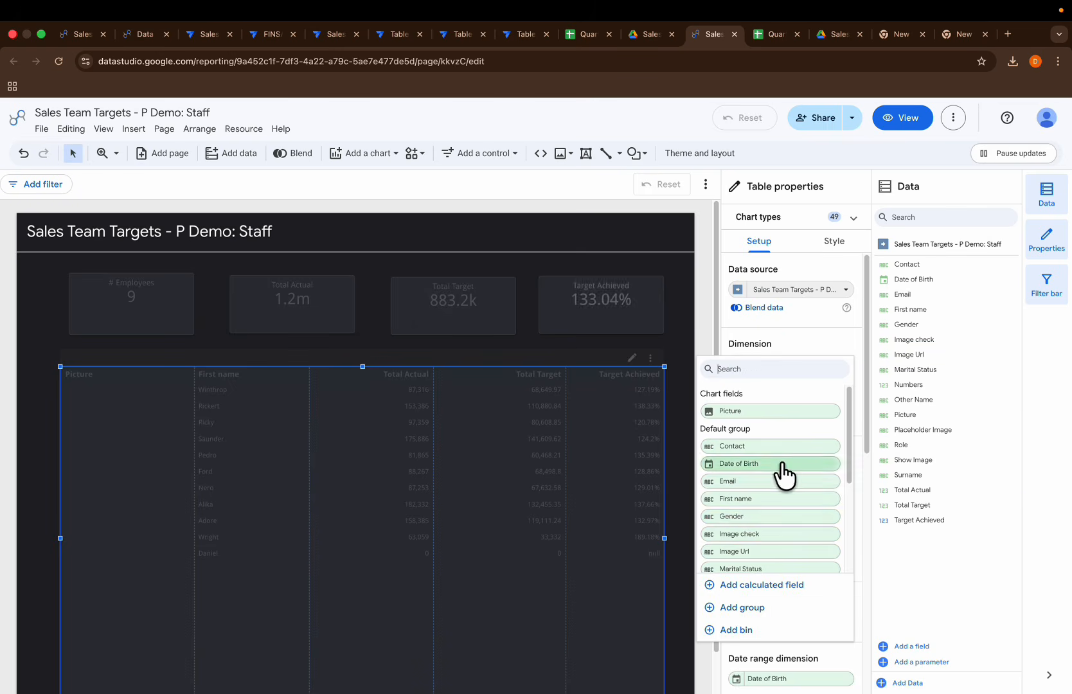
left_click(762, 550)
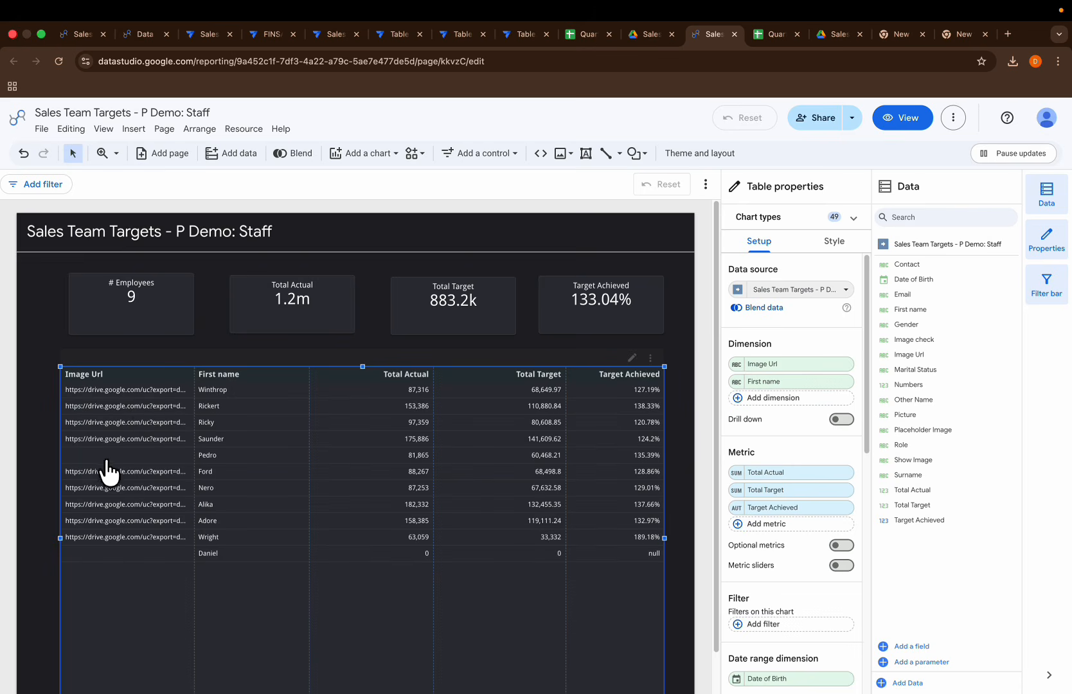
left_click(735, 364)
left_click(738, 451)
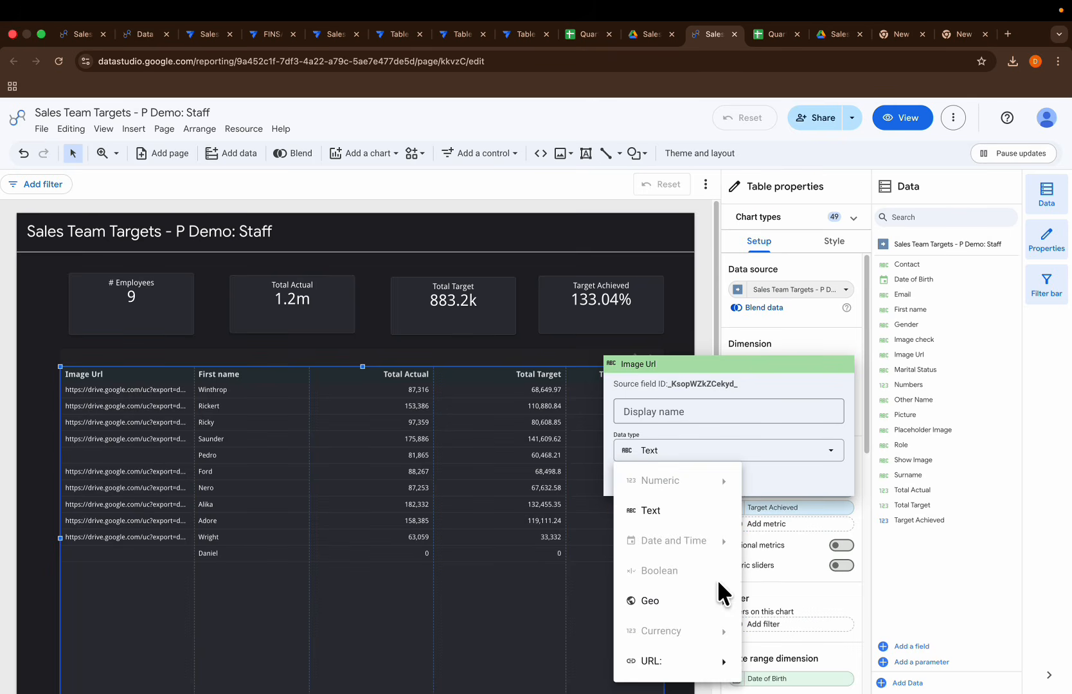
mouse_move(711, 662)
left_click(760, 663)
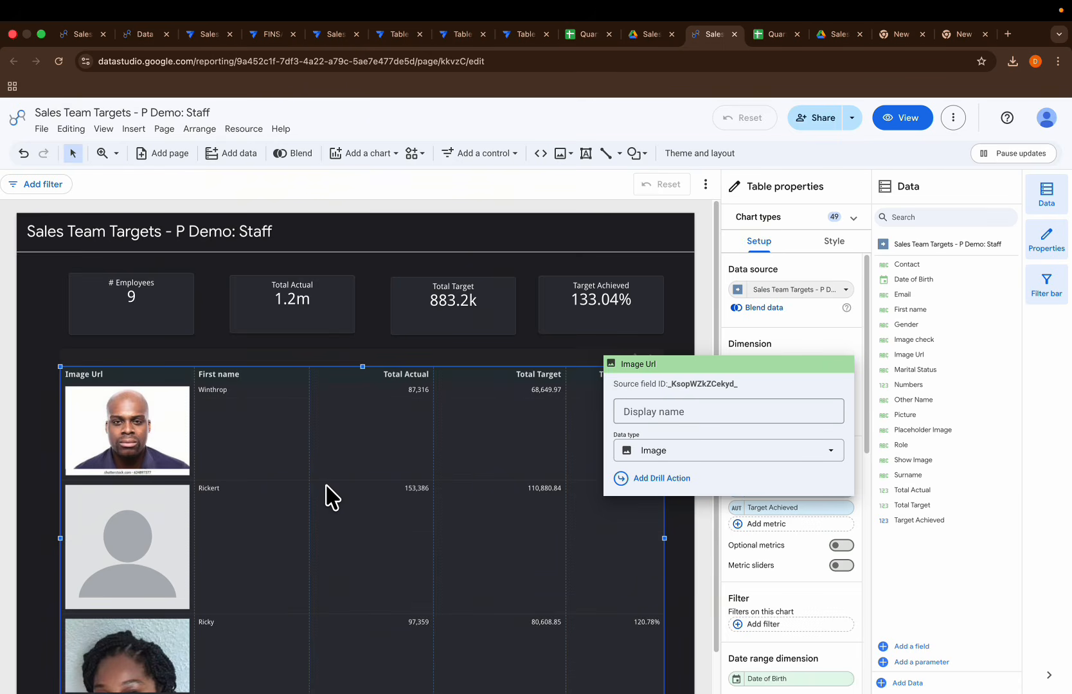
left_click(678, 343)
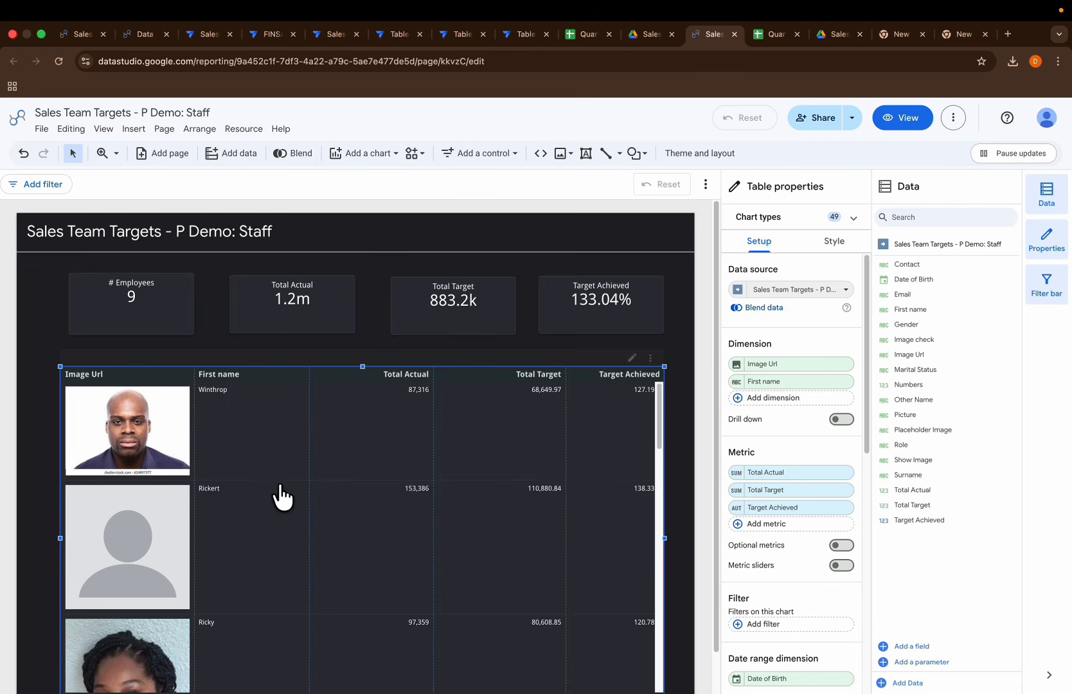
scroll(263, 514, "down", 10)
scroll(260, 533, "down", 10)
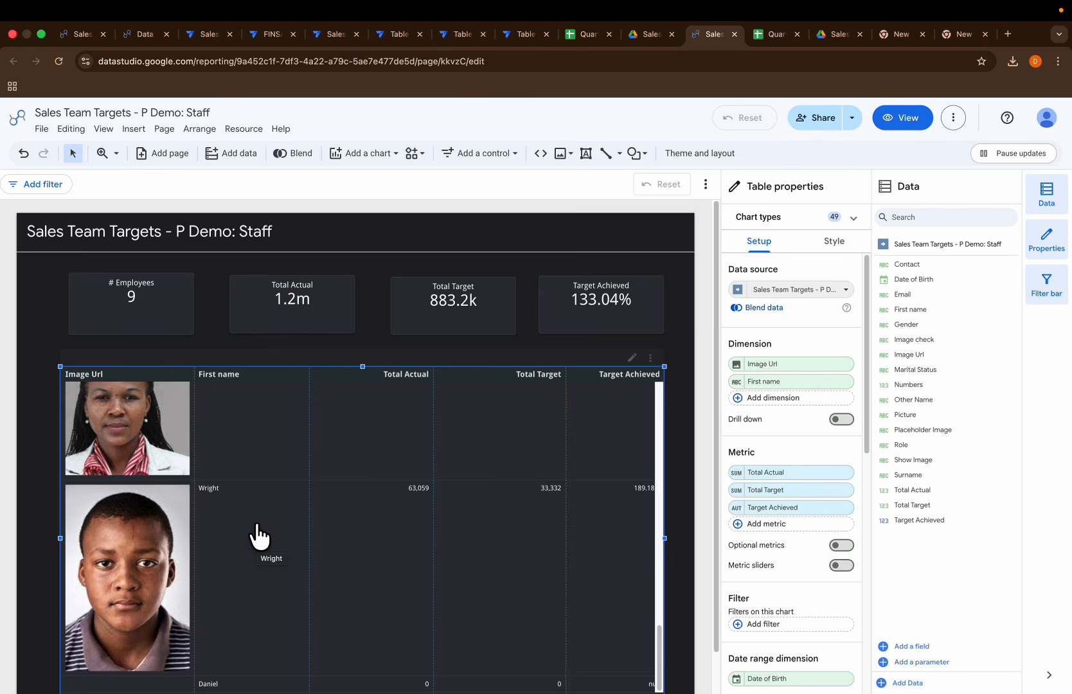
scroll(418, 567, "up", 10)
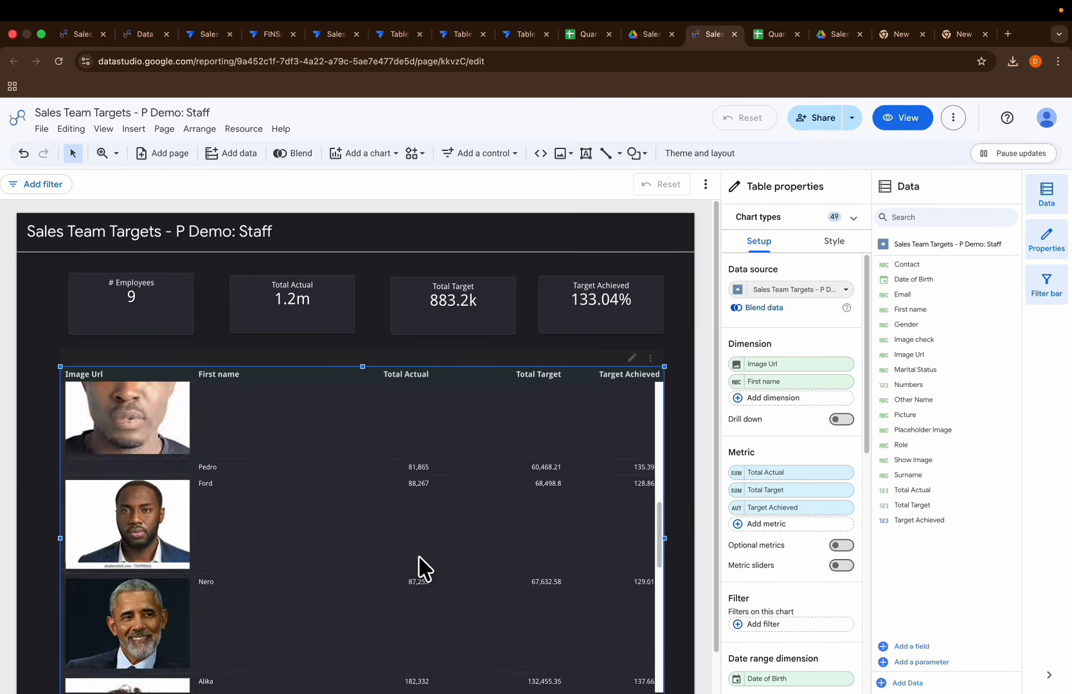
scroll(424, 569, "up", 2)
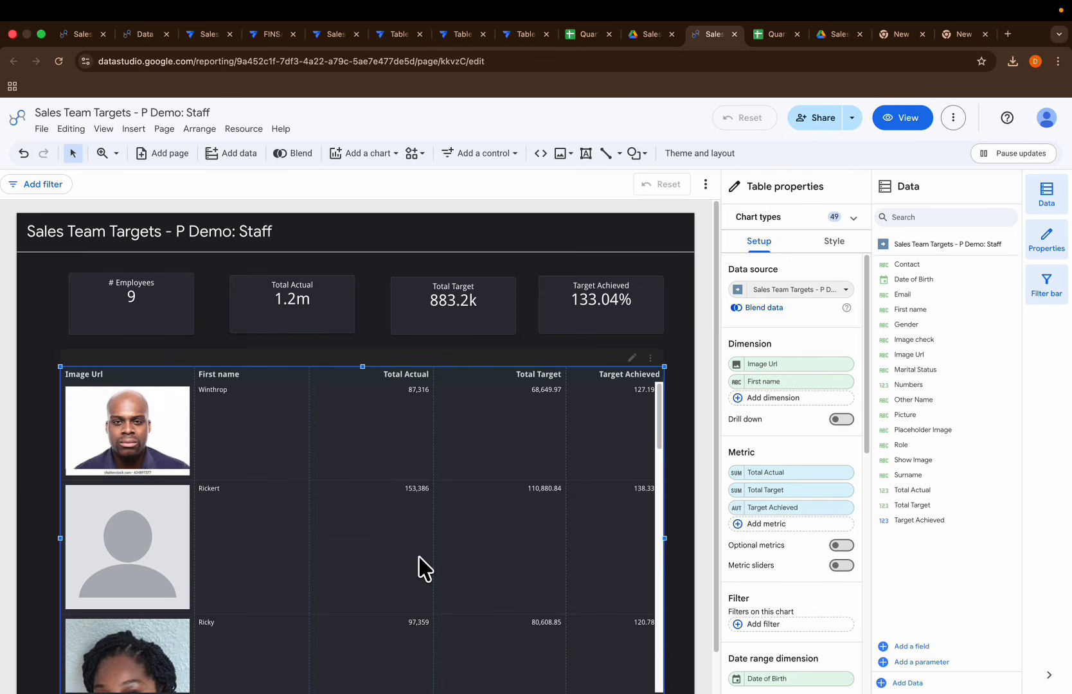